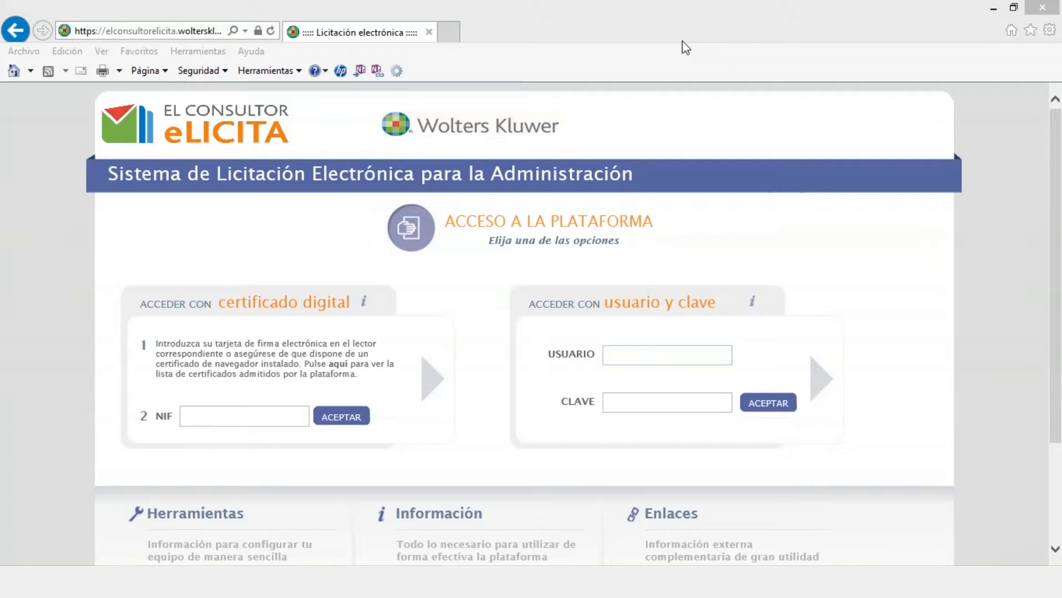
Step: Bring the browser forward and briefly highlight the platform title in the banner
left_click(835, 41)
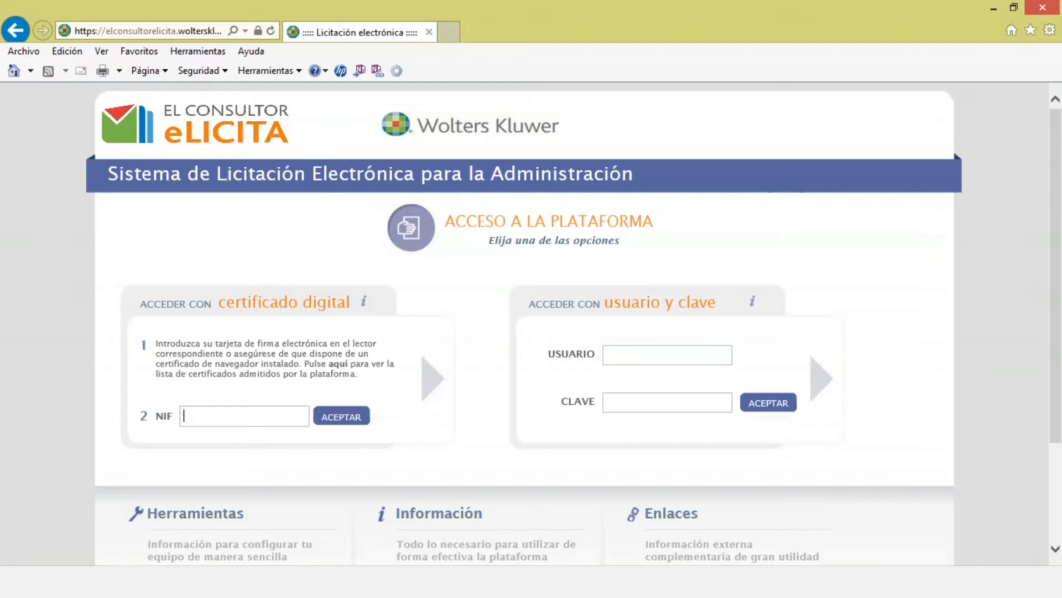
left_click_drag(217, 174, 604, 197)
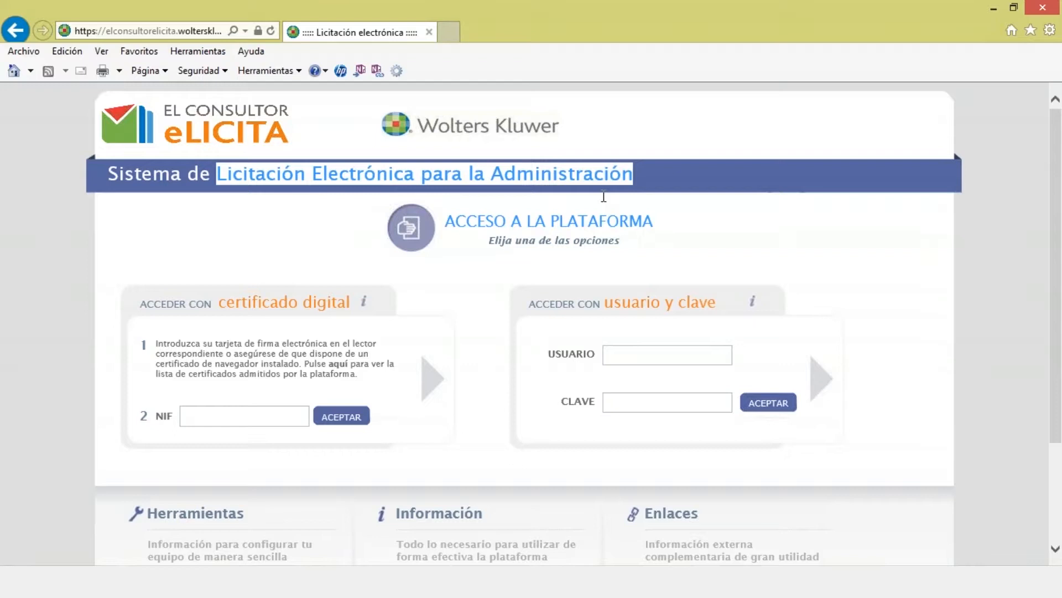
left_click(632, 191)
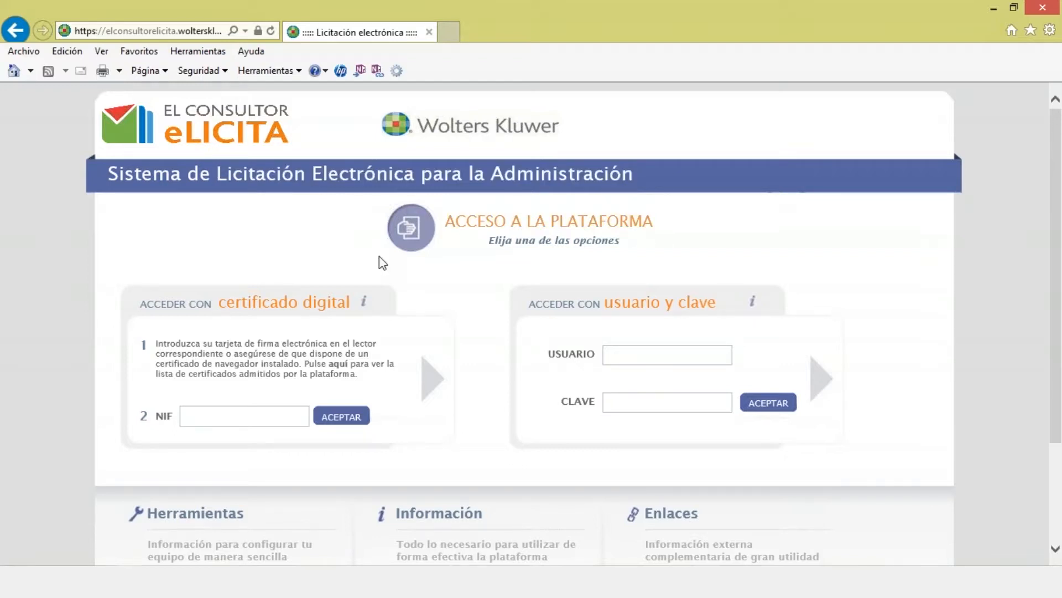
Step: Log in with the user's NIF and the entity clerk's test certificate
left_click(277, 415)
type("0000")
type("0007f")
left_click(335, 420)
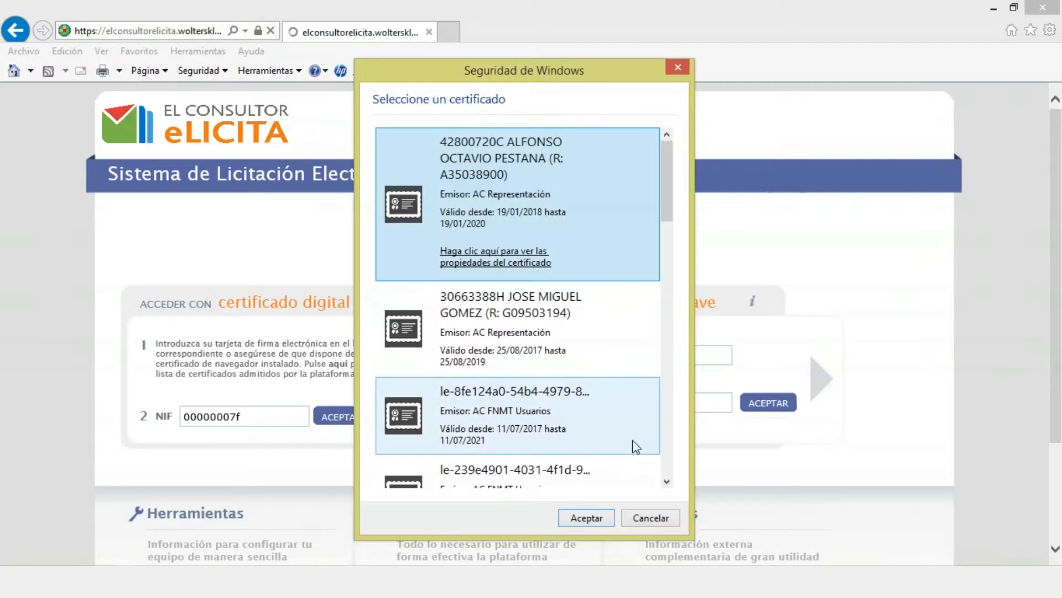
left_click(665, 443)
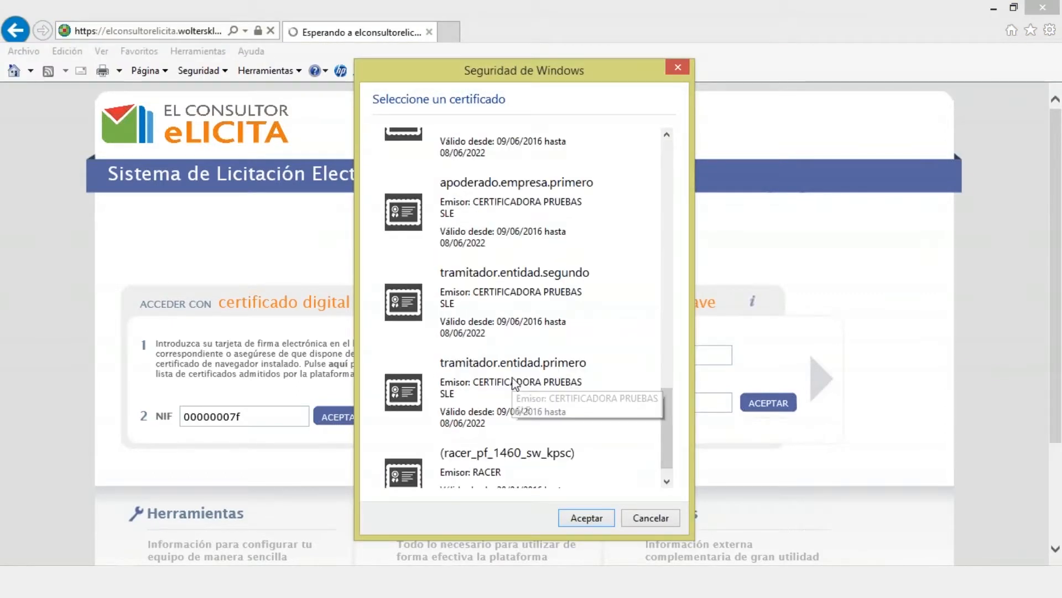
left_click(514, 382)
left_click(581, 518)
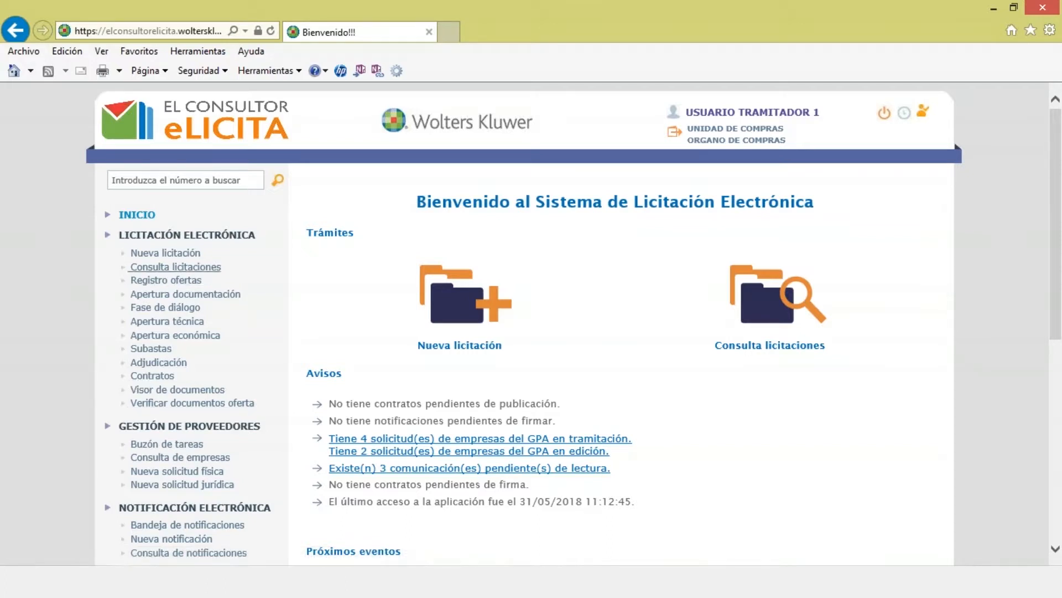
Step: Start a new tender with procedure type CONTRATO MENOR
left_click(173, 257)
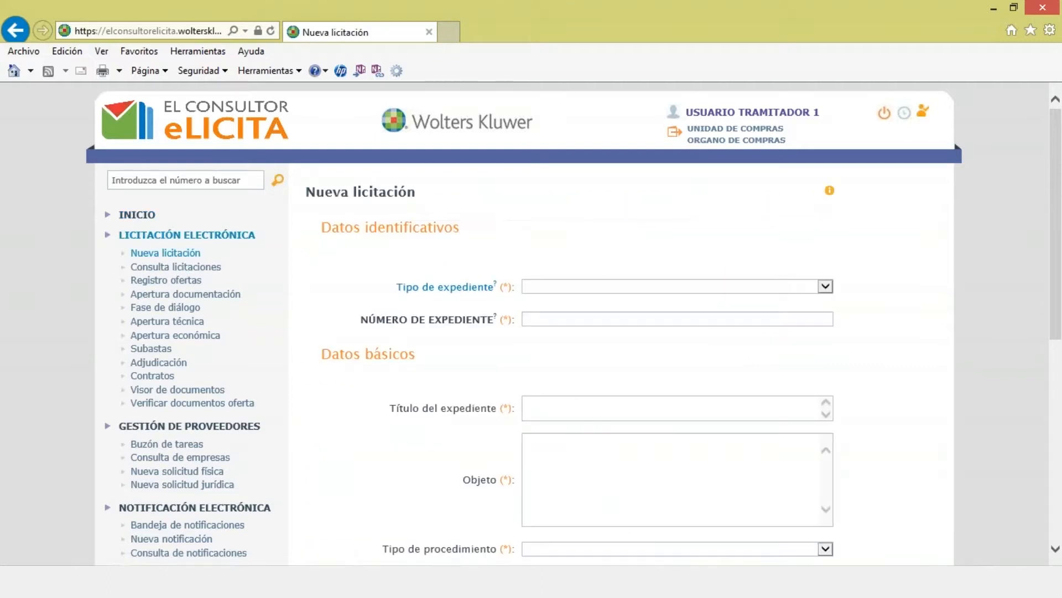
scroll(573, 391, "down", 1)
scroll(573, 391, "down", 1)
left_click(591, 407)
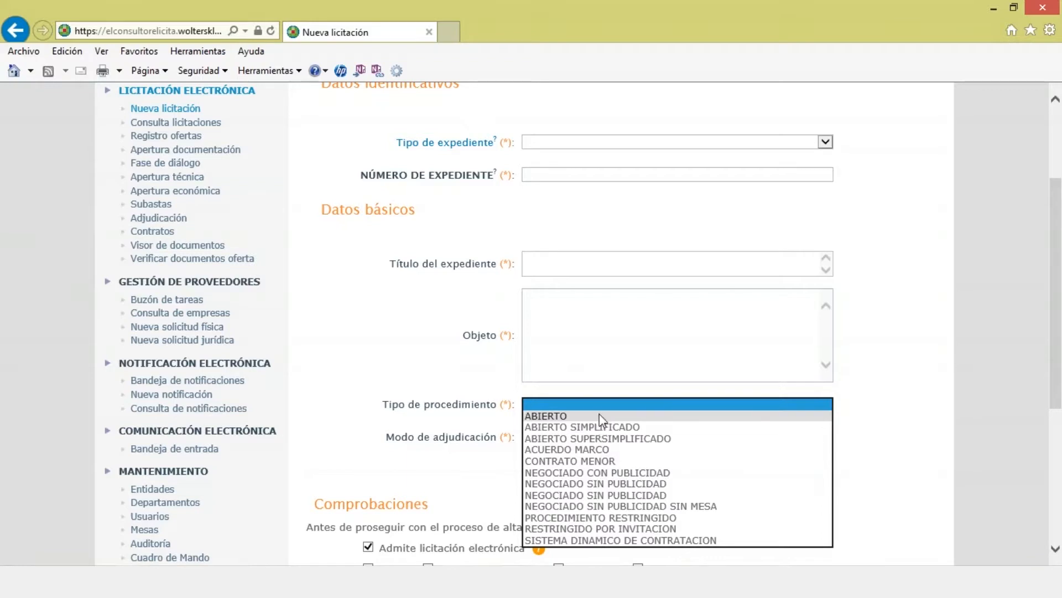
left_click(603, 462)
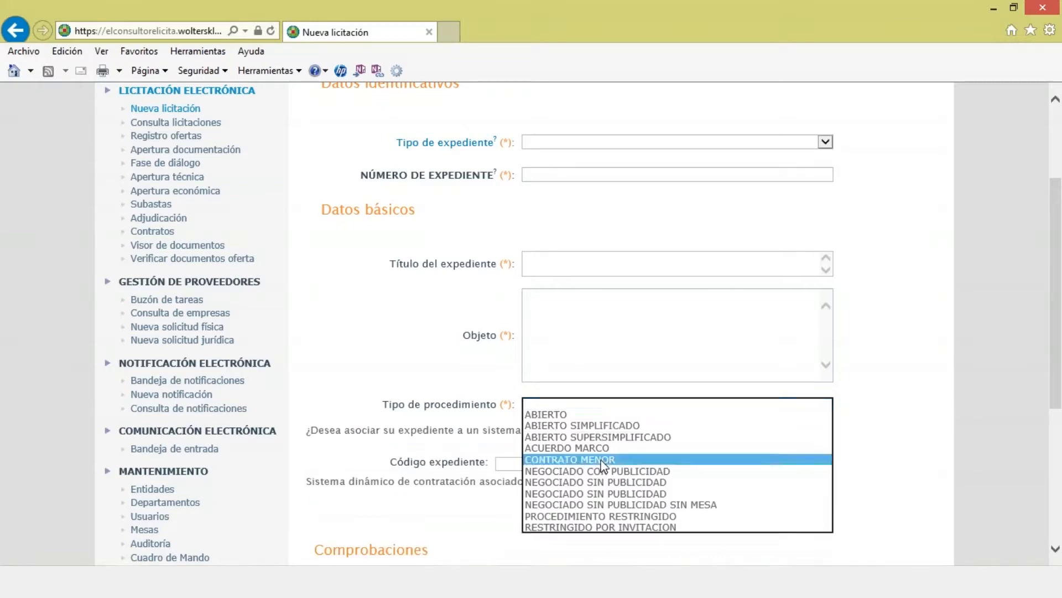
Step: Set the tender's file type to Real
left_click(595, 145)
left_click(595, 154)
left_click(590, 174)
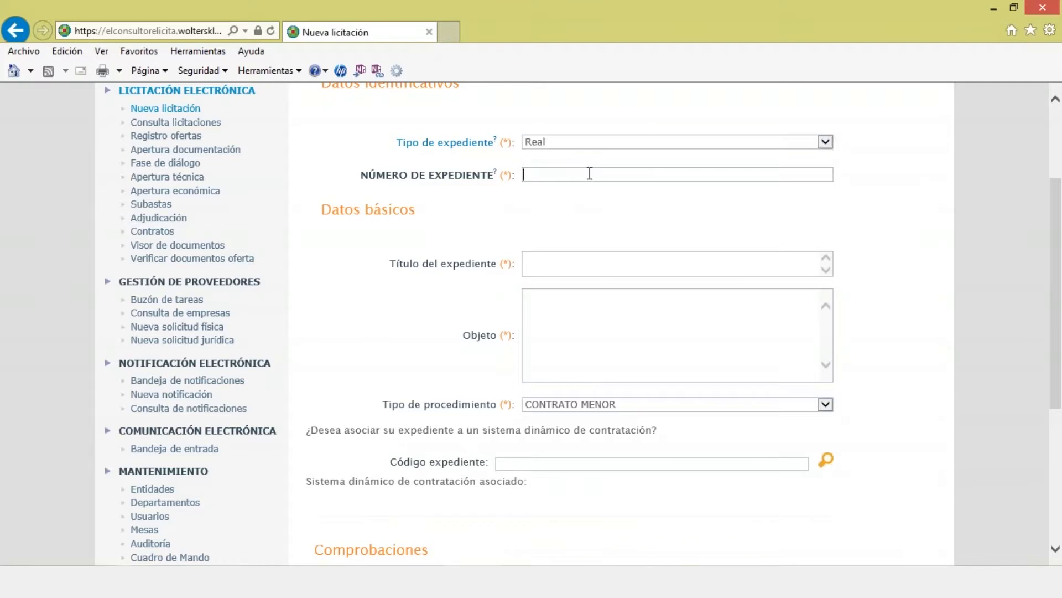
scroll(524, 323, "up", 1)
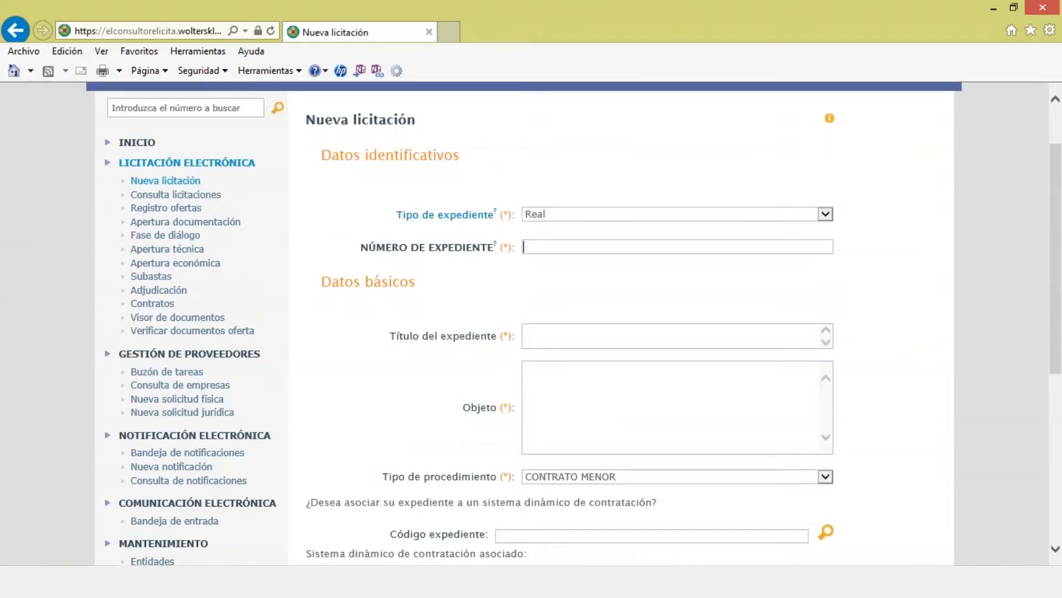
left_click(586, 214)
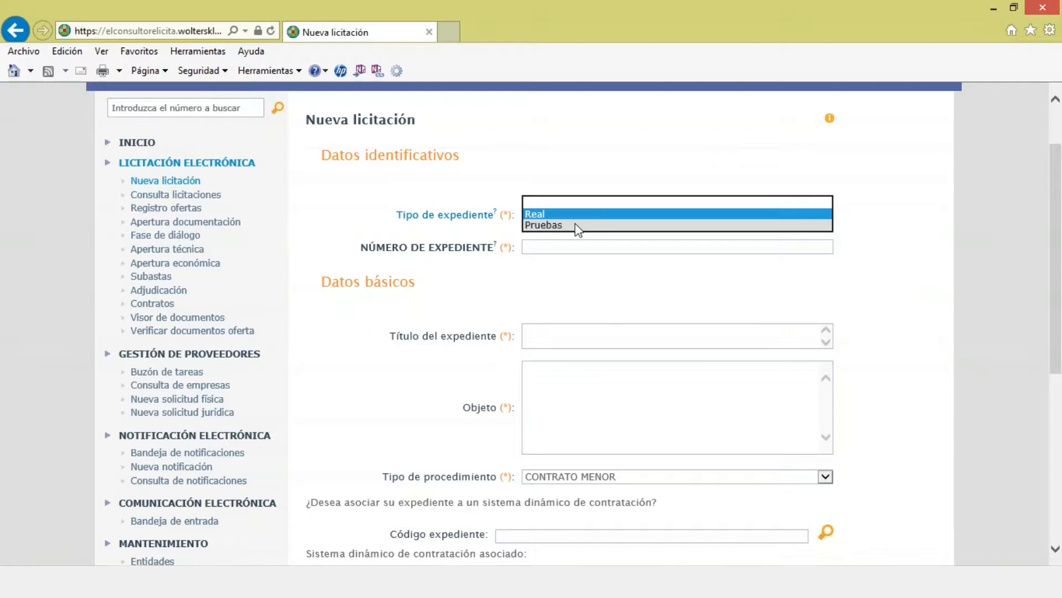
Step: Keep file type Real and enter file number 2018/MENOR/000987
left_click(573, 214)
left_click(570, 244)
type("2018/")
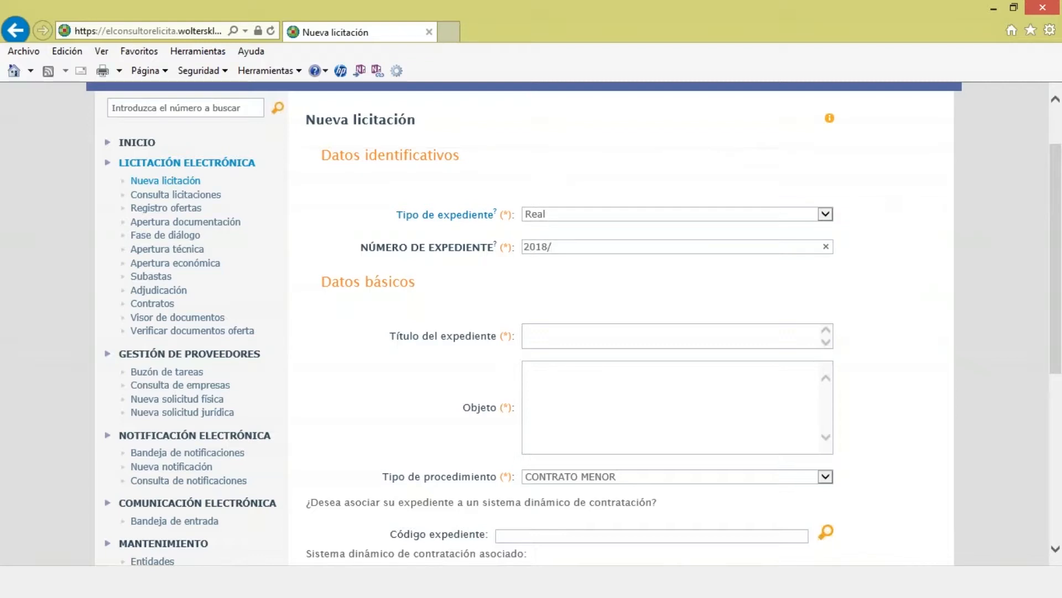
type("MENOR/000987")
Step: Title the file 'Servicios de consultoría para la definición de un RPT' and paste it into Objeto
left_click(572, 335)
type("Servicios de ")
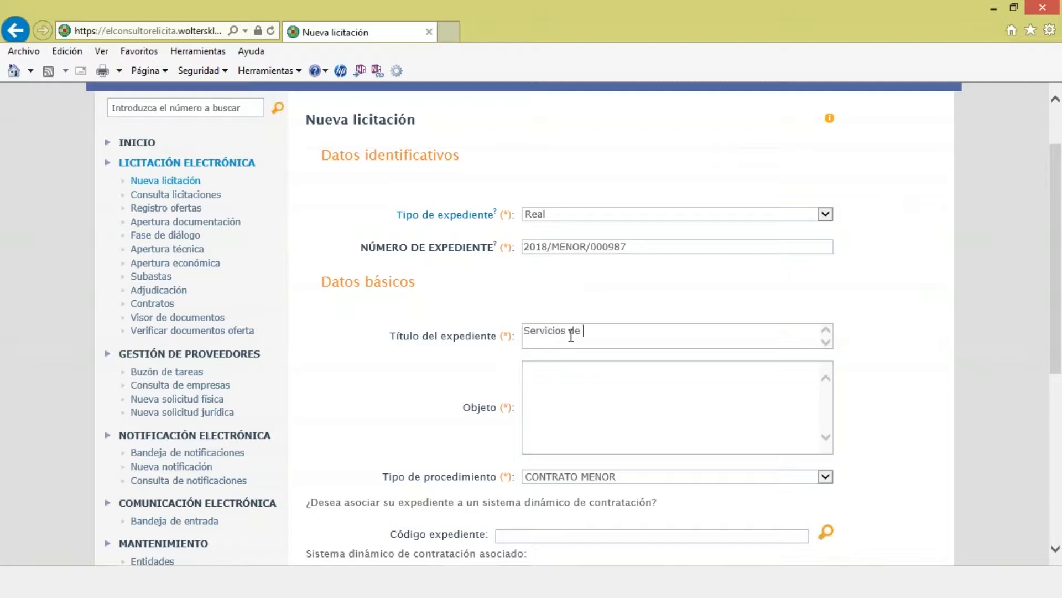
type("consultoría para la defin")
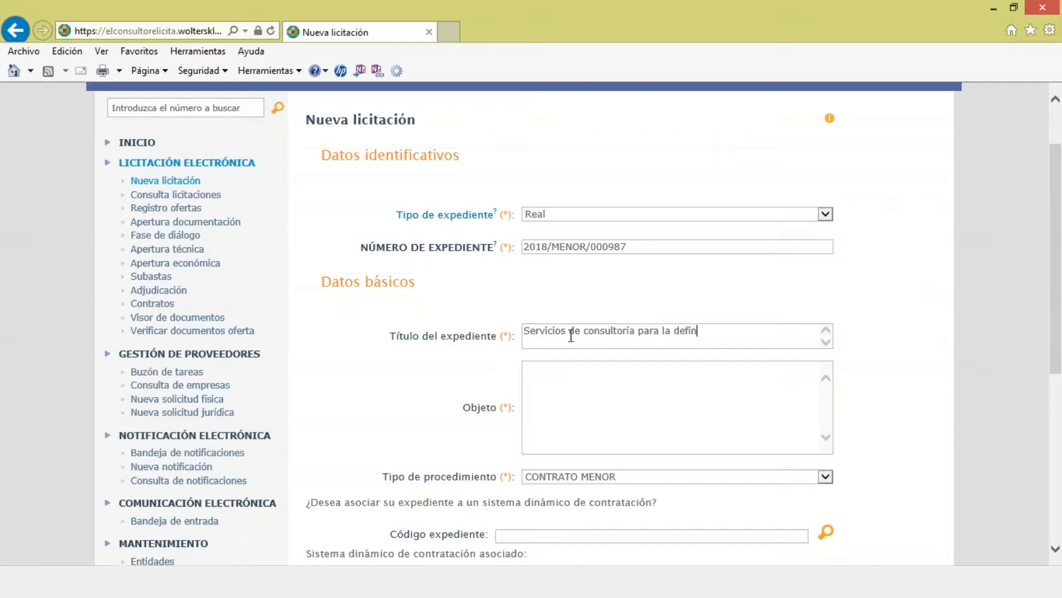
type("ición de un RPT")
key("ctrl+a")
key("ctrl+c")
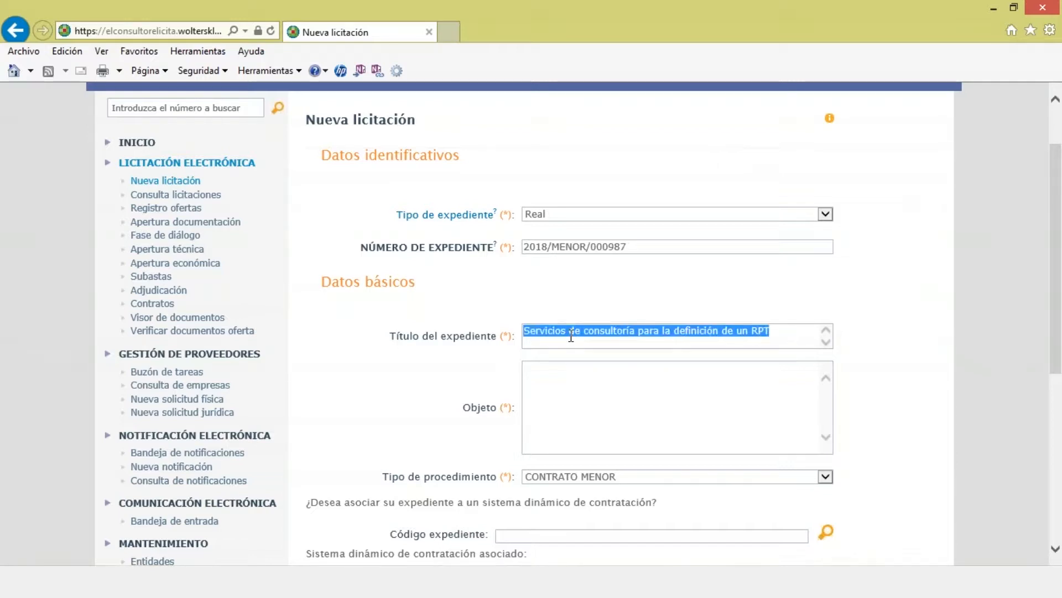
left_click(531, 374)
key("ctrl+v")
Step: Scroll down and highlight the dynamic purchasing system question on the form
scroll(534, 376, "down", 1)
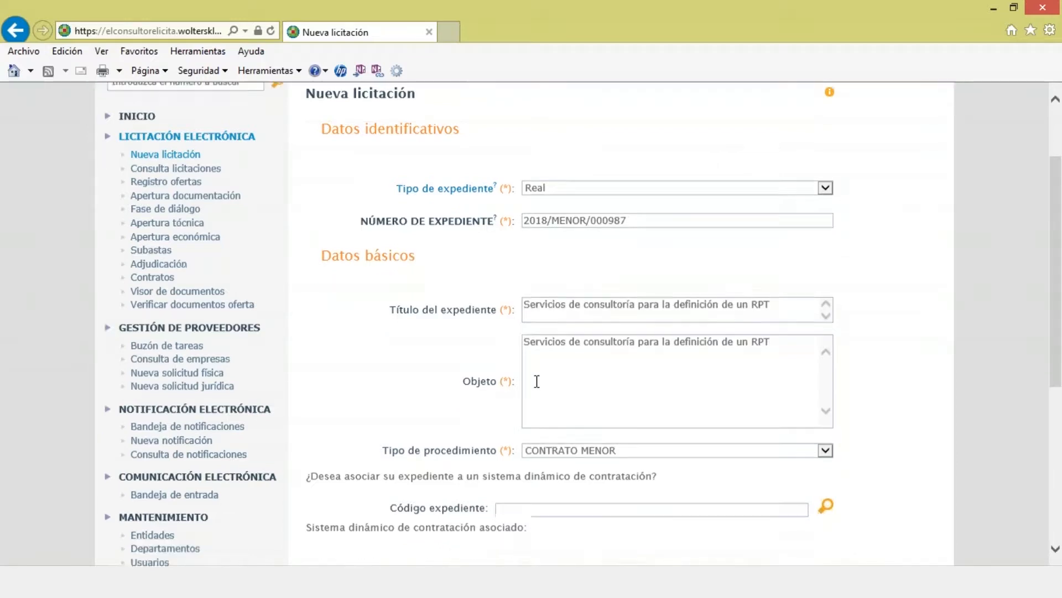
scroll(536, 381, "down", 2)
scroll(361, 304, "down", 1)
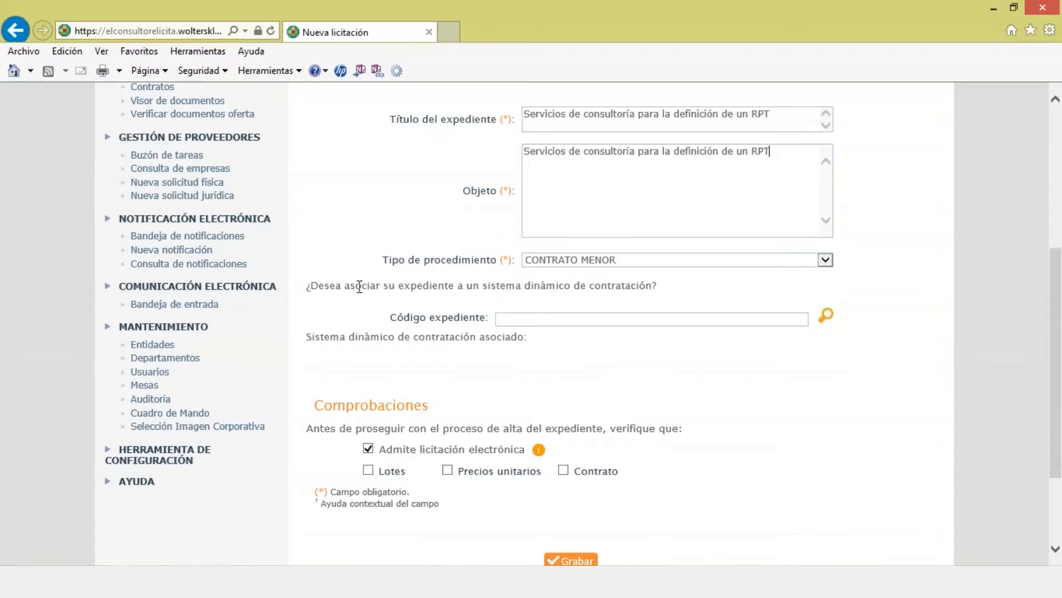
left_click_drag(429, 285, 648, 296)
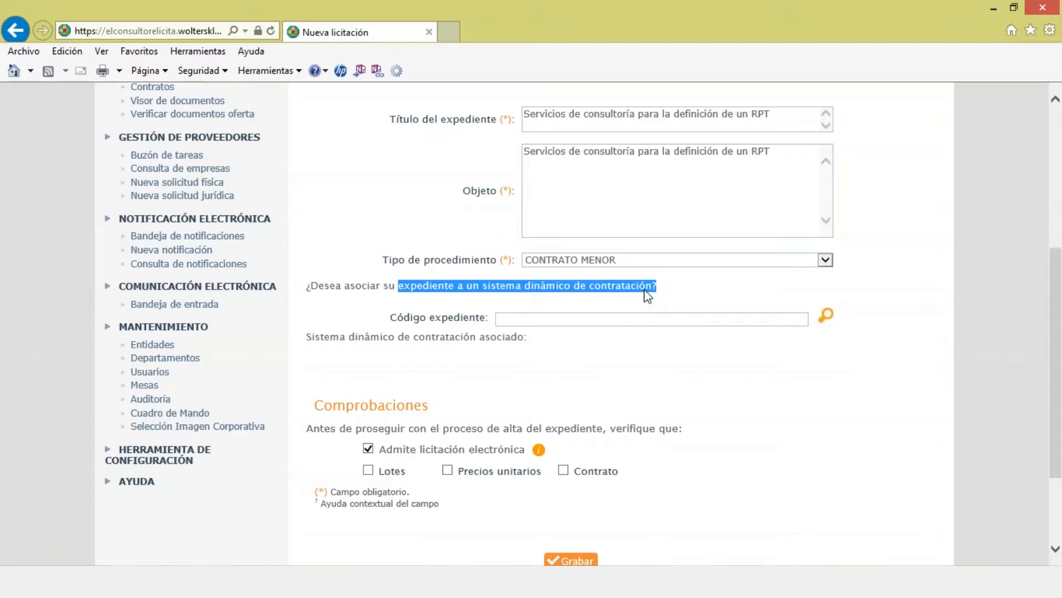
left_click(647, 296)
Step: Confirm 'Admite licitación electrónica' is ticked and save the basic data with Grabar
scroll(572, 386, "down", 2)
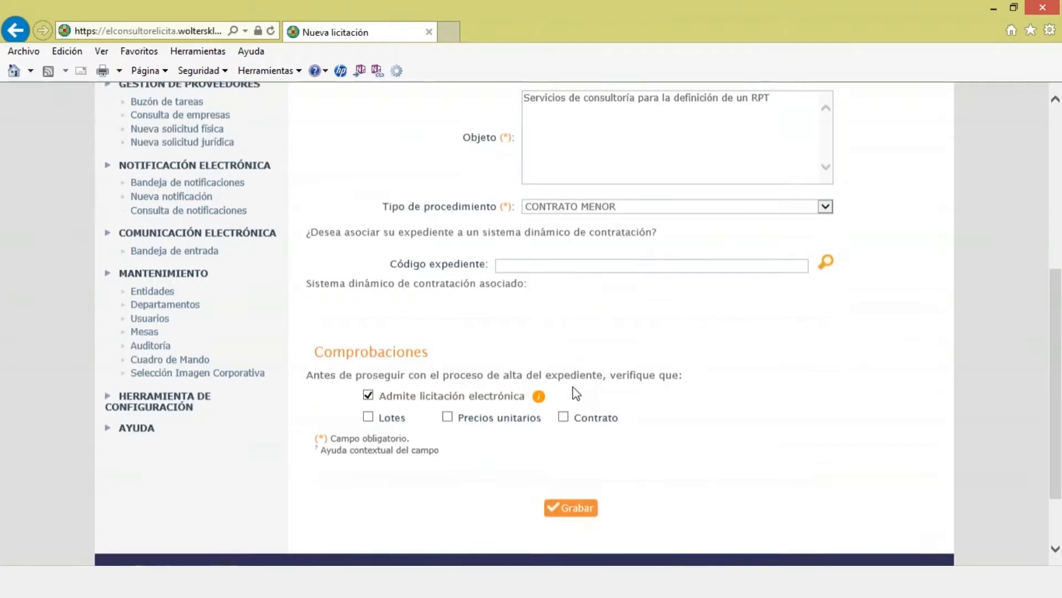
left_click_drag(441, 375, 484, 372)
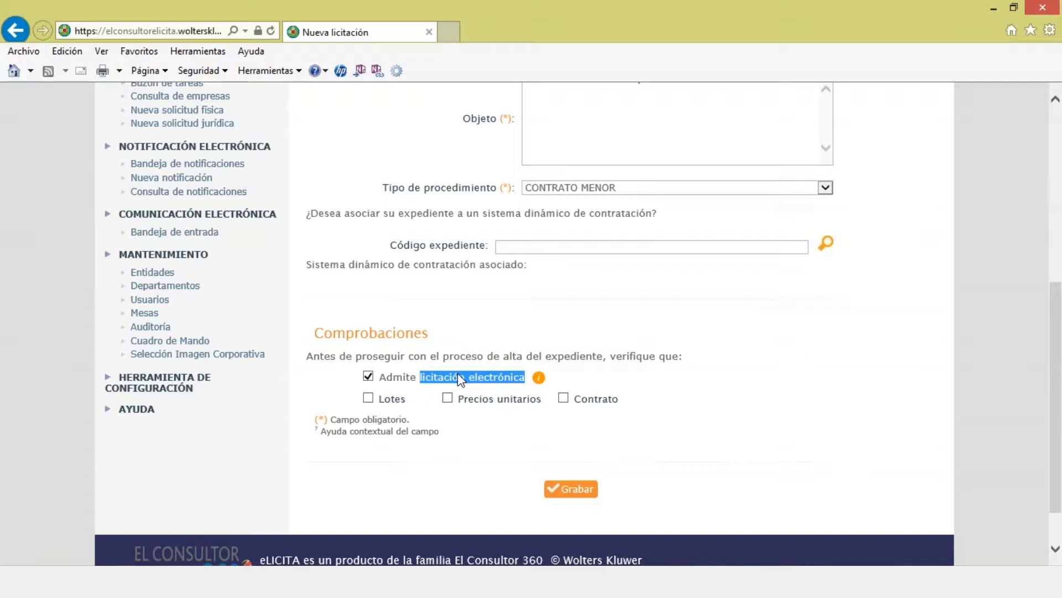
scroll(459, 380, "up", 4)
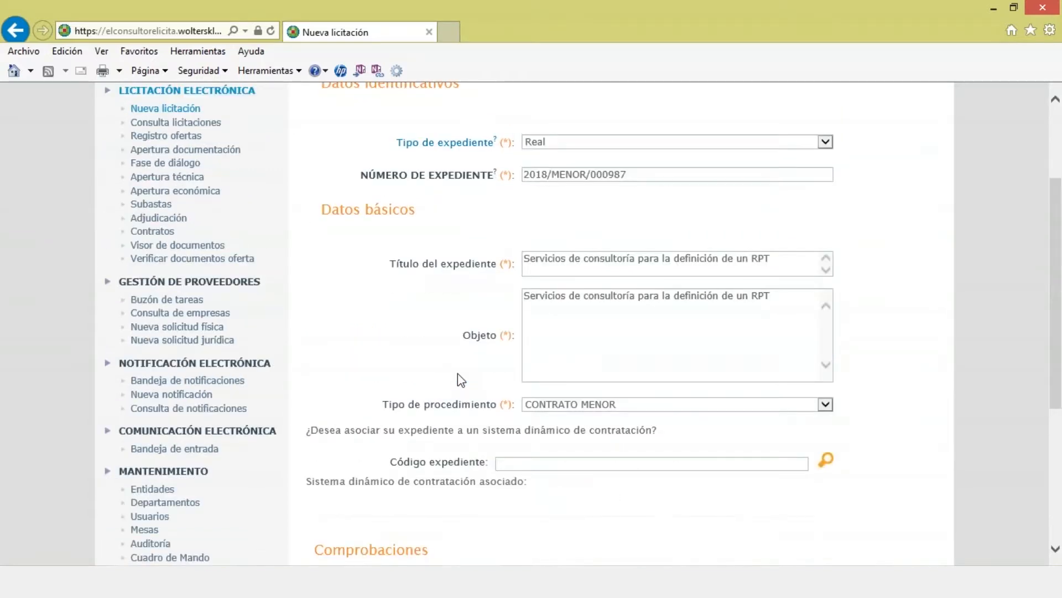
scroll(461, 380, "down", 4)
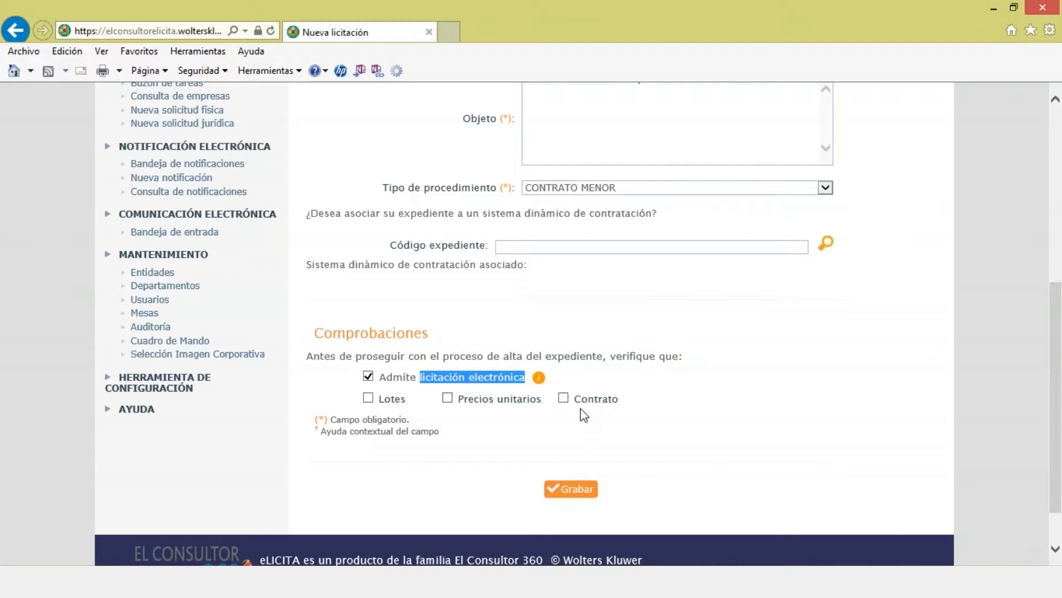
left_click(575, 490)
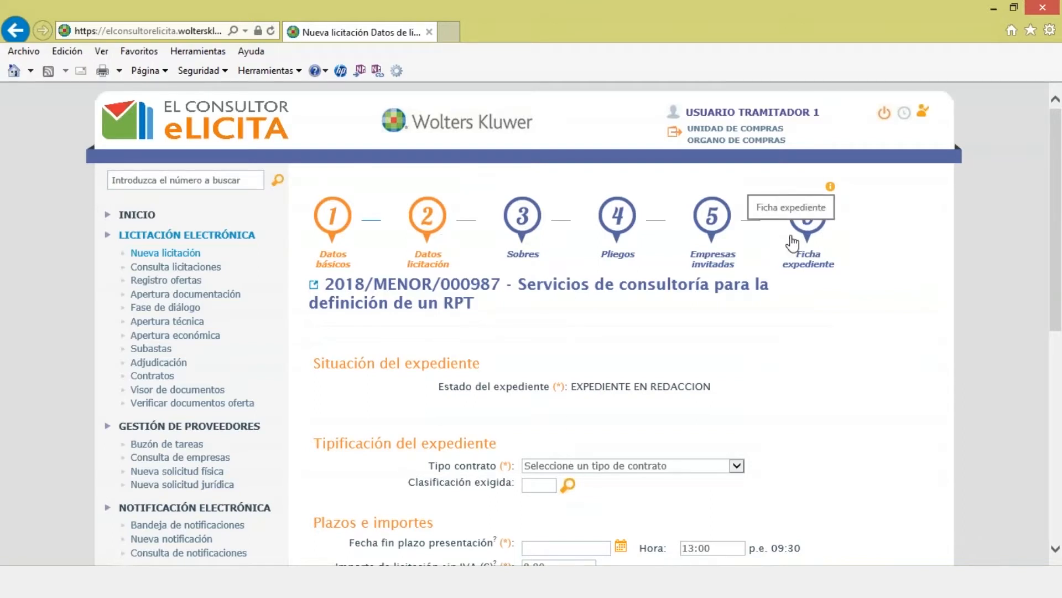
Step: Choose SERVICIOS as the Tipo contrato
scroll(782, 259, "down", 2)
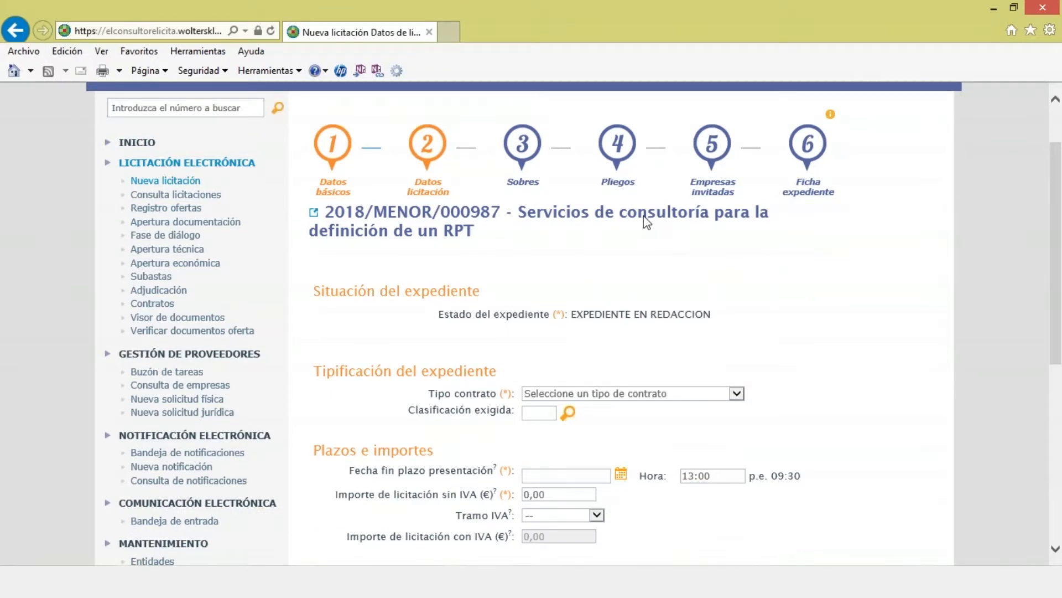
scroll(645, 217, "down", 3)
left_click(737, 249)
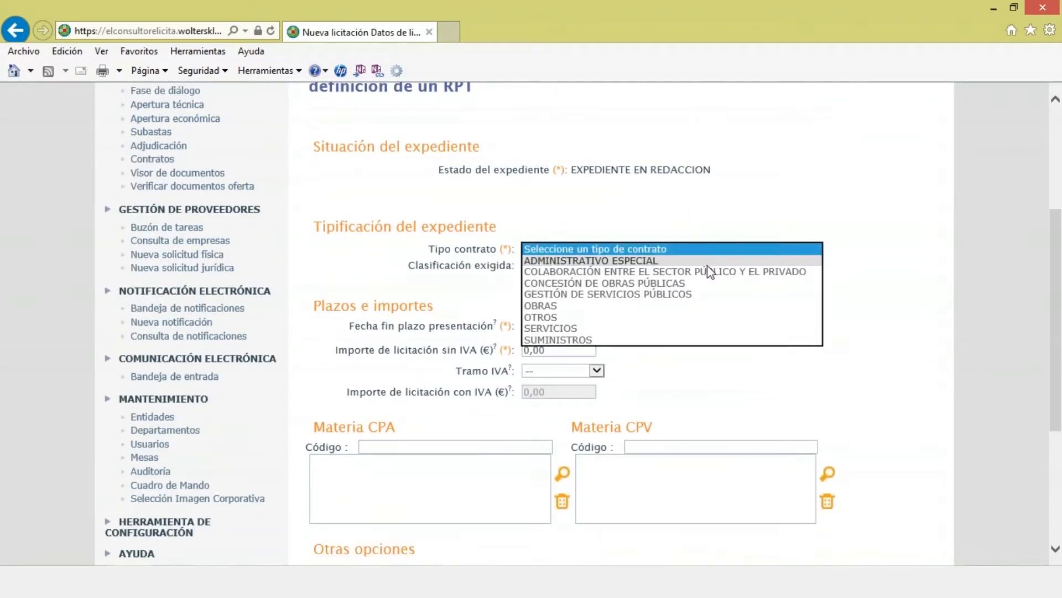
left_click(649, 325)
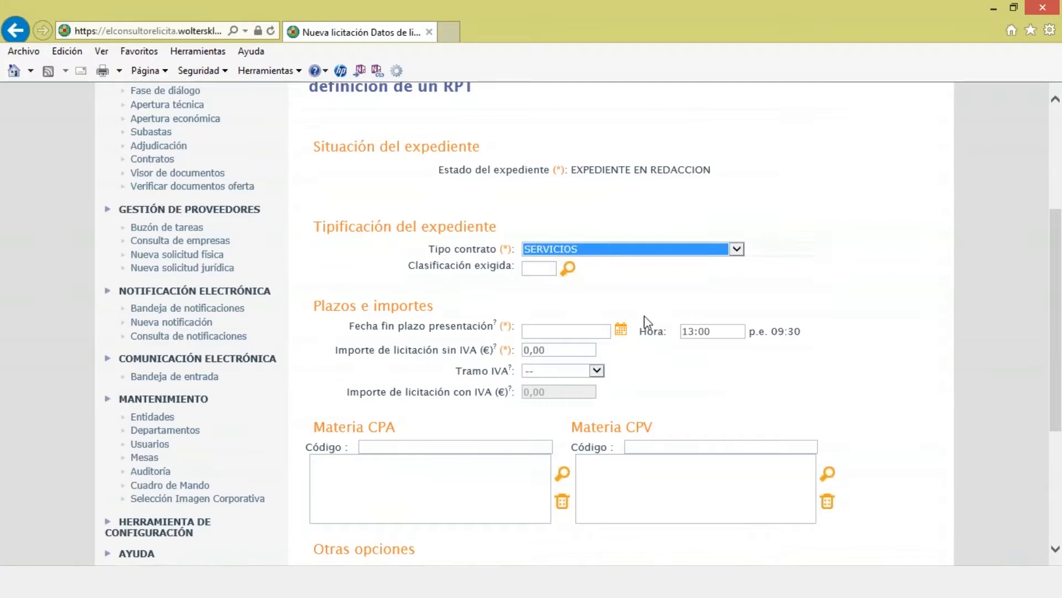
Step: Open the Clasificación picker, look at its groups list, and close it without choosing
left_click(570, 270)
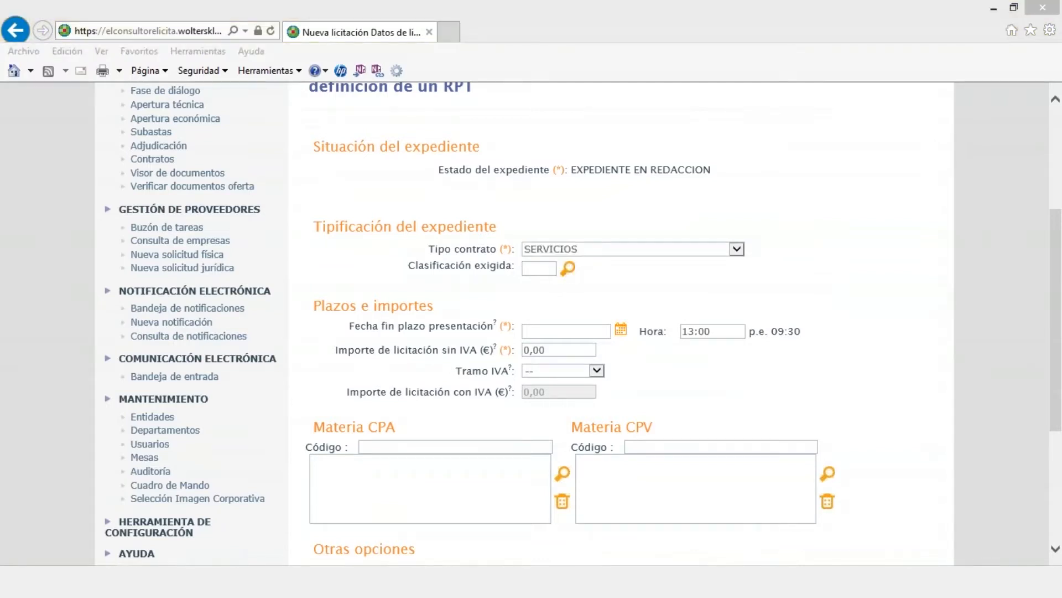
left_click(702, 295)
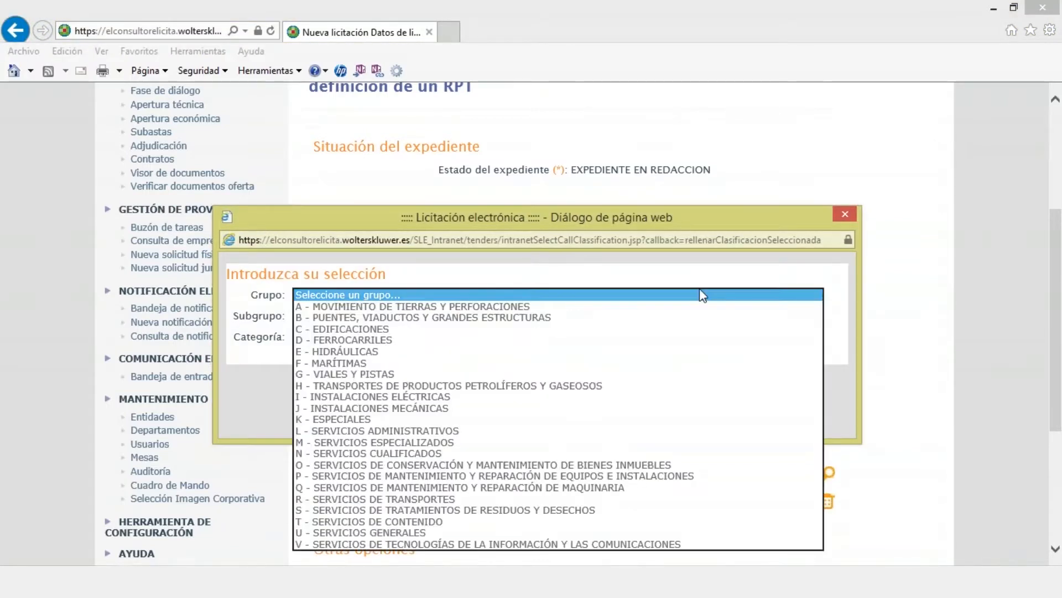
left_click(845, 214)
scroll(769, 240, "down", 1)
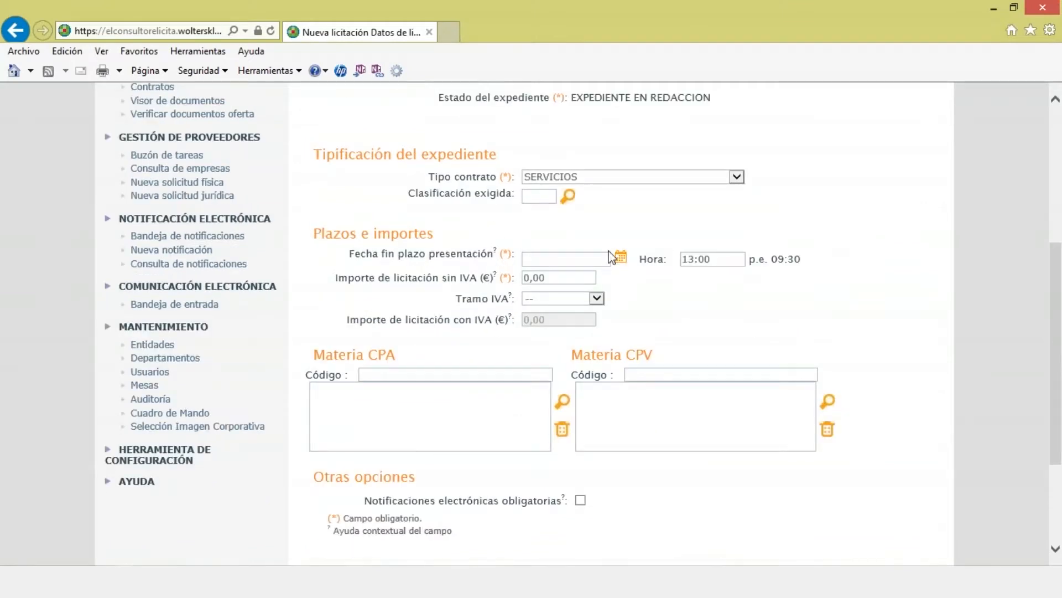
left_click(621, 258)
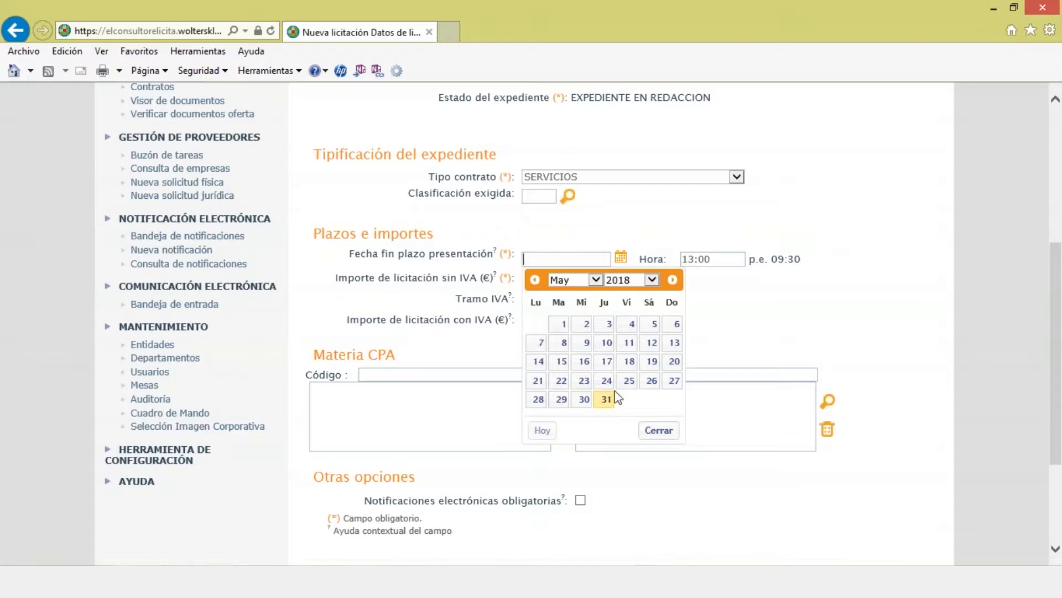
Step: Set deadline 31/05/2018, Importe sin IVA 12000 and Tramo IVA 21
left_click(606, 400)
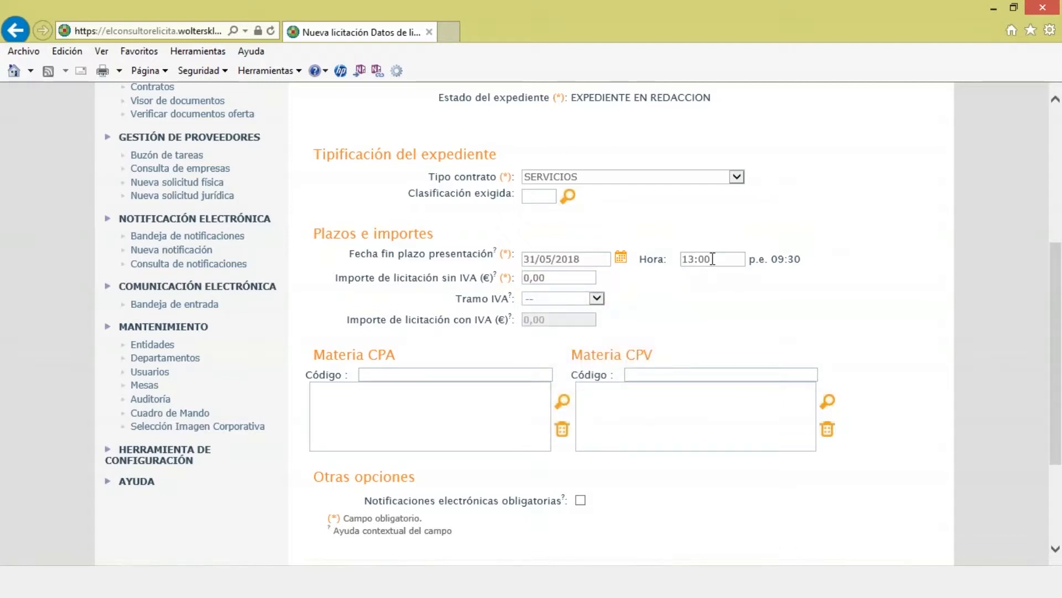
left_click(566, 278)
type("12000")
left_click(596, 299)
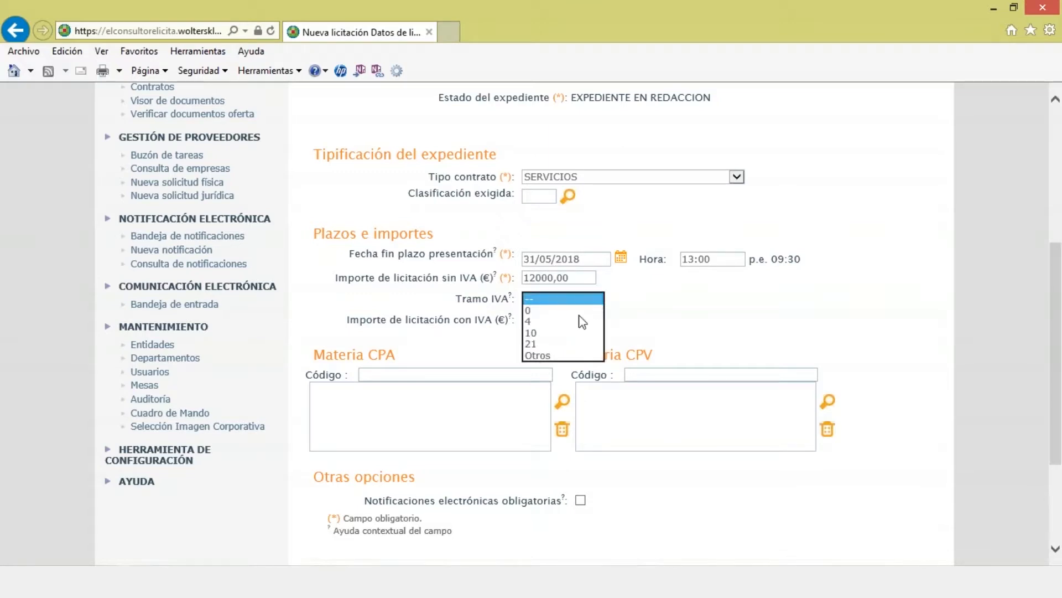
left_click(565, 344)
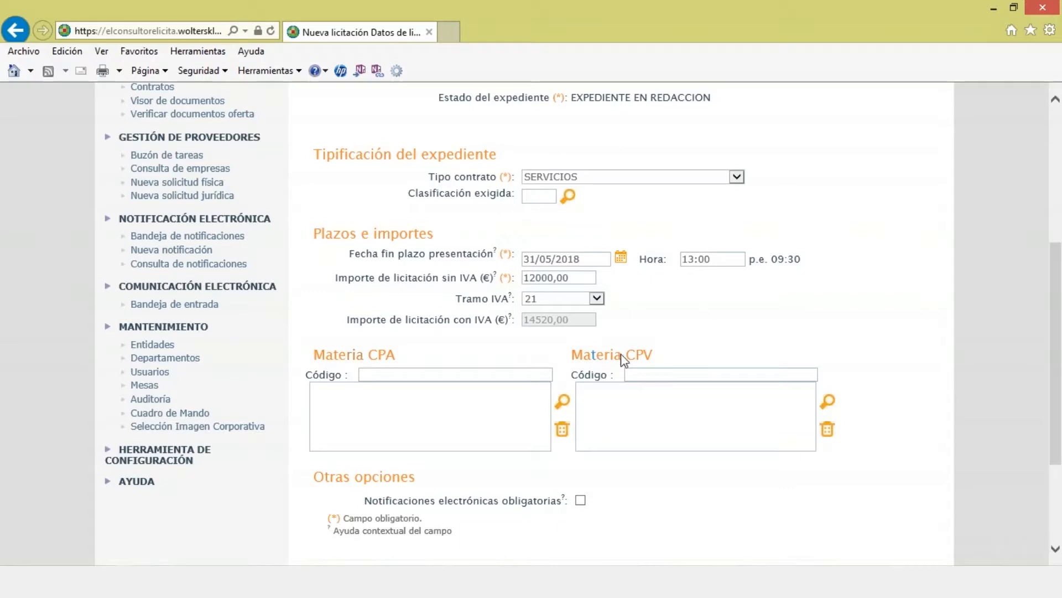
Step: Open the CPV code lookup and close it without selecting a code
left_click(831, 404)
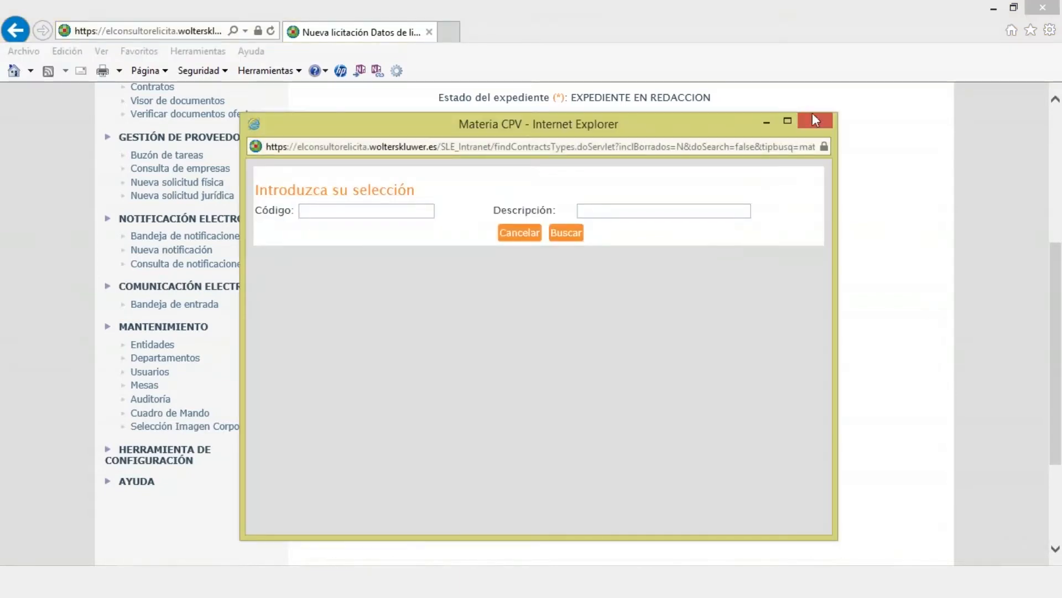
left_click(816, 121)
scroll(702, 280, "down", 3)
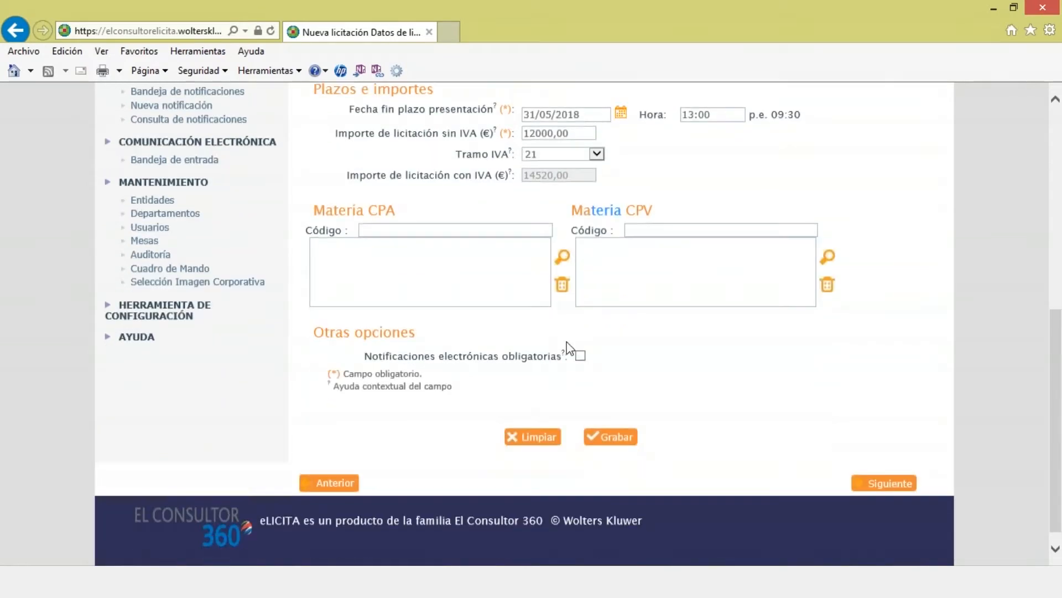
Step: Make electronic notifications mandatory and proceed to Sobres, allowing the Java component to run
left_click(580, 356)
left_click(884, 483)
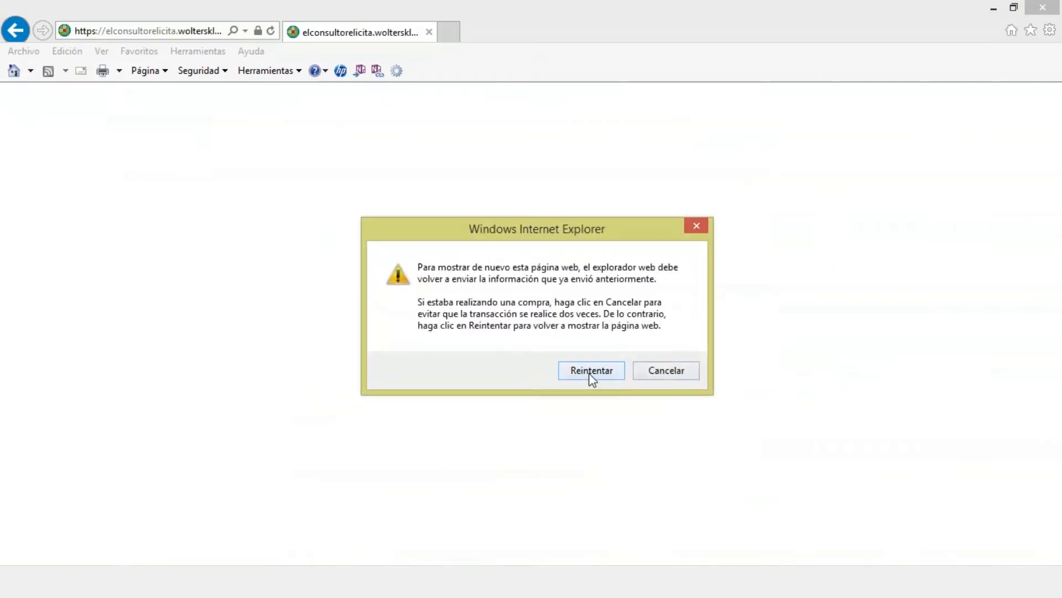
left_click(590, 370)
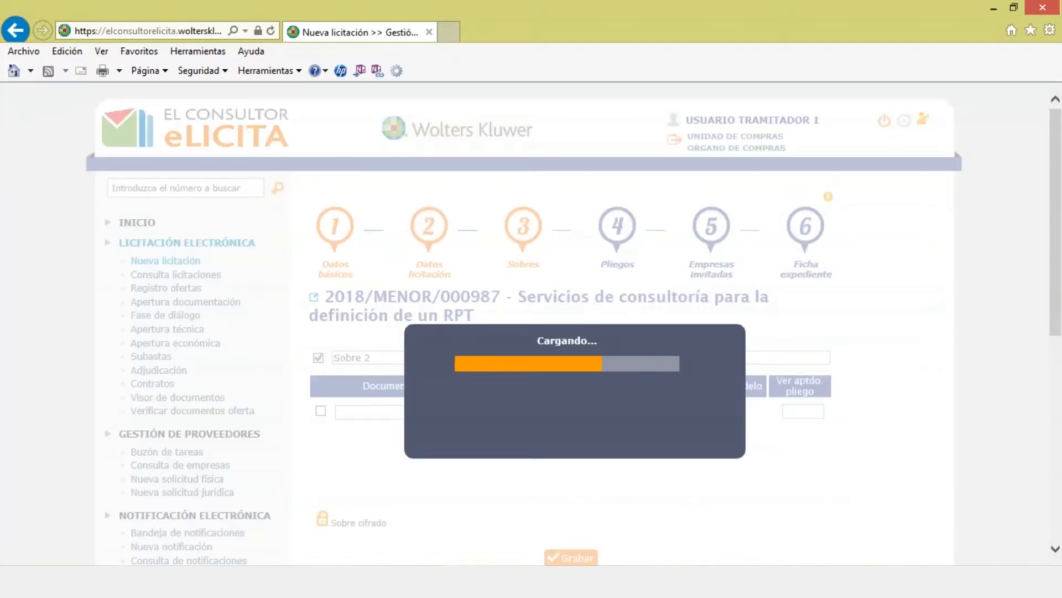
left_click(626, 340)
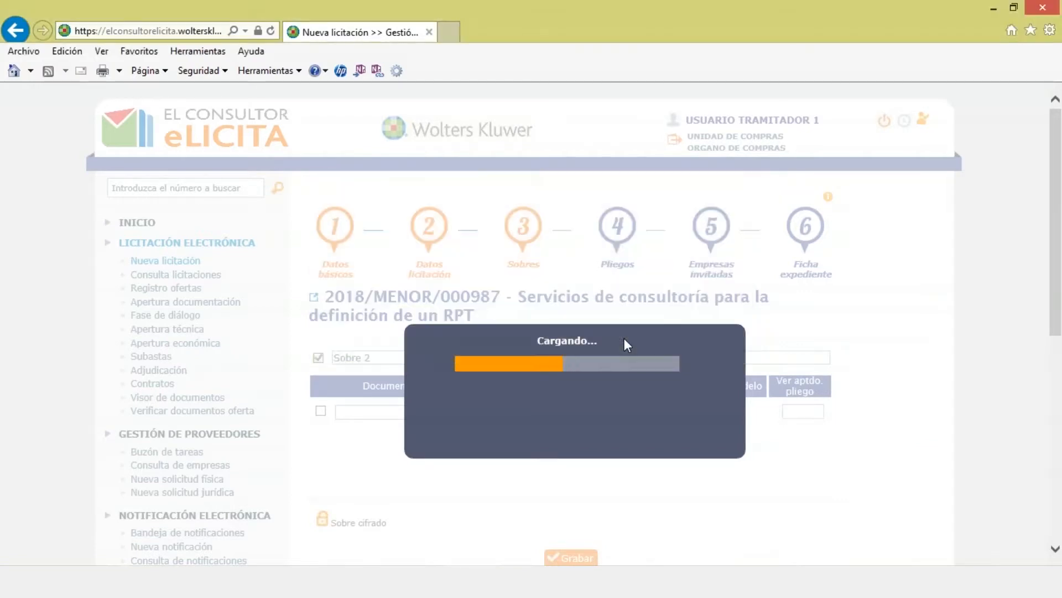
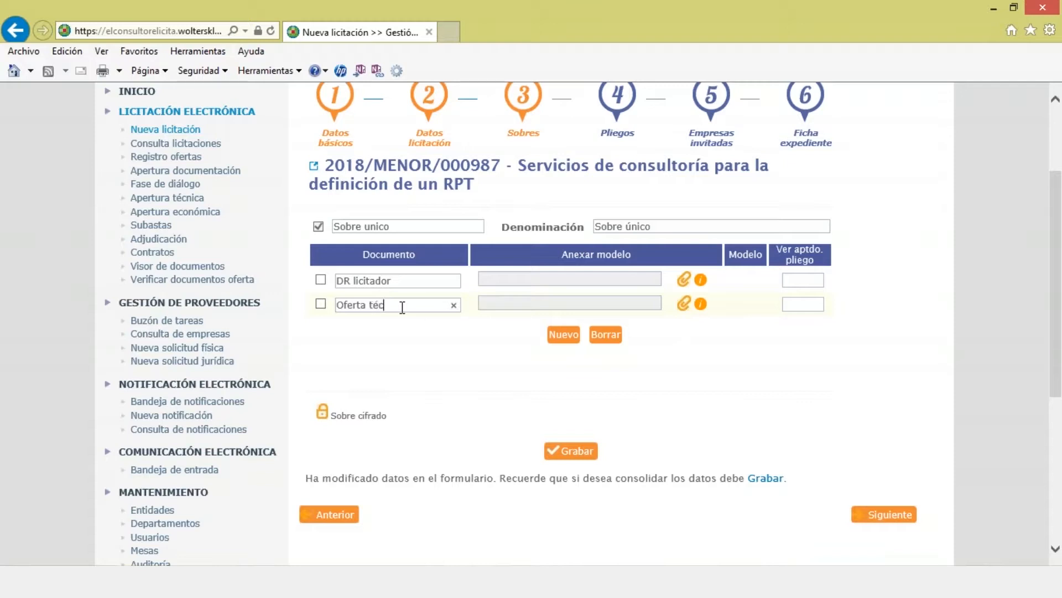
Step: Finish naming the second document 'Oferta técnica y económica' and save the envelope
type("ómica")
left_click(890, 505)
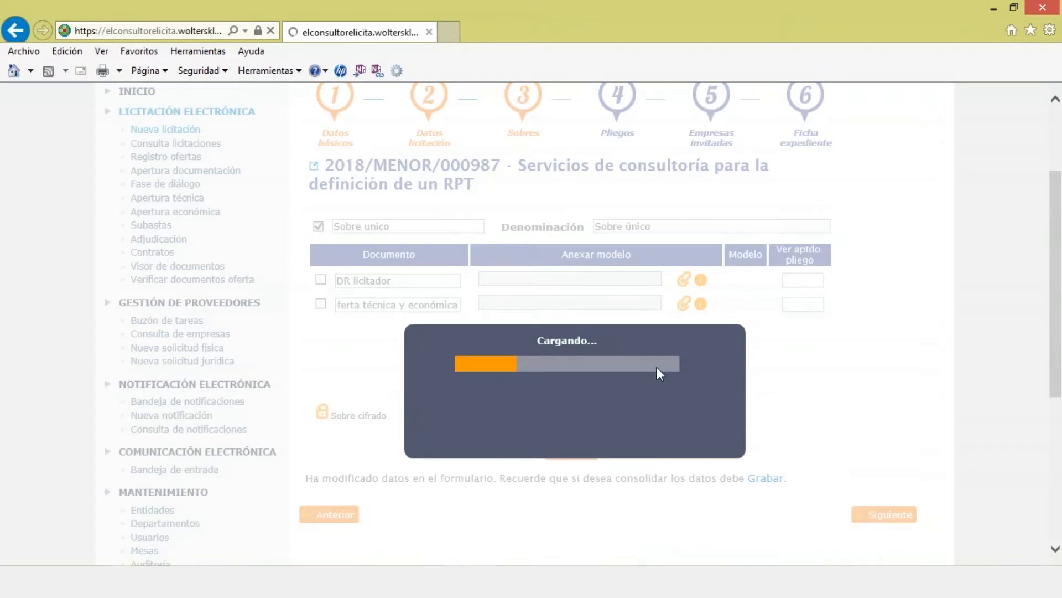
Step: Scroll past the empty Pliegos fields and advance to the next step
scroll(657, 365, "down", 1)
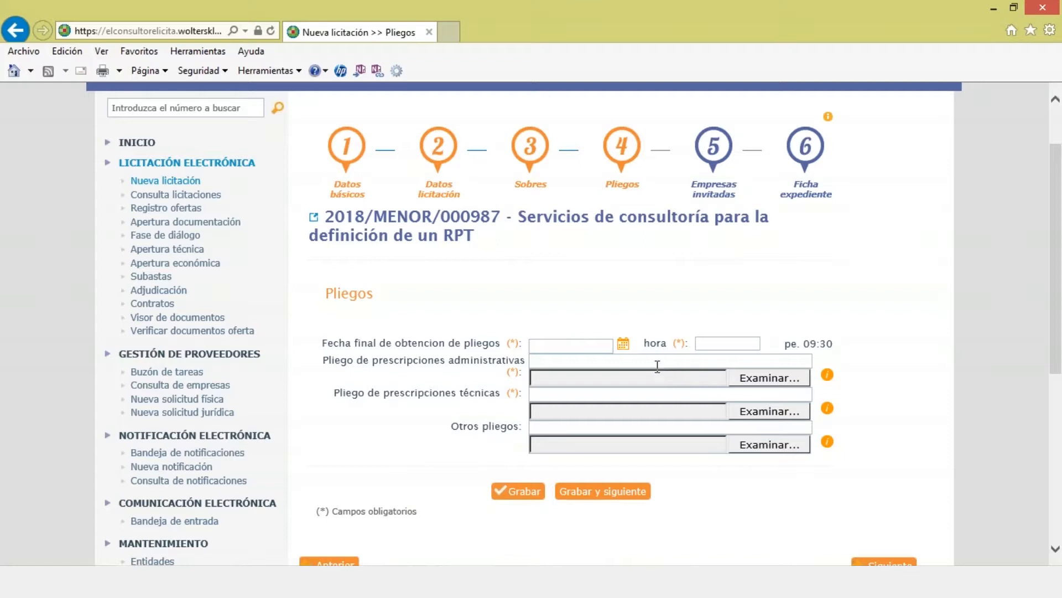
scroll(719, 360, "down", 2)
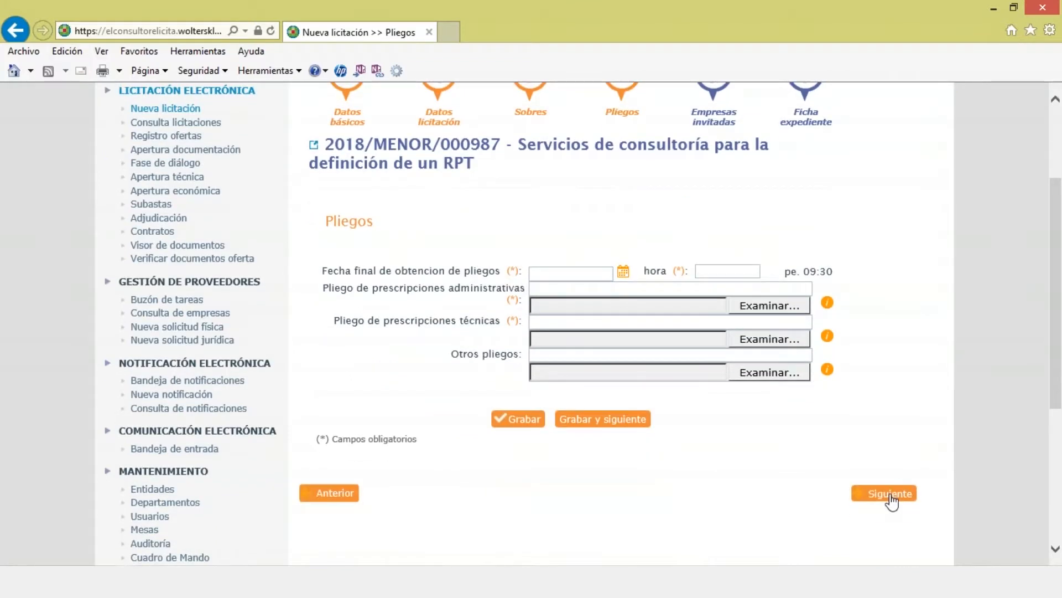
left_click(884, 493)
Step: Enter Empresas invitadas and add the first company found by searching 'aran'
left_click(575, 367)
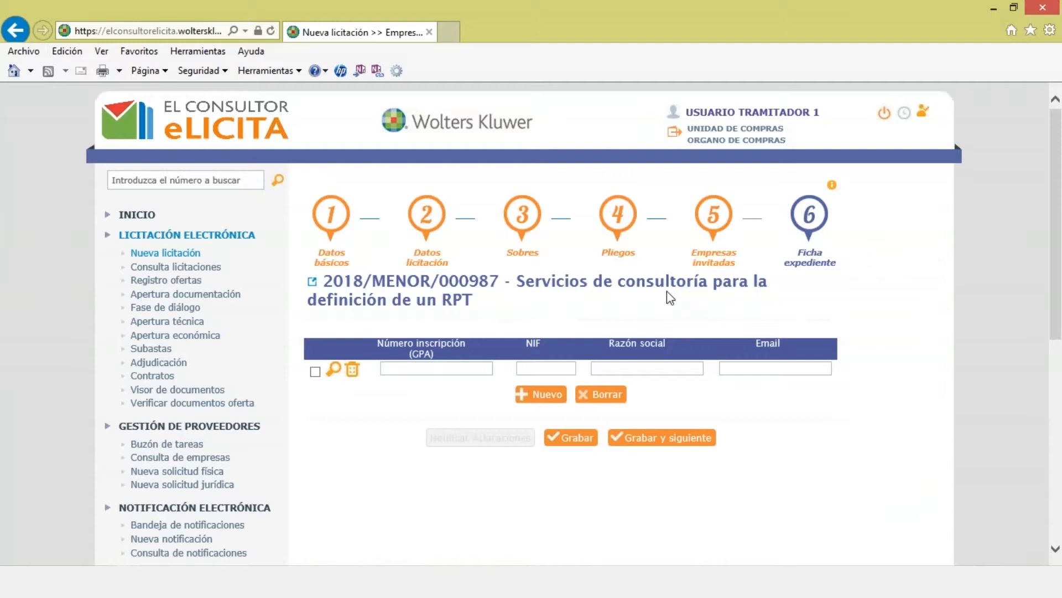
scroll(595, 328, "down", 1)
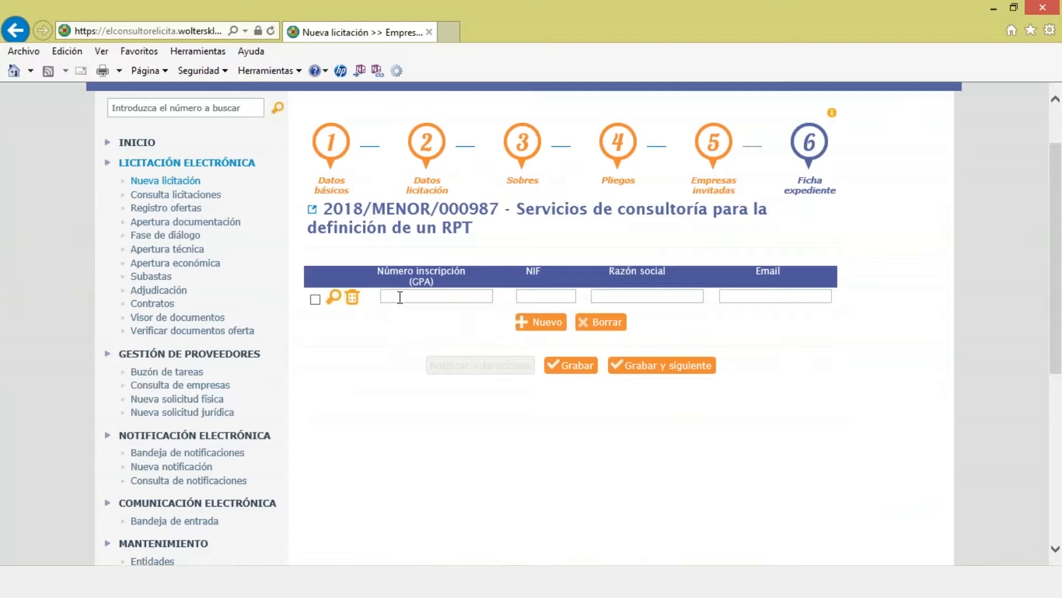
left_click(622, 299)
type("aran")
left_click(548, 326)
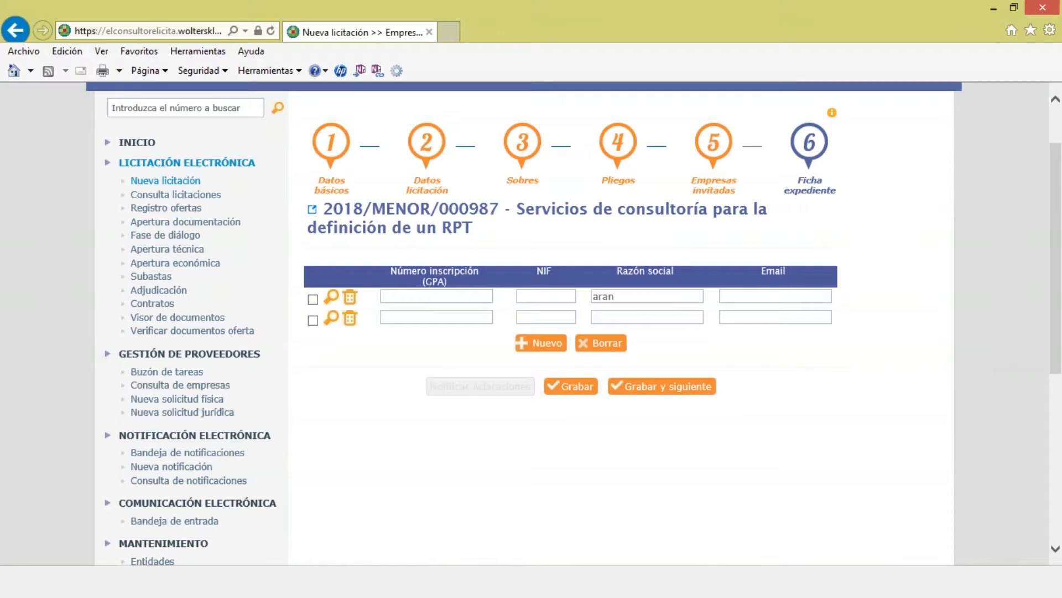
left_click(331, 297)
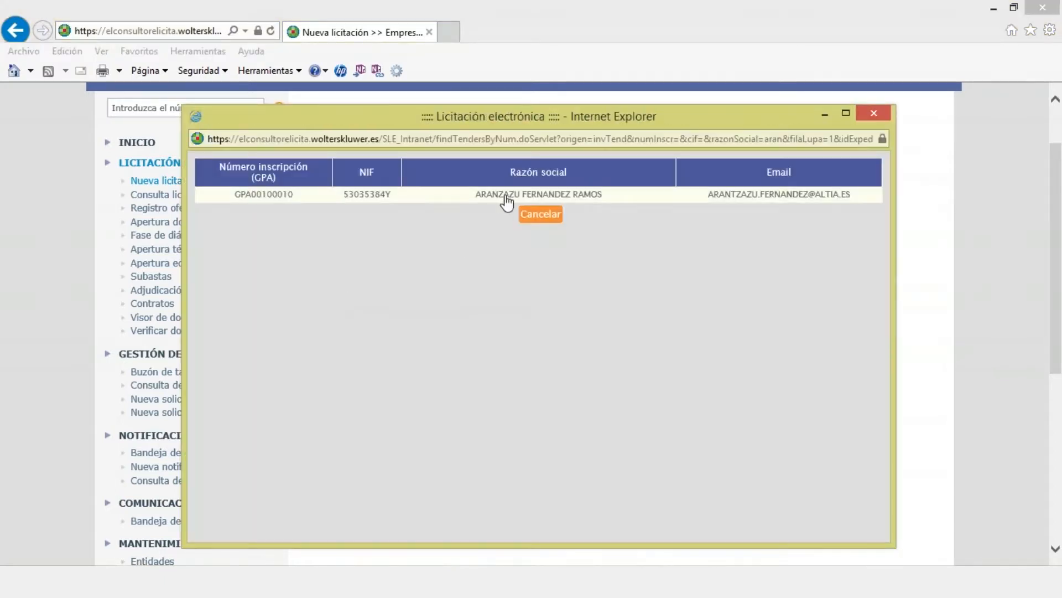
left_click(502, 195)
Step: Add the second and third invited companies found by searching 'mikel' and 'pamela'
left_click(604, 316)
type("mikel")
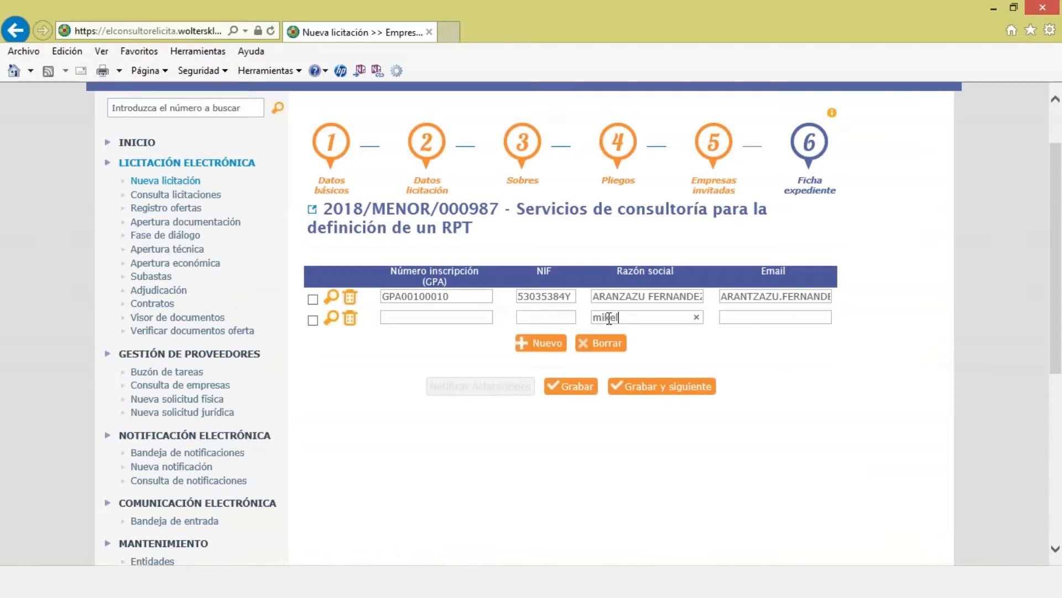
left_click(331, 318)
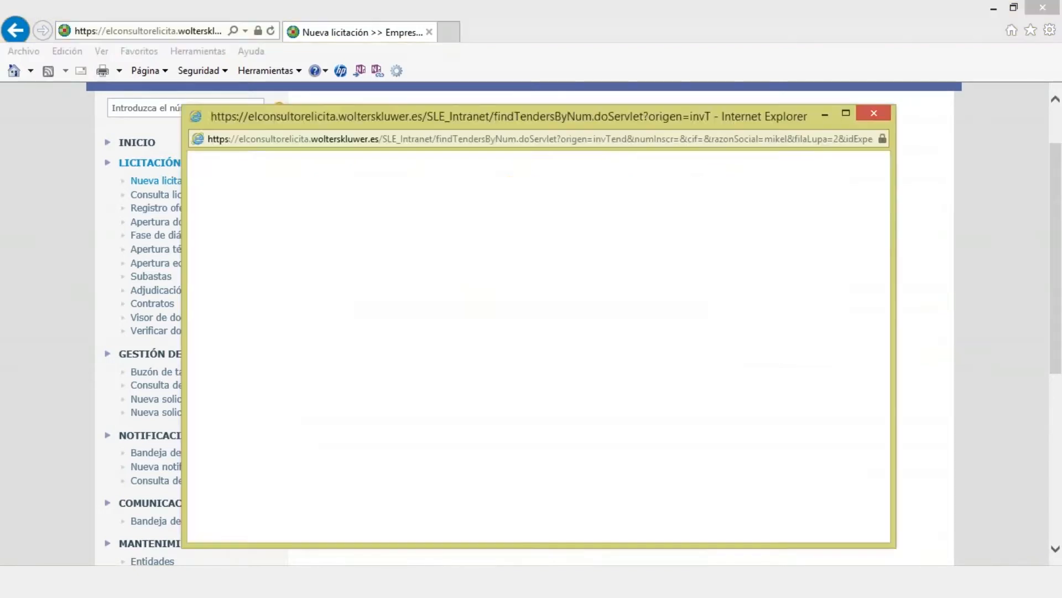
left_click(476, 197)
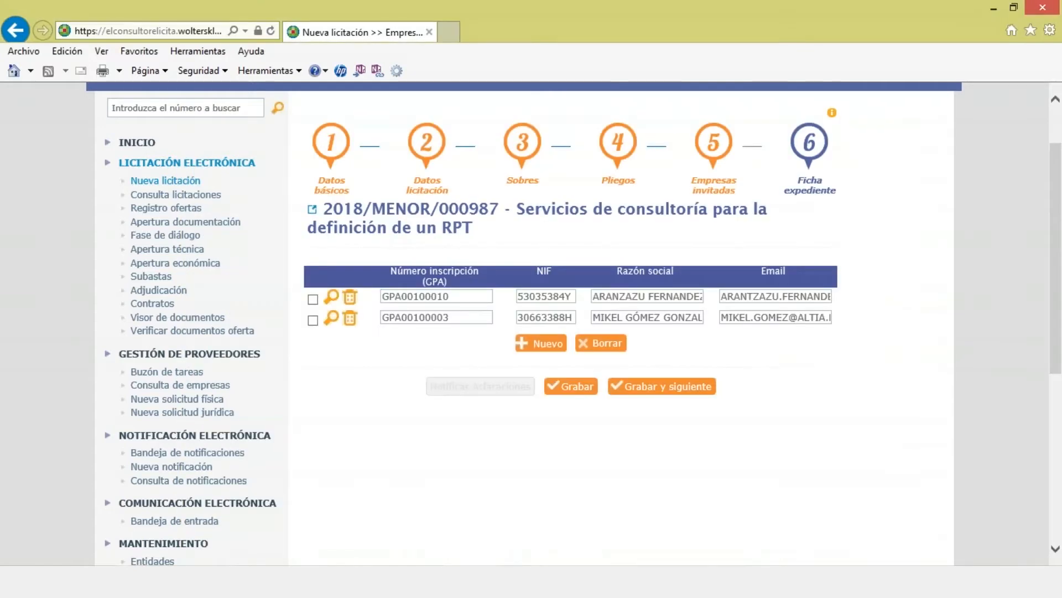
left_click(541, 343)
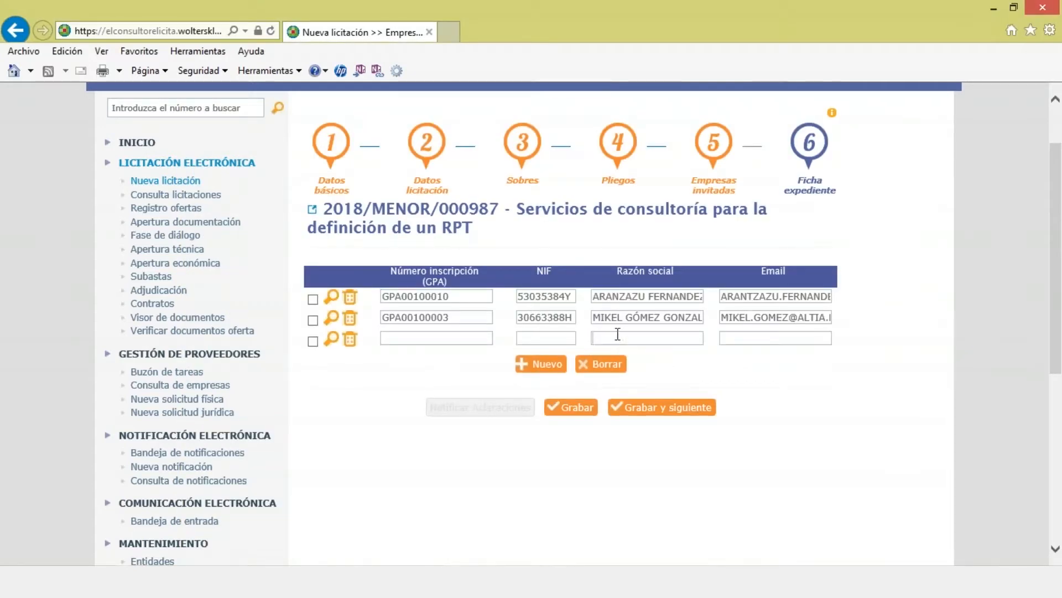
type("pamela")
left_click(329, 344)
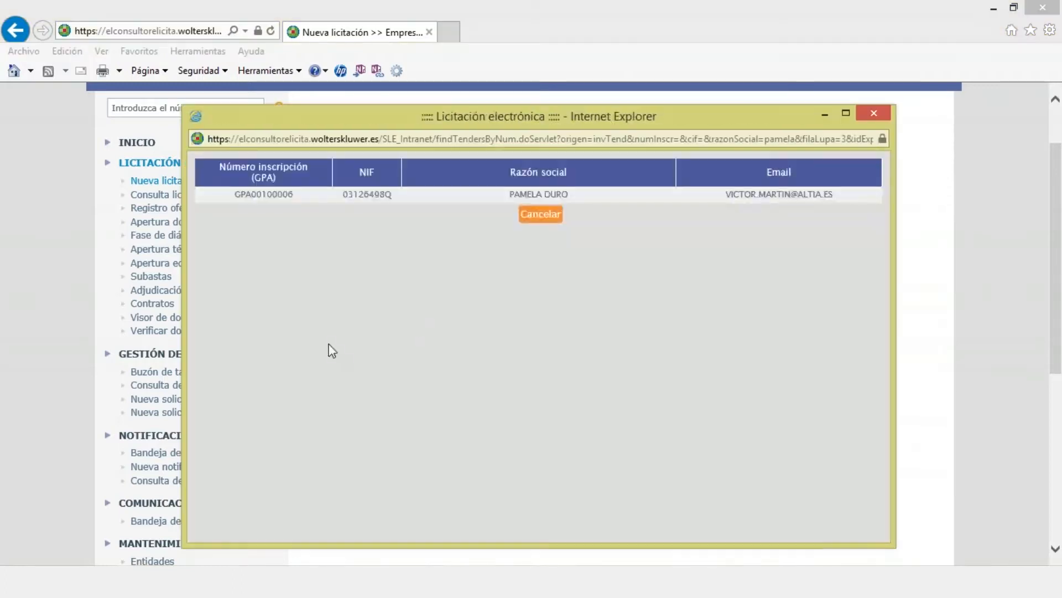
left_click(498, 200)
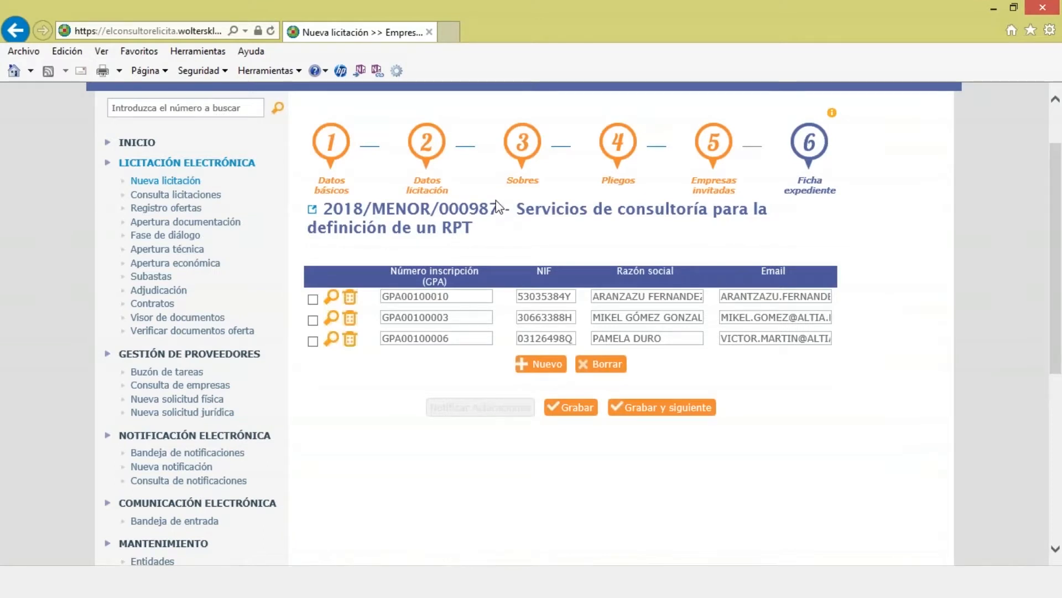
Step: Save the three invited companies, review the Ficha expediente summary, and finish the tender registration
left_click(657, 410)
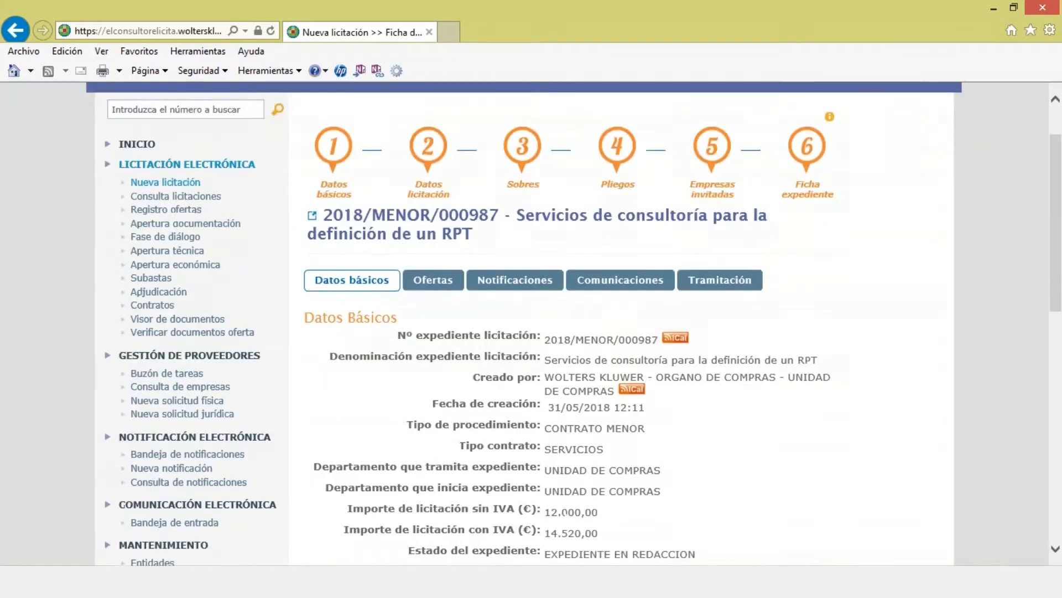
scroll(553, 332, "down", 2)
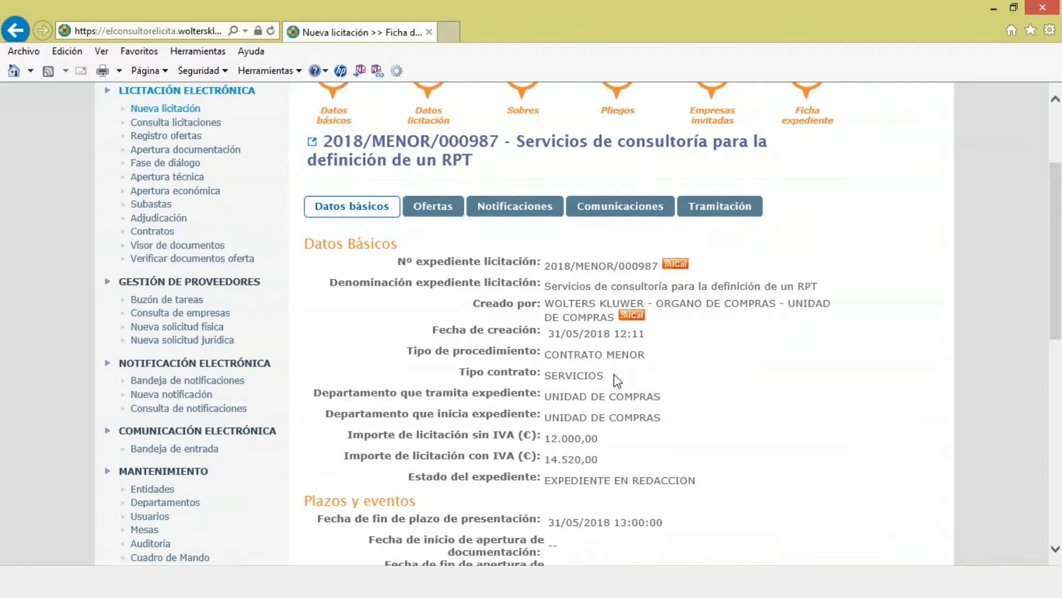
scroll(617, 381, "down", 2)
scroll(612, 367, "up", 4)
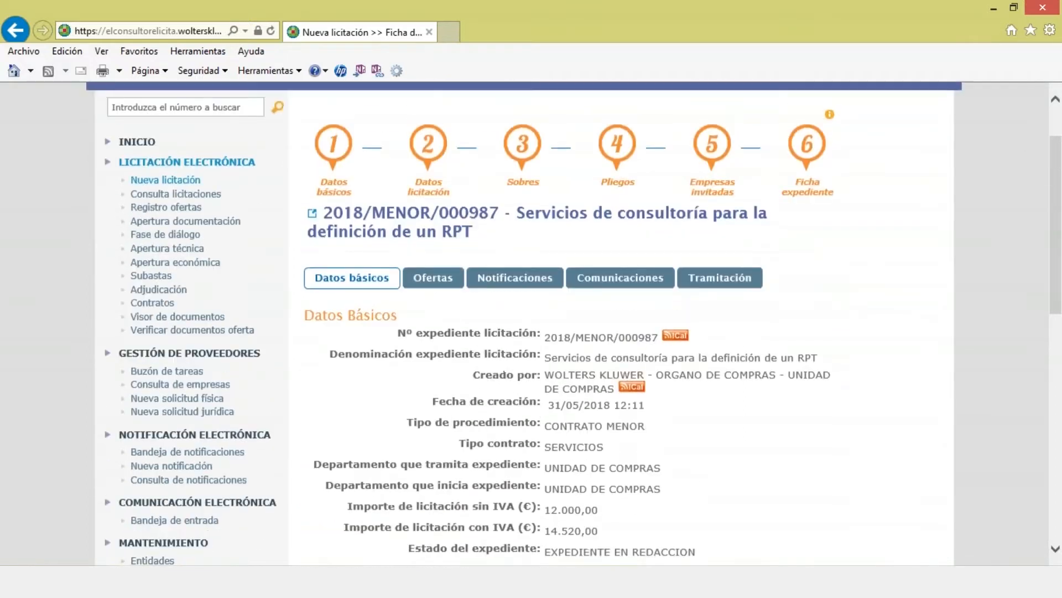
scroll(713, 430, "down", 8)
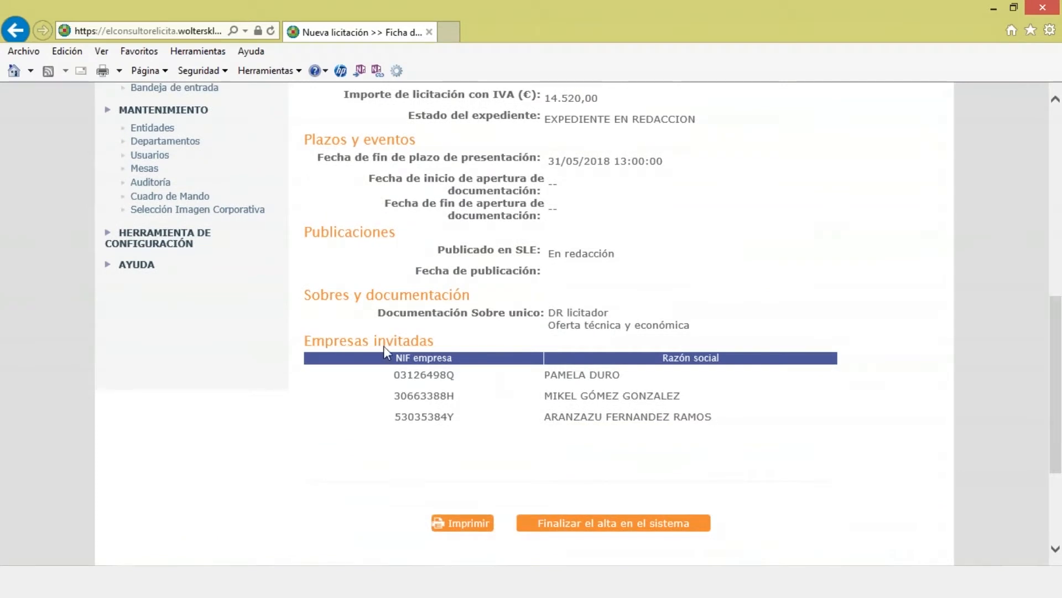
scroll(604, 404, "down", 2)
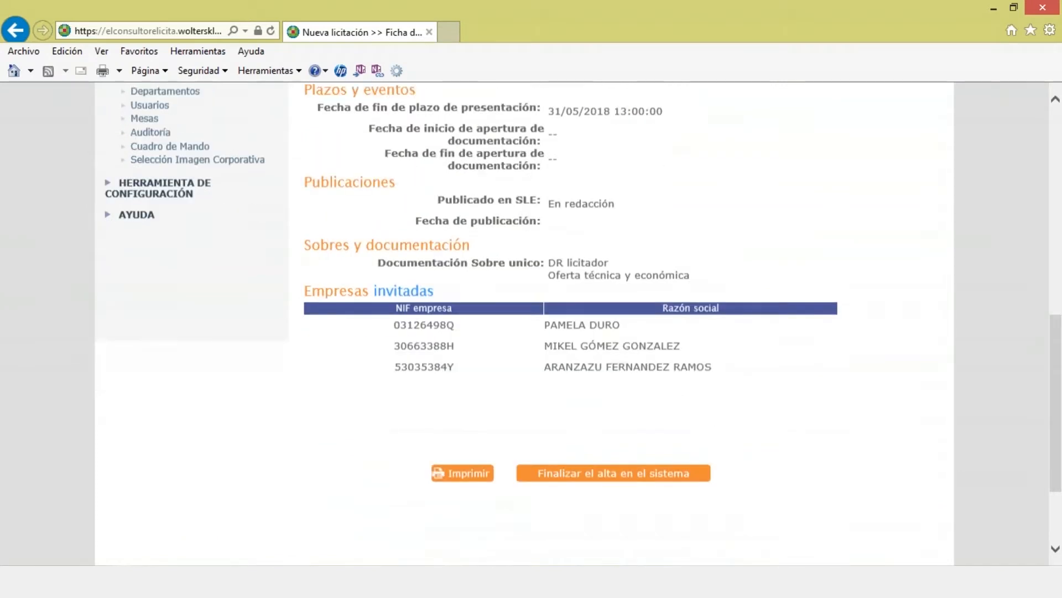
left_click(618, 452)
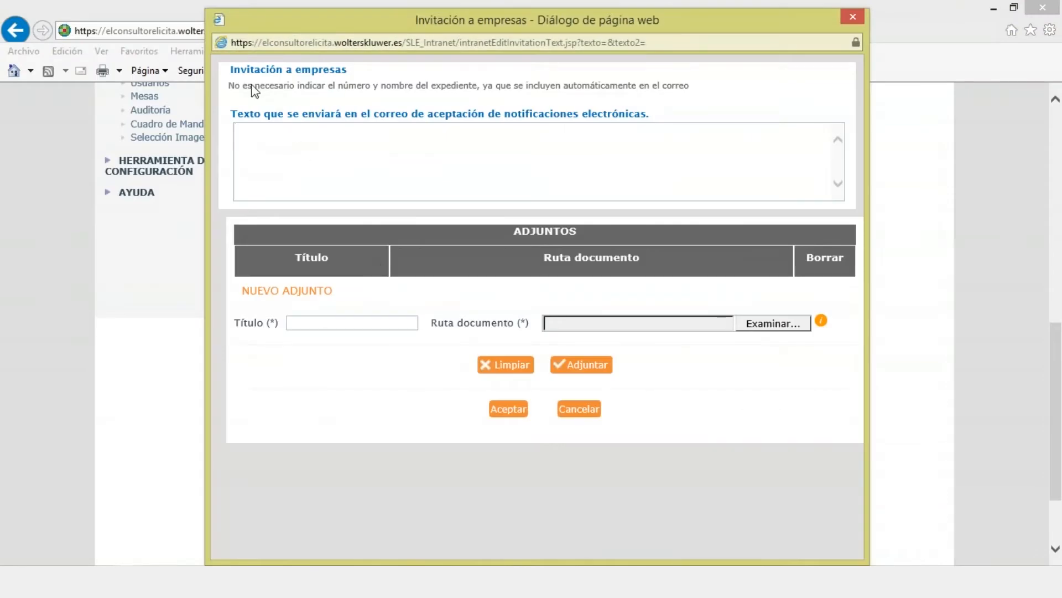
Step: Write the invitation message 'Se le invita a presentar oferta al expediente 2018/menor/000987'
left_click(302, 141)
type("Se le invita a presewntar oferta")
key("ctrl+Left")
key("ctrl+Left")
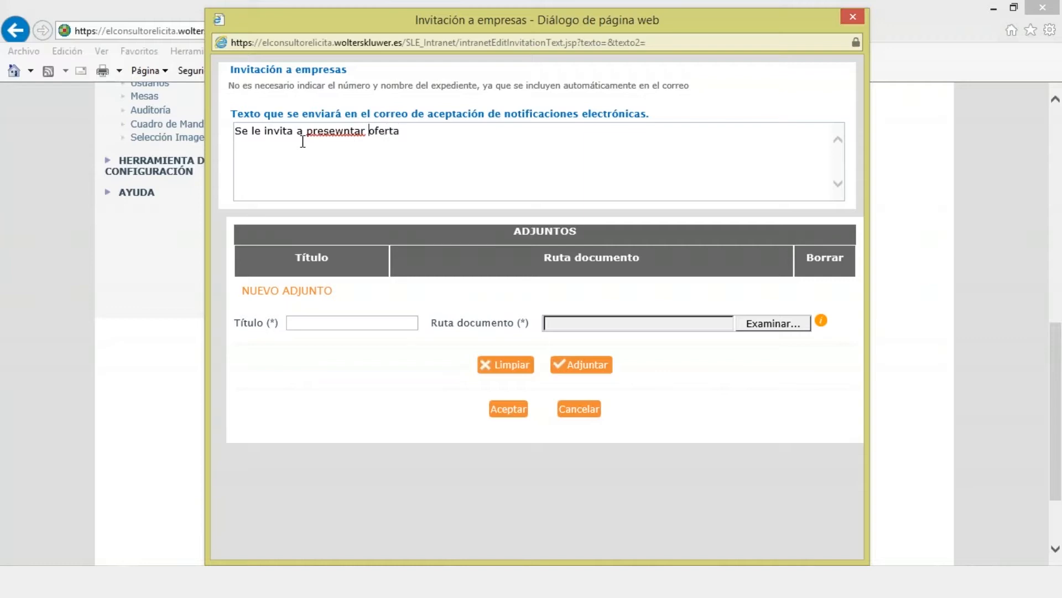
key("Right")
key("Right")
key("Right")
key("Right")
key("Right")
key("Delete")
key("End")
type("al expediente ")
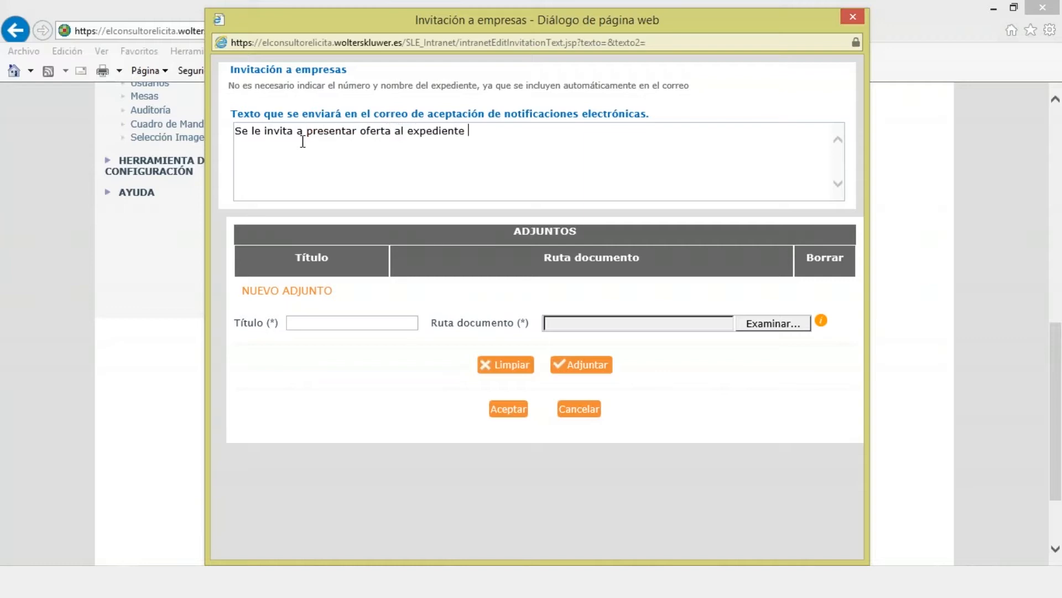
type("2018/menor/000987")
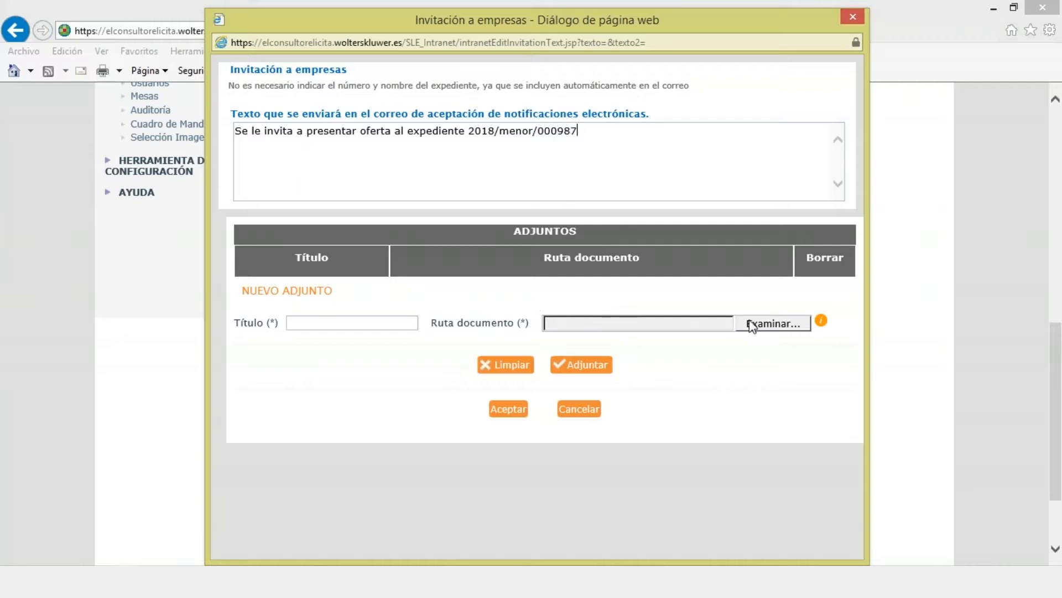
Step: Attach Altia_IT_ASA.doc to the invitation under the title 'Requerimientos'
left_click(768, 324)
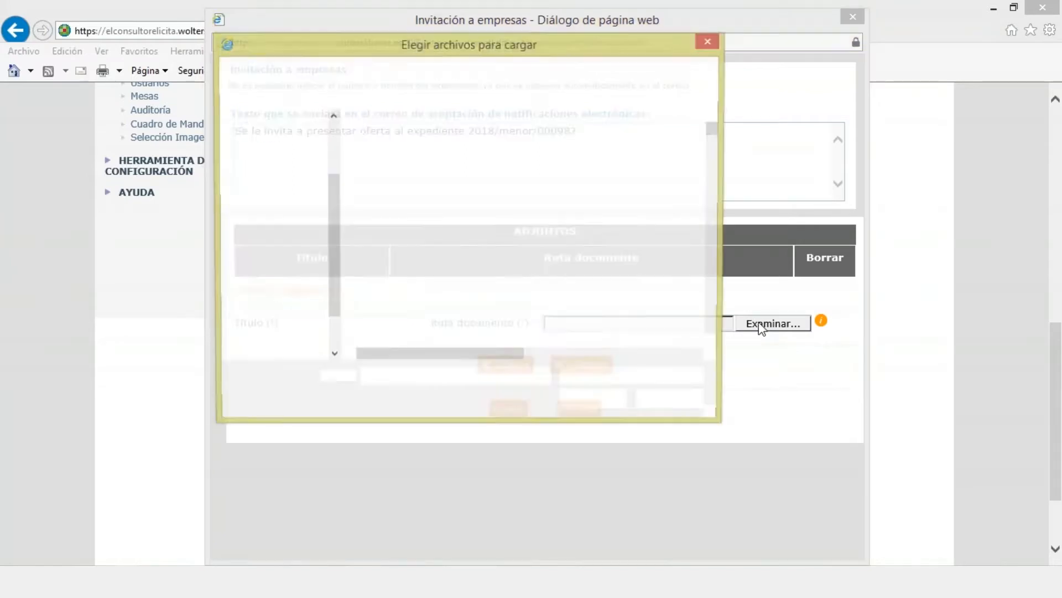
left_click_drag(714, 138, 716, 160)
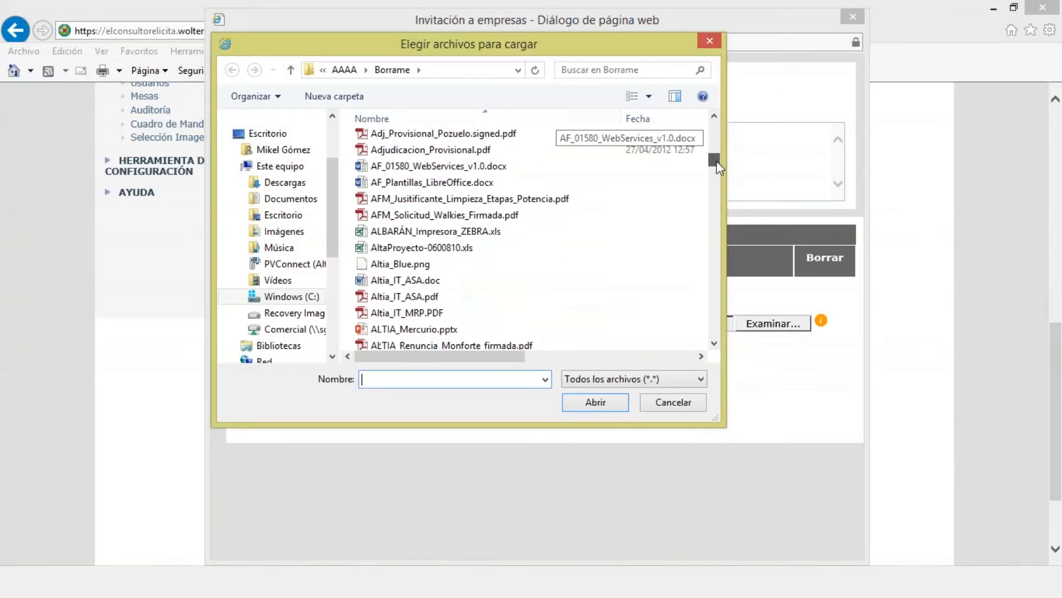
double_click(427, 281)
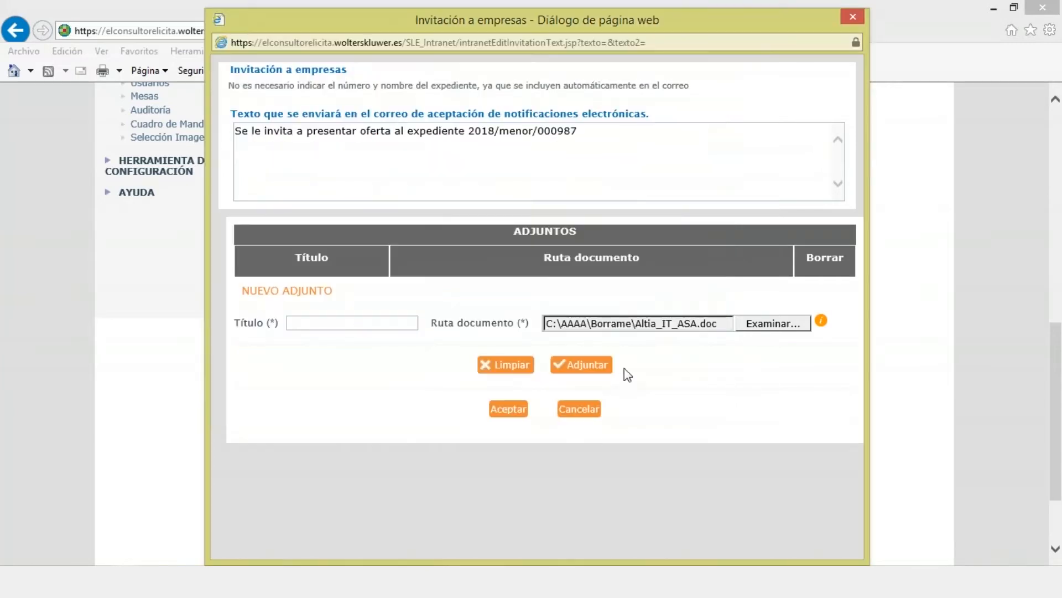
left_click(581, 365)
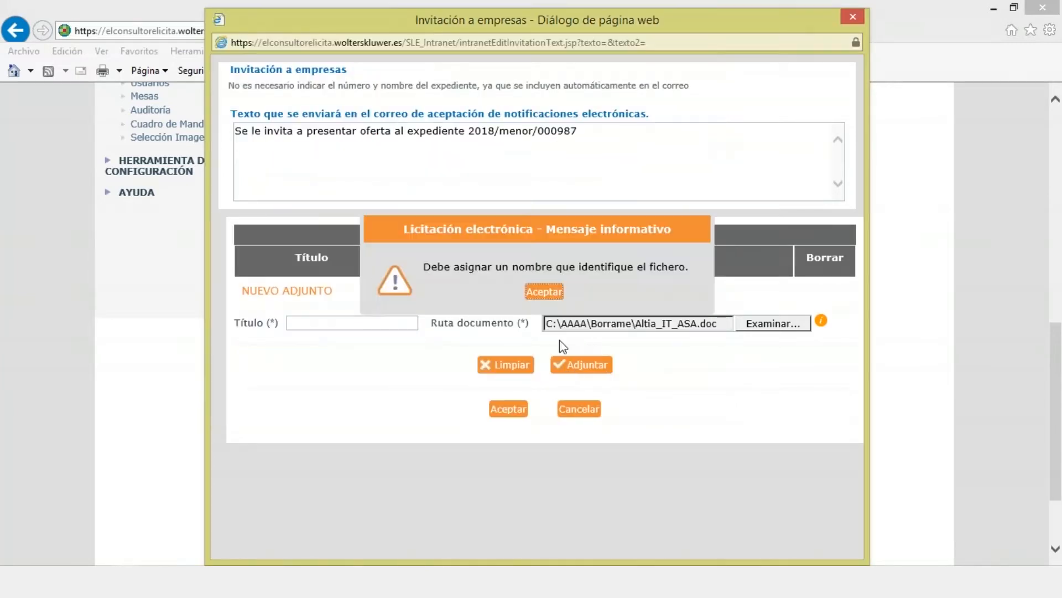
left_click(540, 294)
type("requerimientos")
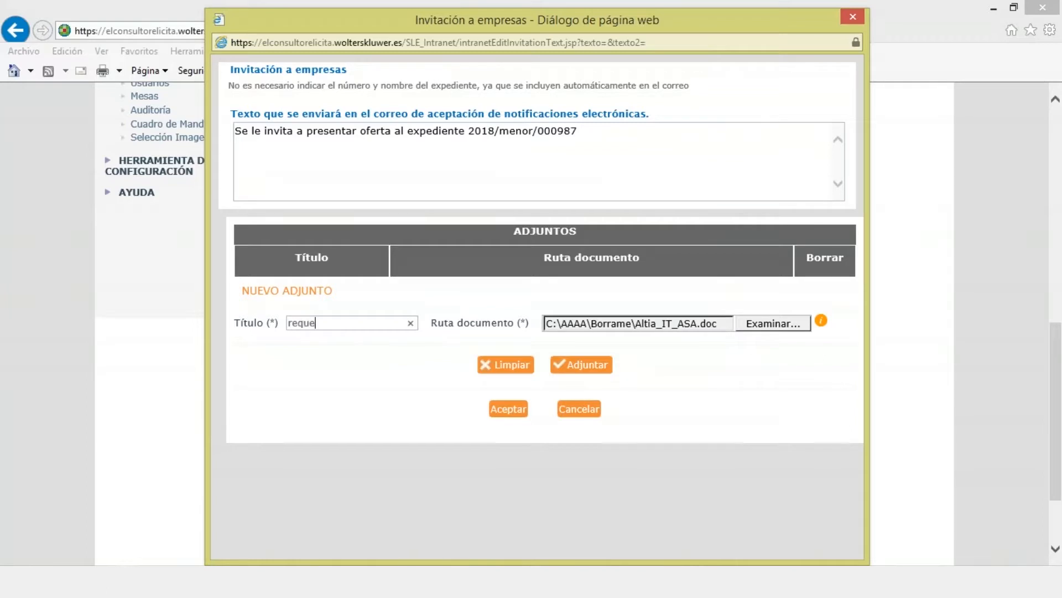
key("Home")
key("Delete")
type("R")
left_click(570, 365)
Step: Confirm the invitation and review the finalised expediente 2018/MENOR/000987 summary
left_click(518, 439)
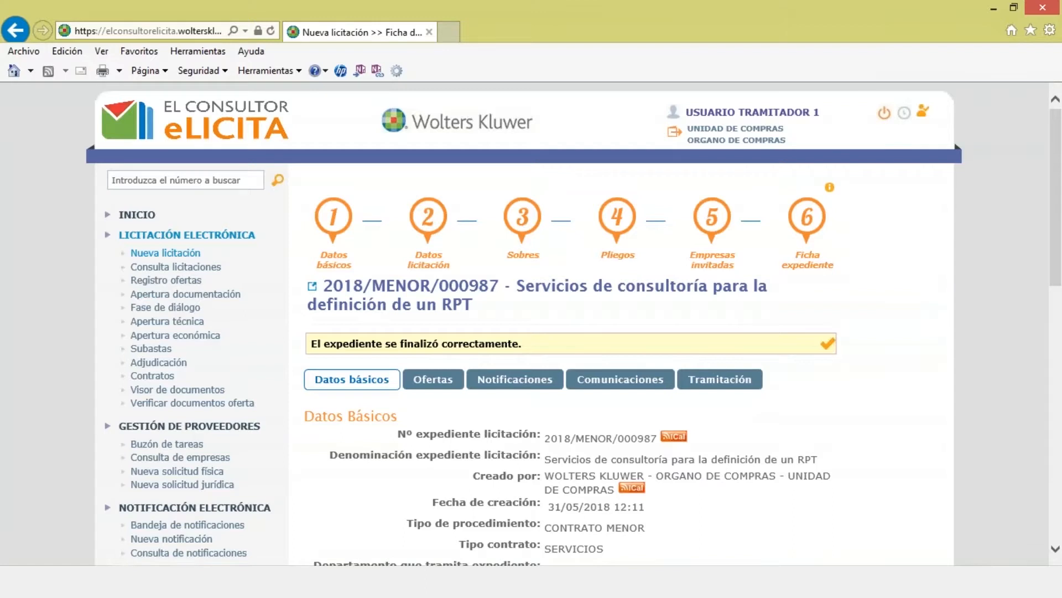
scroll(570, 332, "down", 10)
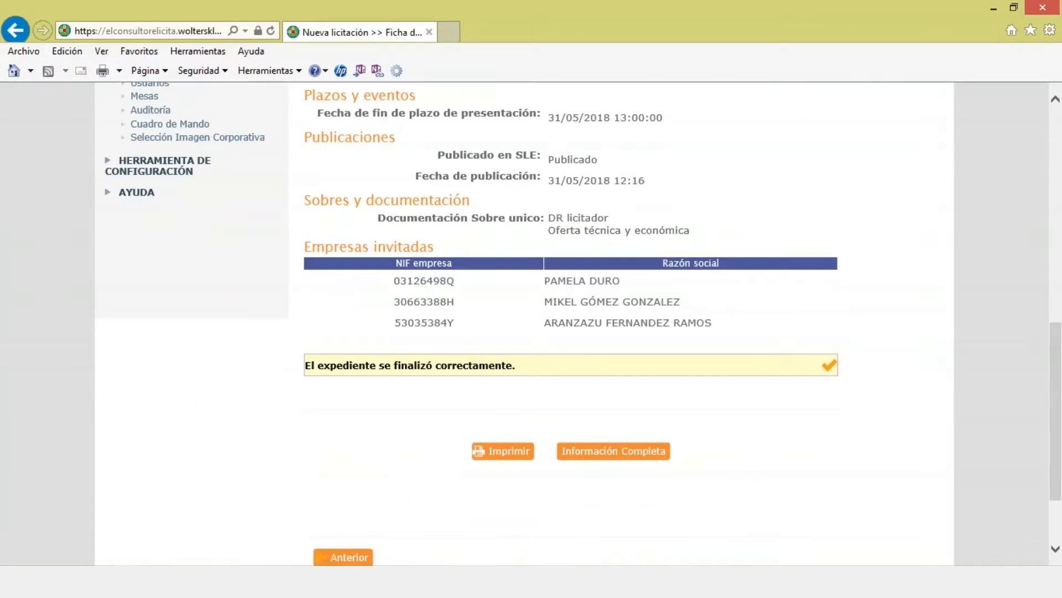
scroll(326, 434, "up", 2)
scroll(327, 433, "down", 1)
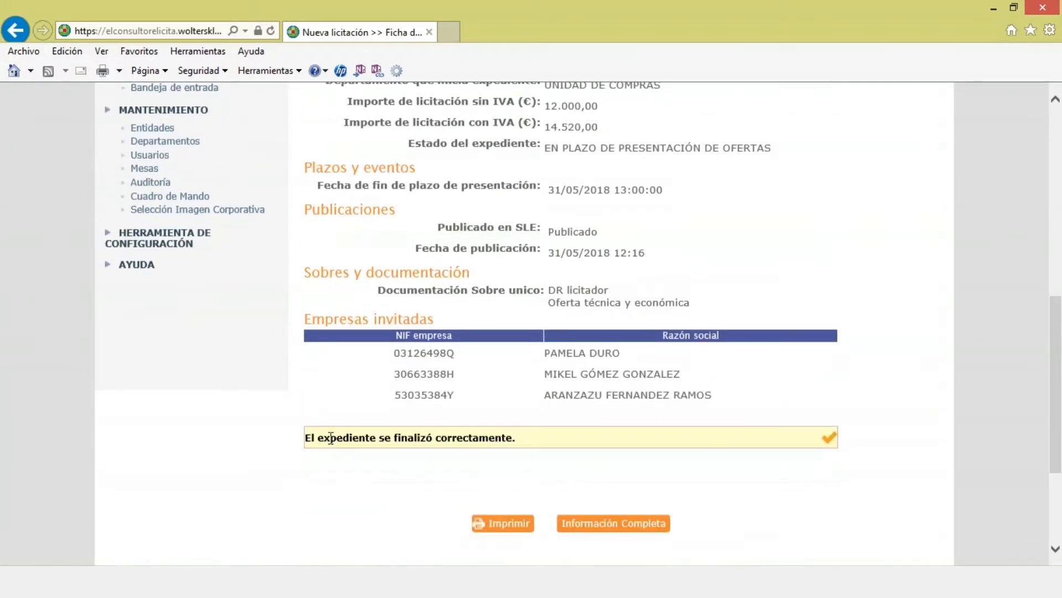
left_click_drag(327, 438, 498, 446)
scroll(498, 446, "up", 10)
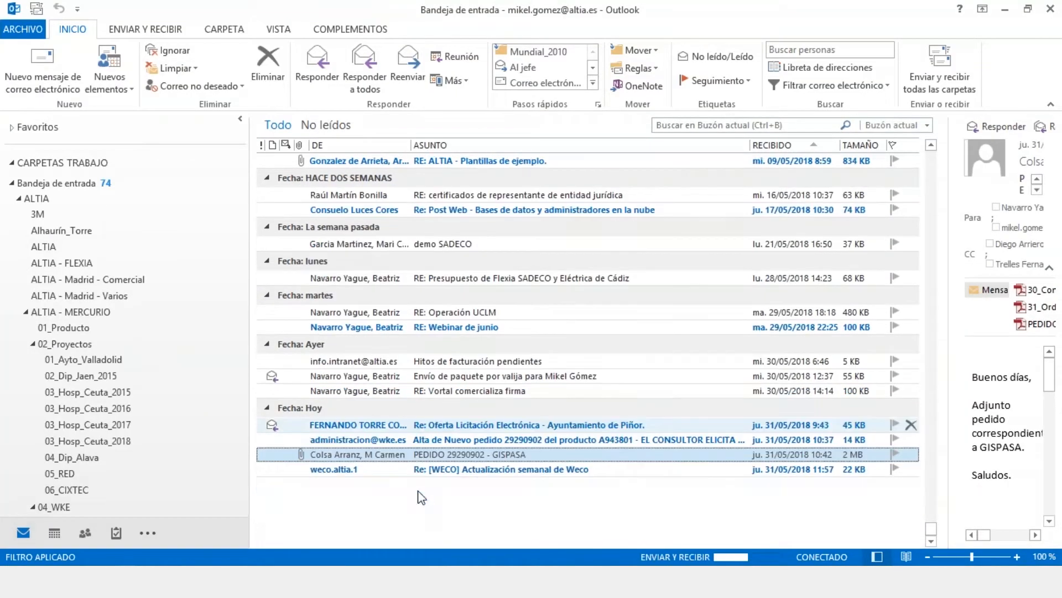
Step: Open the 'Tiene nuevas notificaciones' email in Outlook and follow its eLicita notification link
left_click(406, 528)
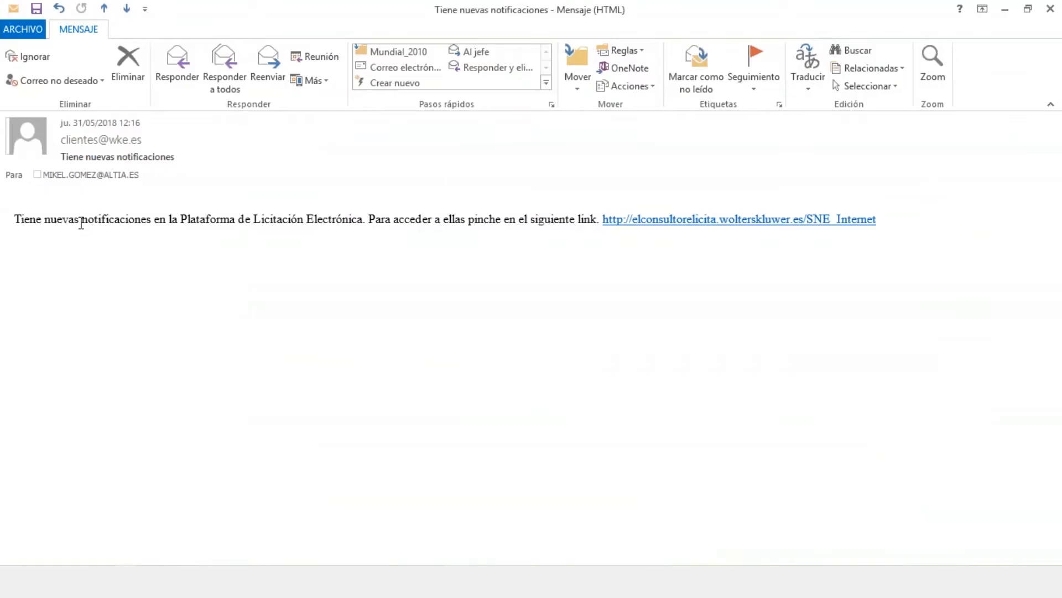
left_click_drag(78, 222, 330, 226)
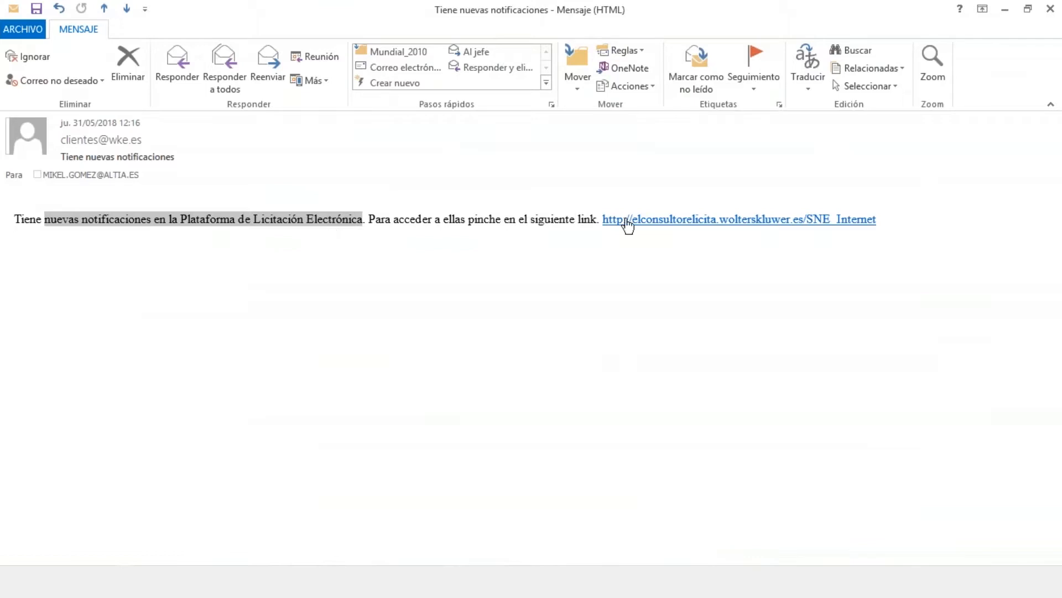
left_click(650, 230, "ctrl")
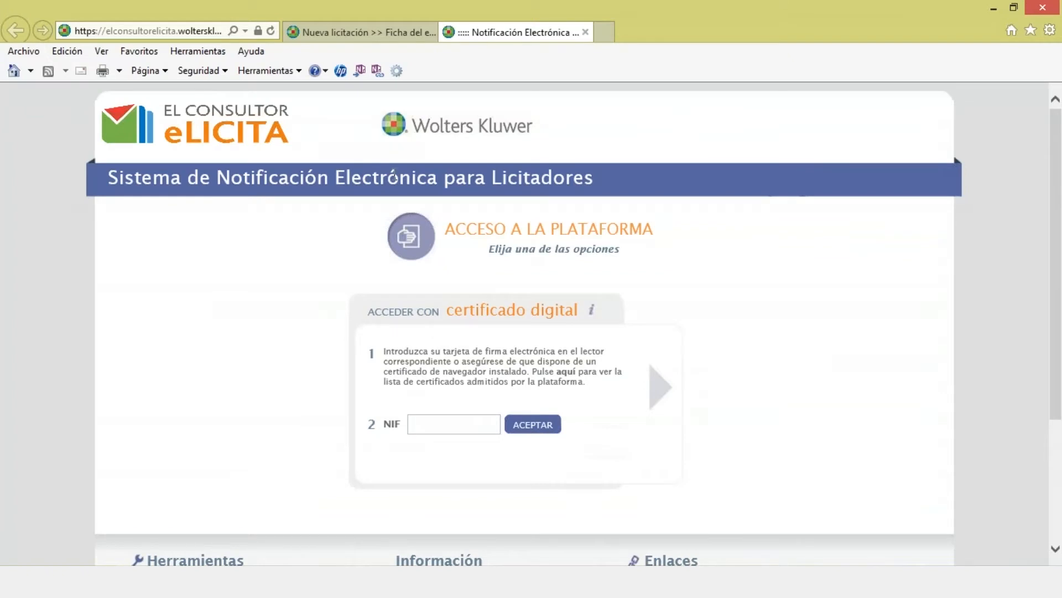
Step: Look over the access page title, copy its address, and close the open browser pages
left_click_drag(437, 178, 572, 185)
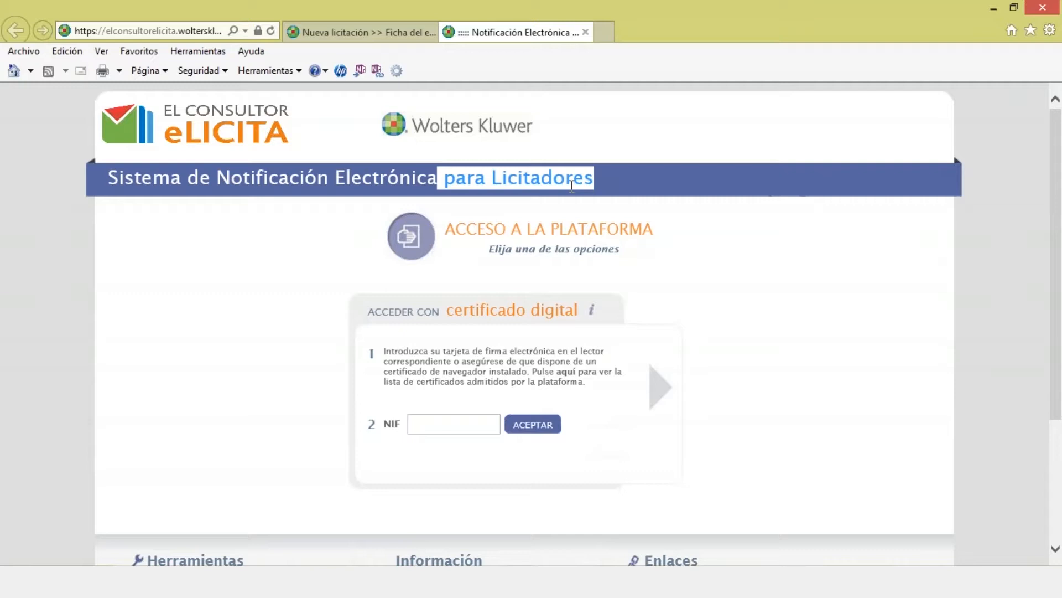
left_click(295, 194)
left_click_drag(215, 176, 537, 196)
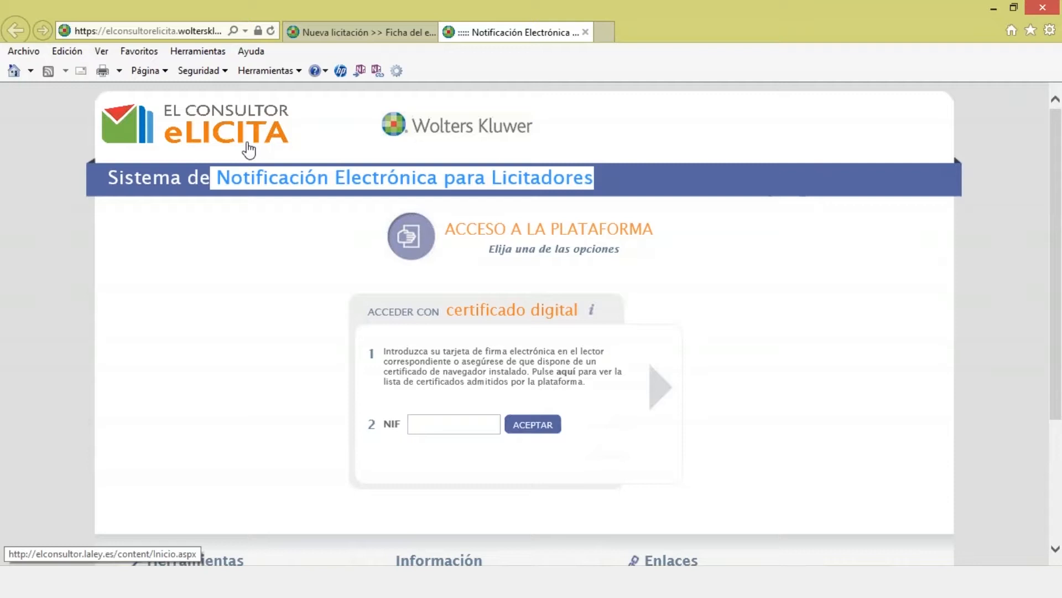
left_click(261, 257)
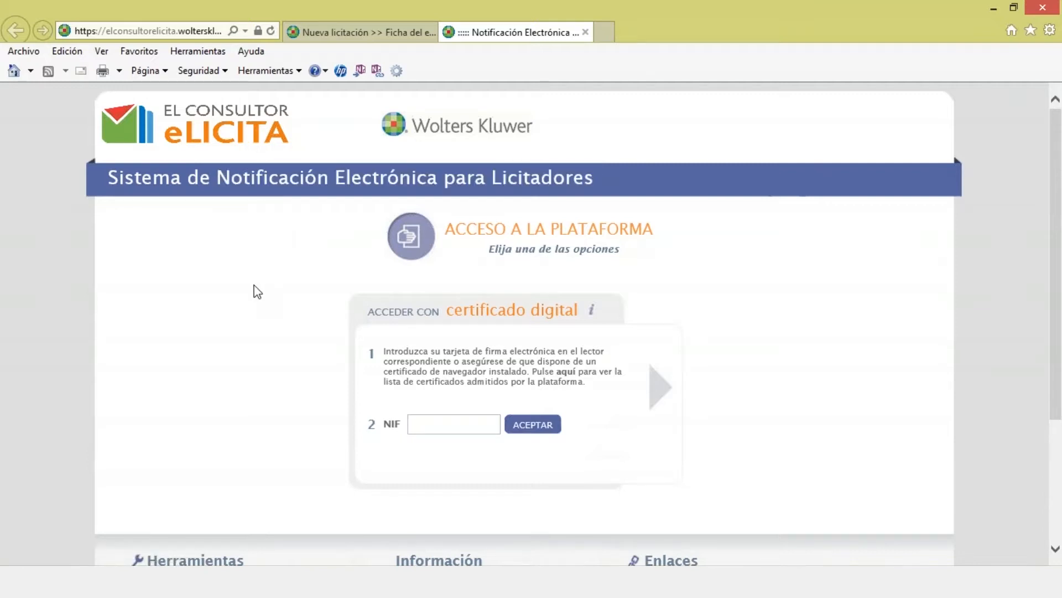
left_click(412, 423)
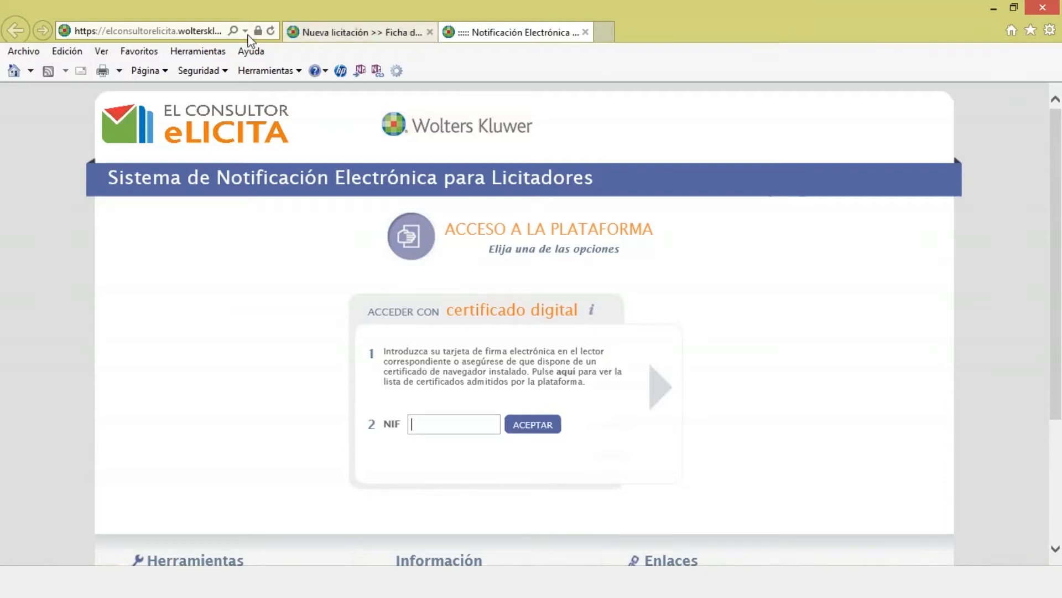
left_click(201, 29)
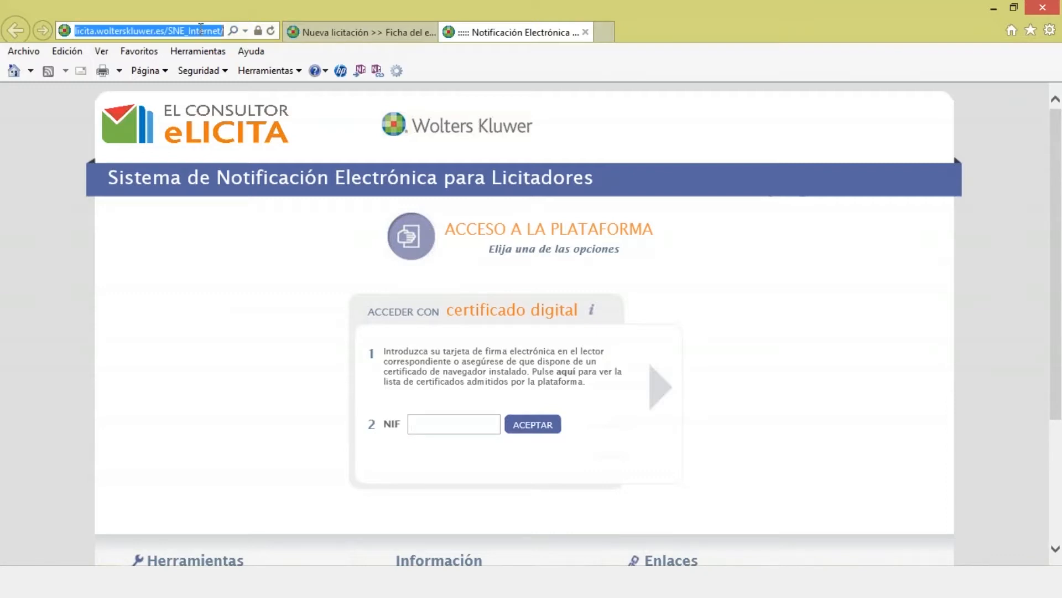
left_click(585, 31)
left_click(585, 32)
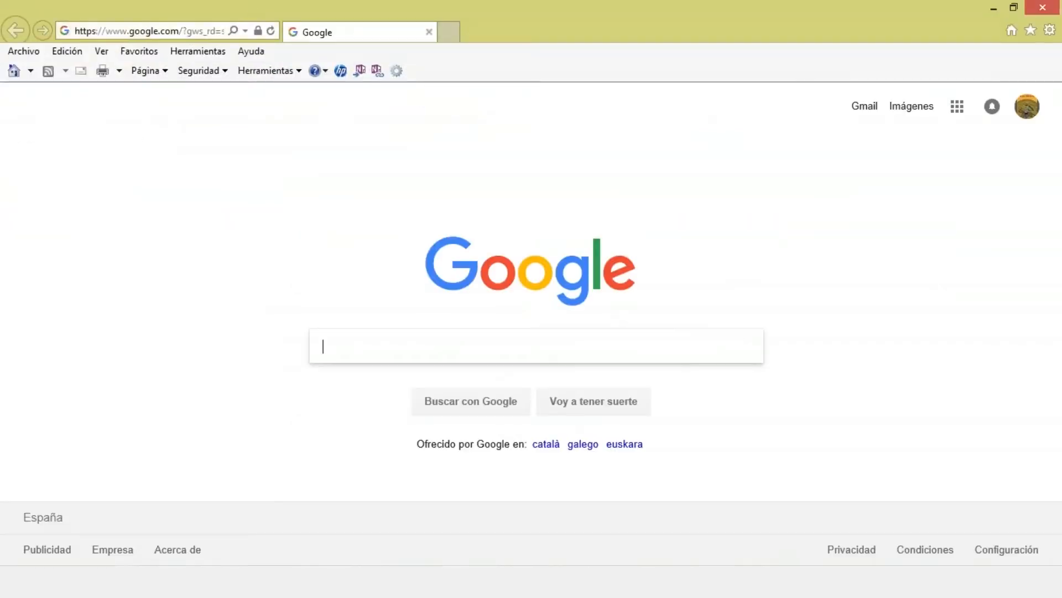
Step: Load the SNE_Internet notification platform by pasting its address into the address bar
type("https://elconsultorelicita.wolterskluwer.es/SNE_Internet/")
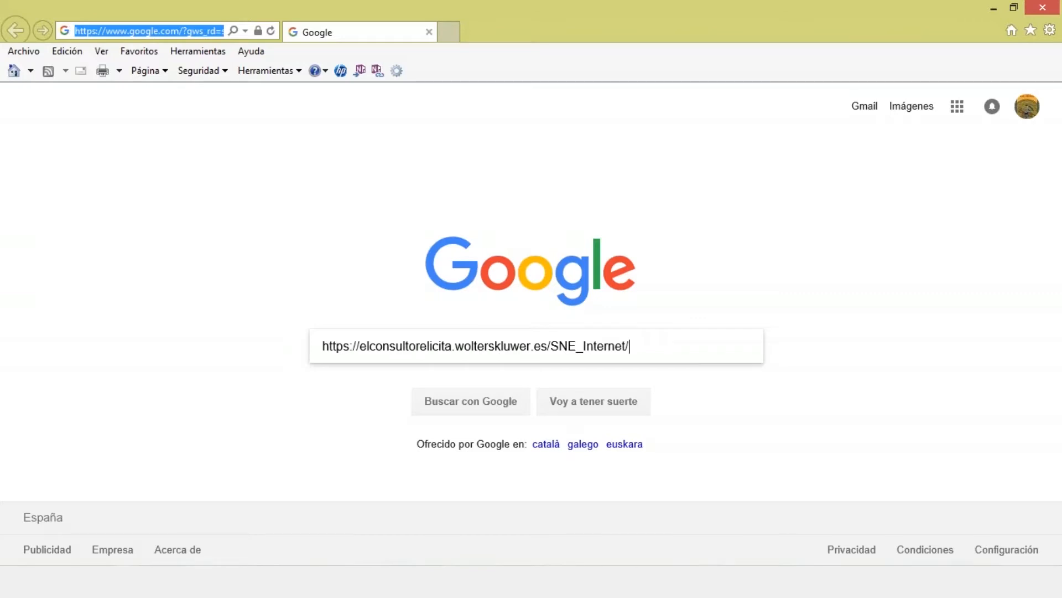
key("ctrl+a")
key("ctrl+x")
double_click(163, 30)
key("ctrl+a")
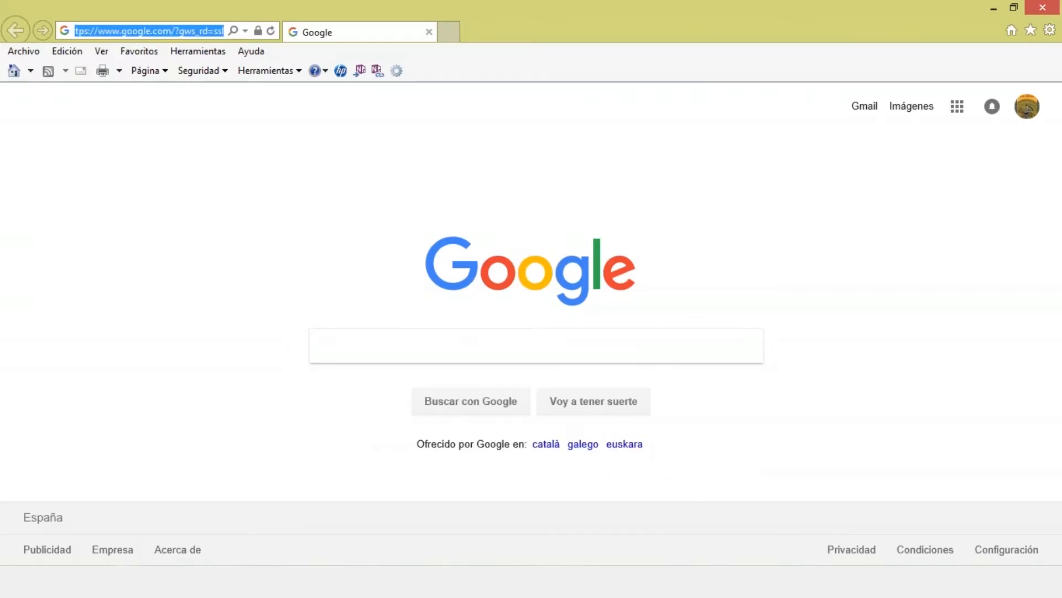
key("ctrl+v")
key("Return")
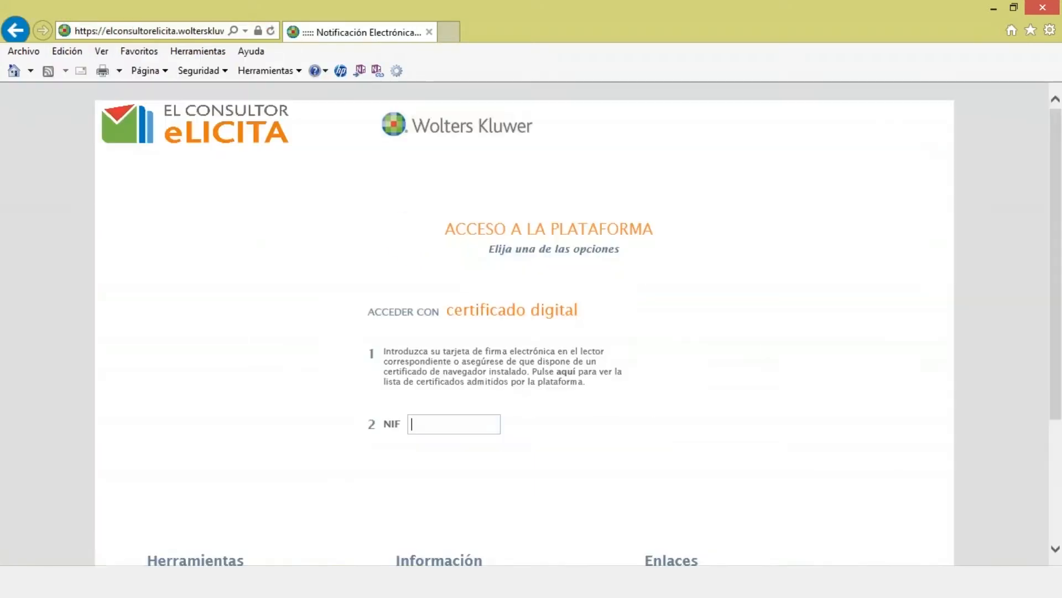
Step: Sign in with the bidder's NIF and a selected digital certificate
left_click_drag(246, 176, 303, 177)
left_click(431, 428)
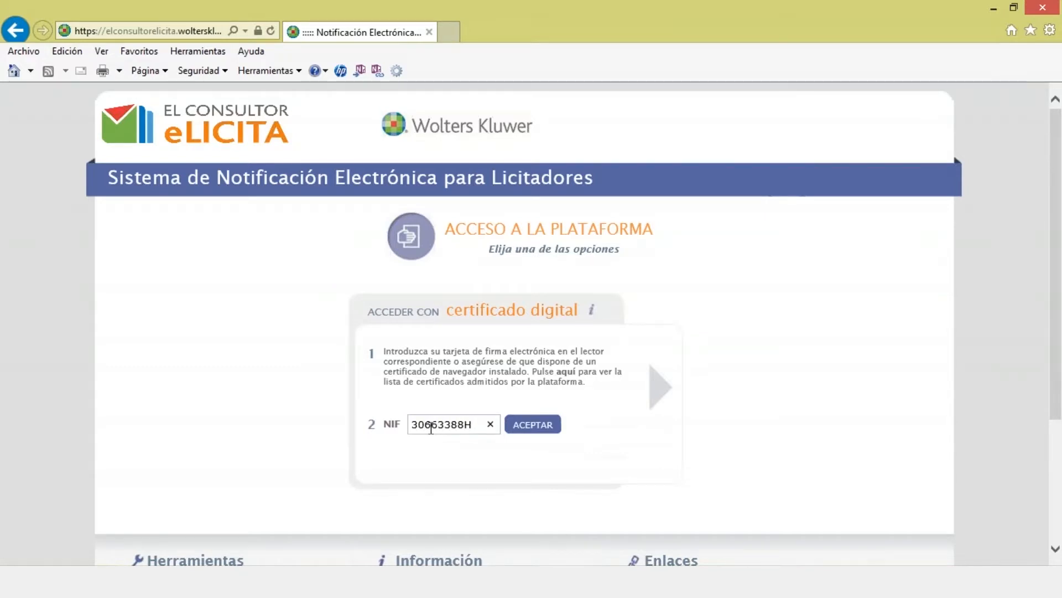
left_click(523, 429)
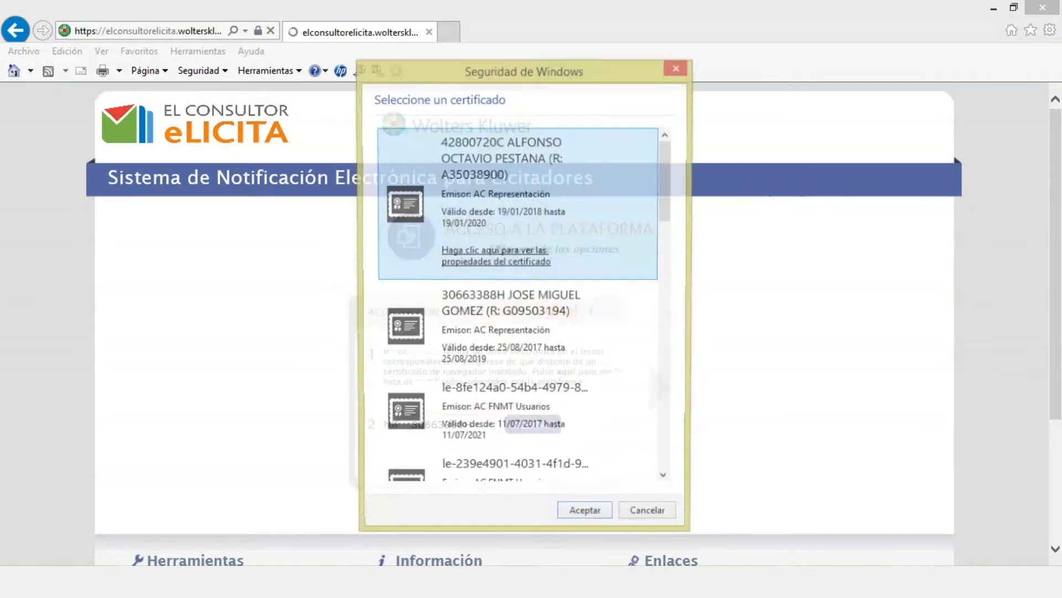
scroll(666, 449, "down", 3)
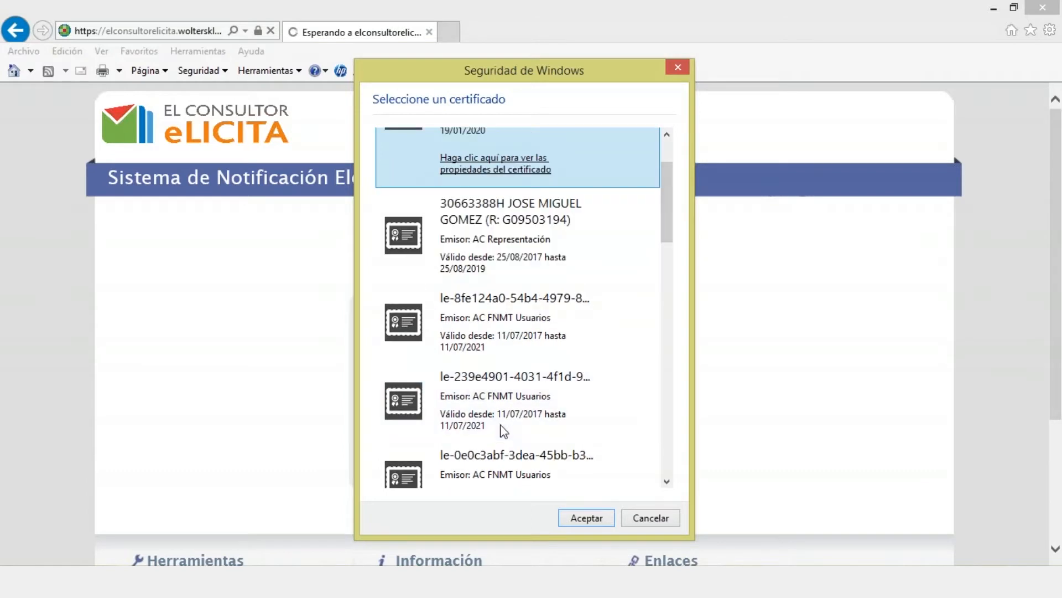
left_click(504, 465)
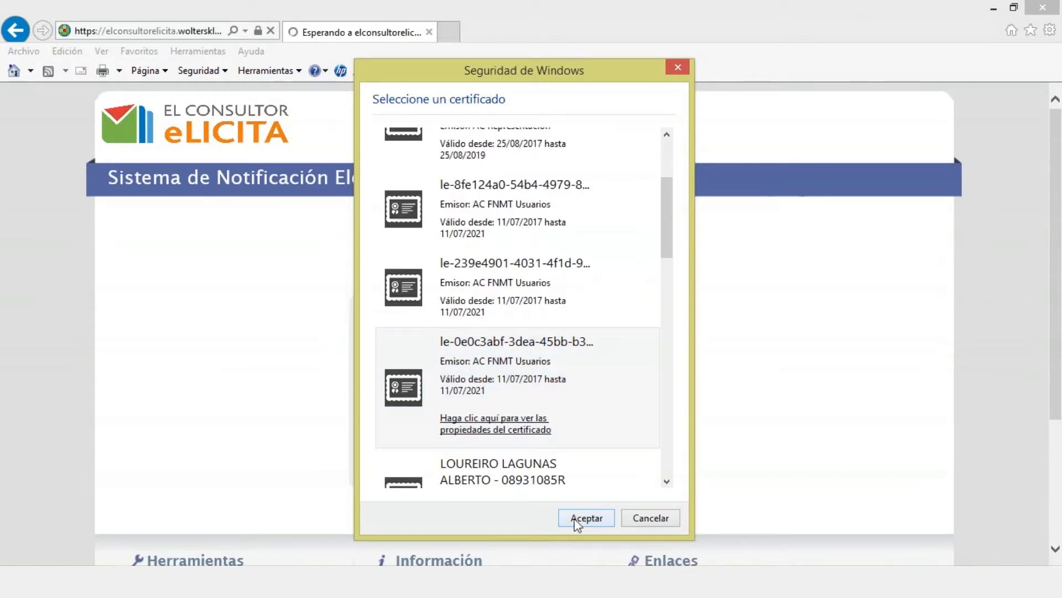
left_click(586, 517)
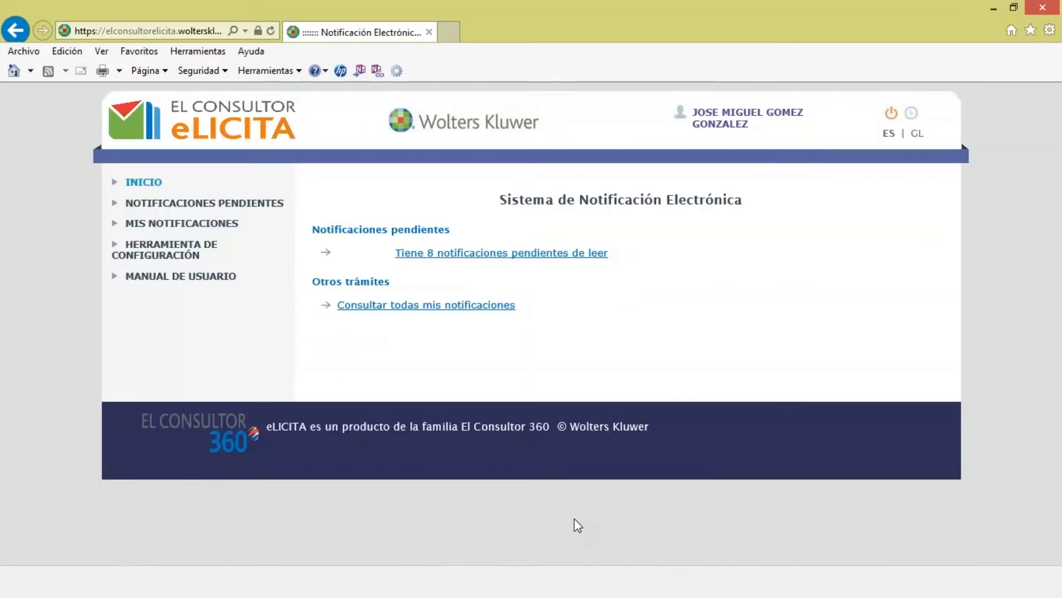
Step: Open the first of the 8 pending tender invitation notifications, allowing Java and the untrusted site
left_click(487, 256)
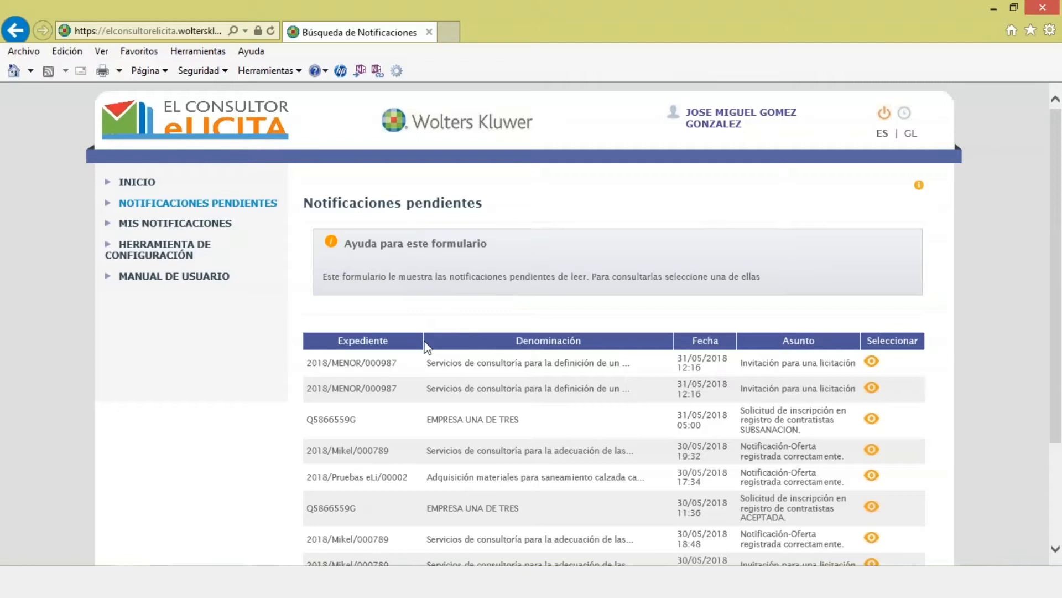
left_click_drag(678, 358, 728, 372)
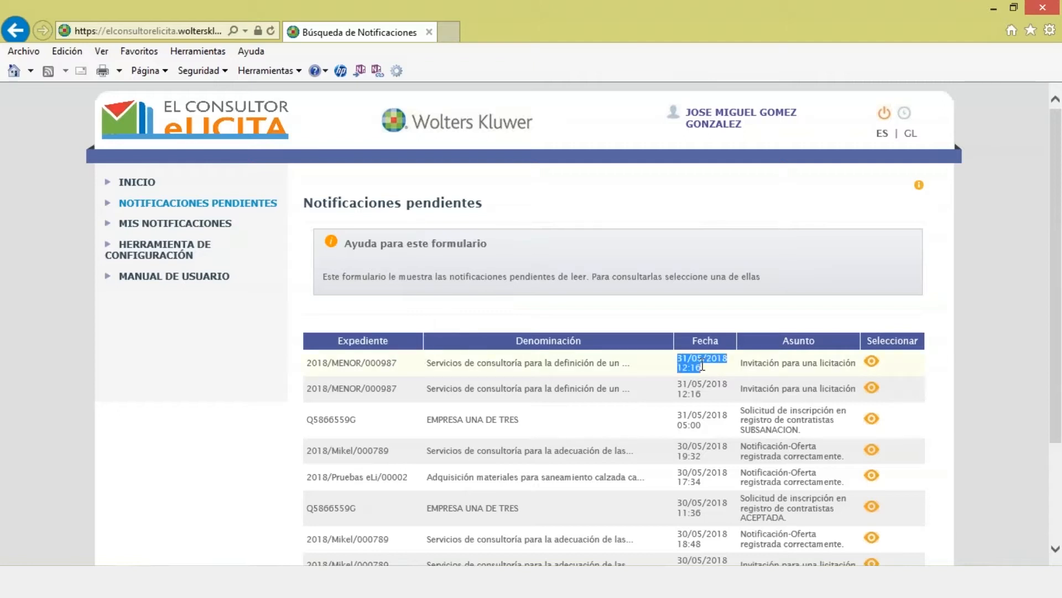
left_click(872, 362)
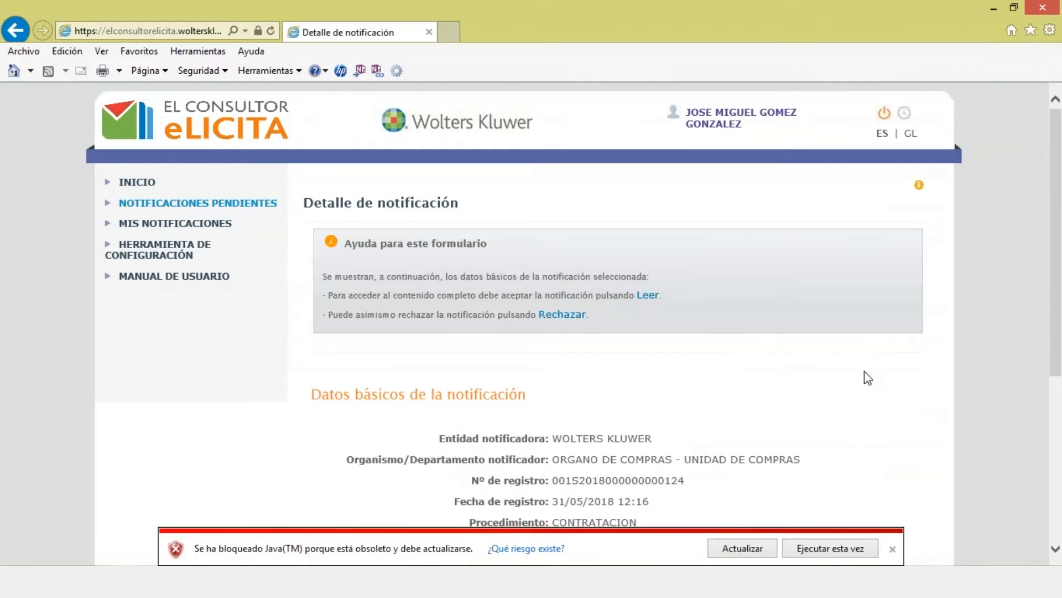
left_click(829, 547)
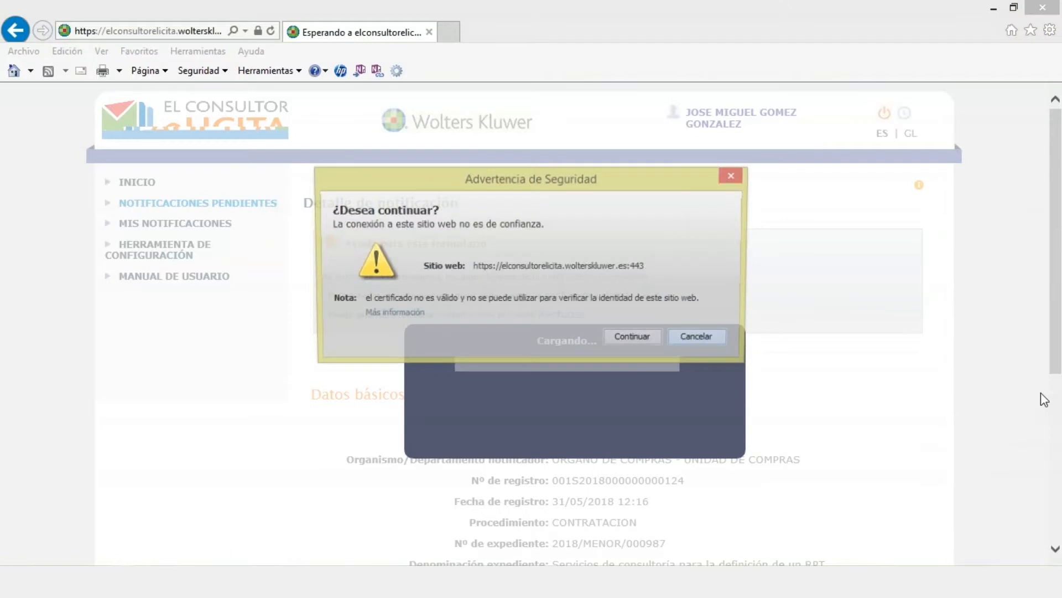
left_click(629, 339)
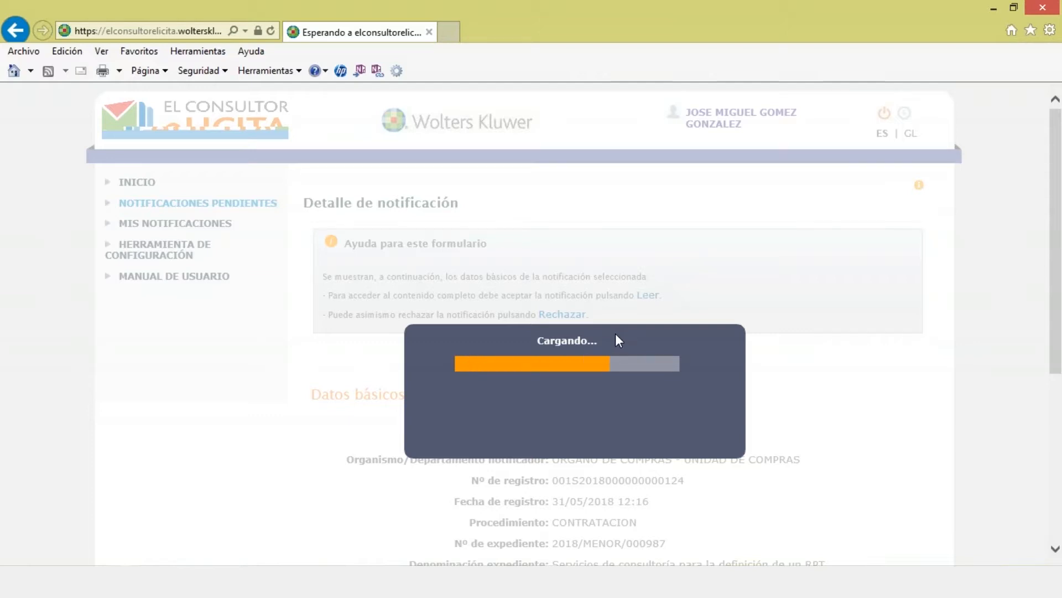
Step: Accept the notification terms and sign the receipt with the bidder's certificate, letting Java run once
scroll(1061, 313, "down", 5)
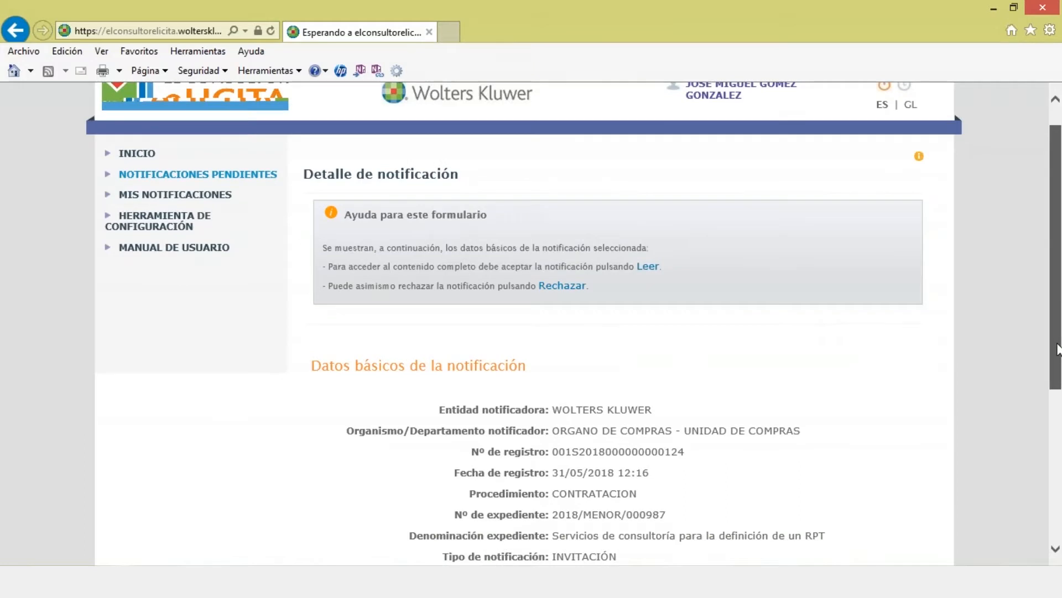
left_click(316, 404)
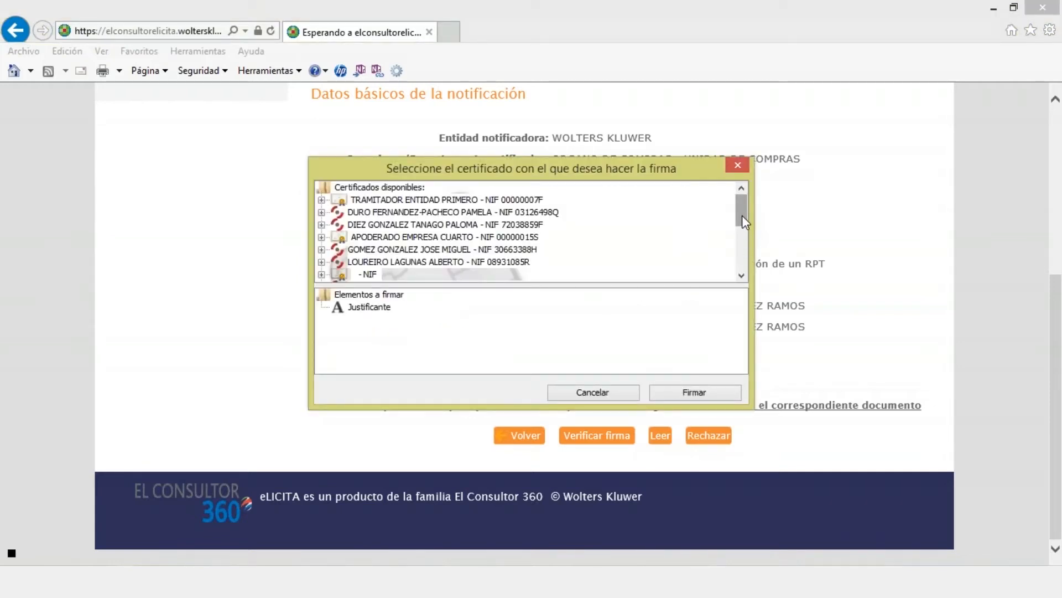
left_click(467, 249)
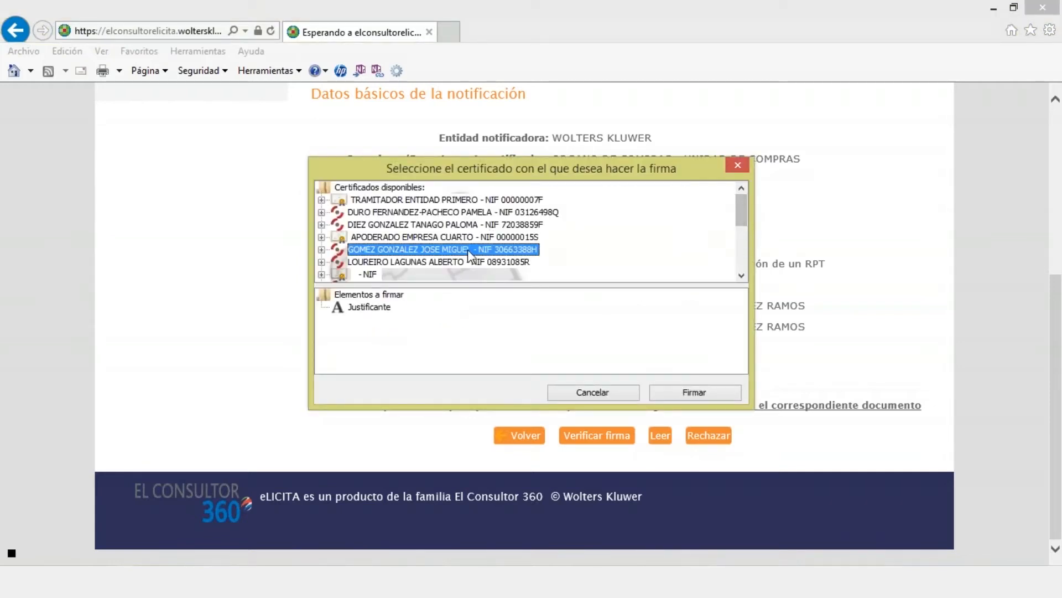
left_click(700, 396)
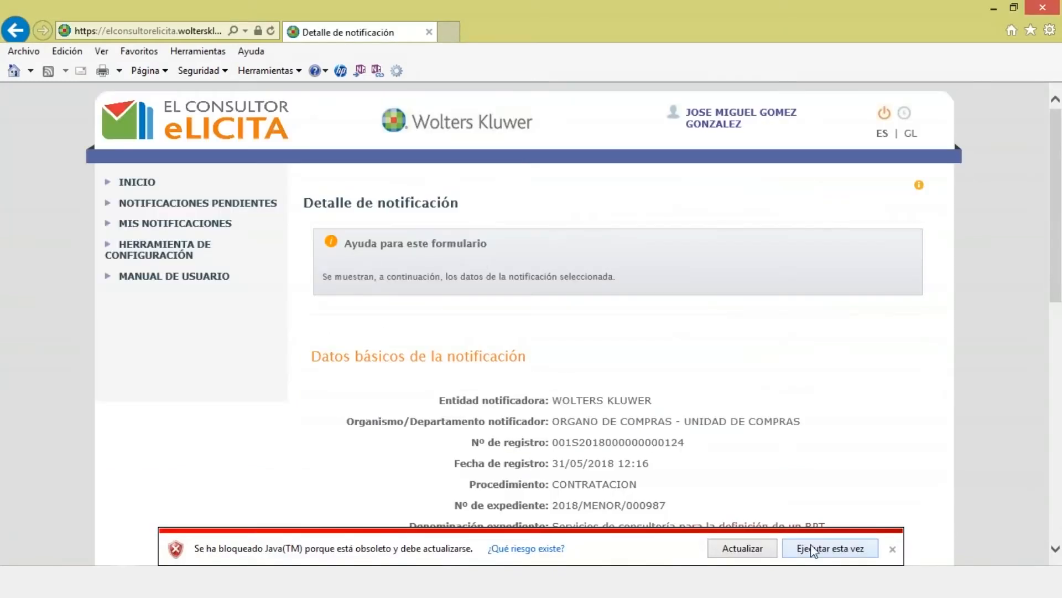
left_click(811, 550)
Step: Finish reloading the notification page, dismissing the security warning and closing Outlook
key("Return")
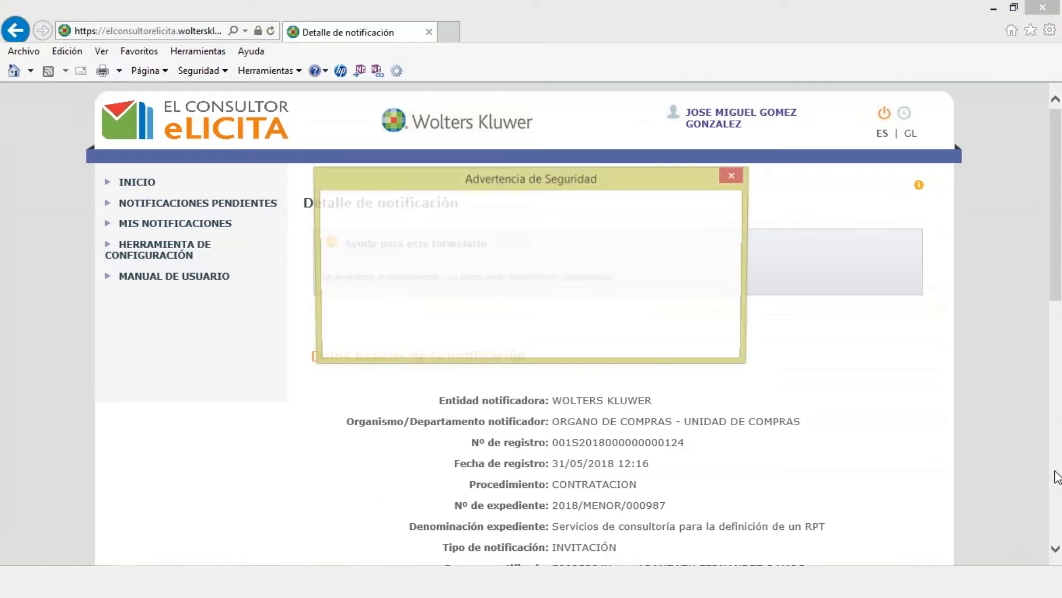
left_click(649, 342)
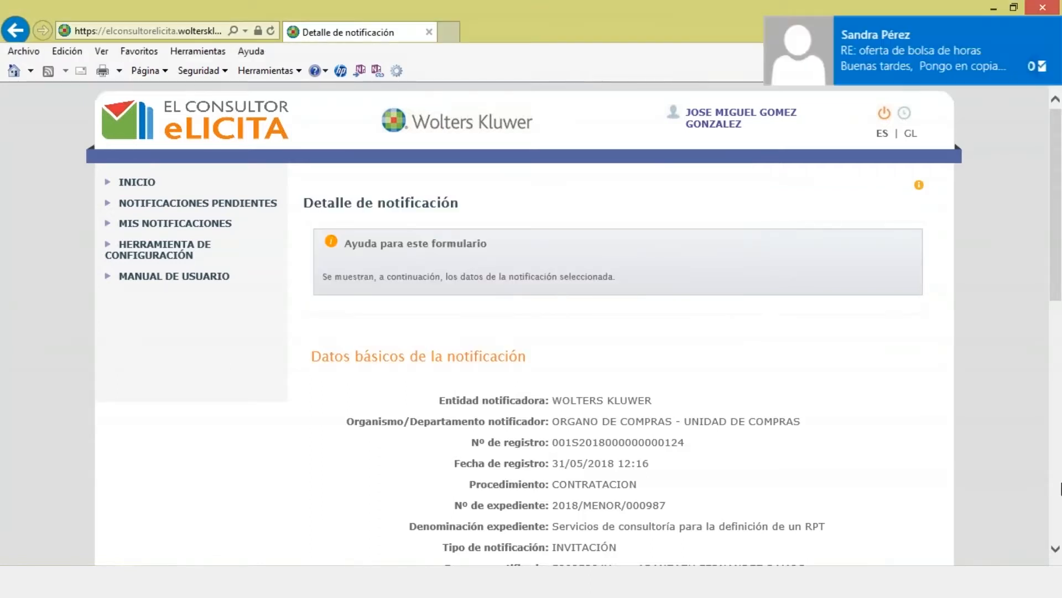
left_click(1053, 34)
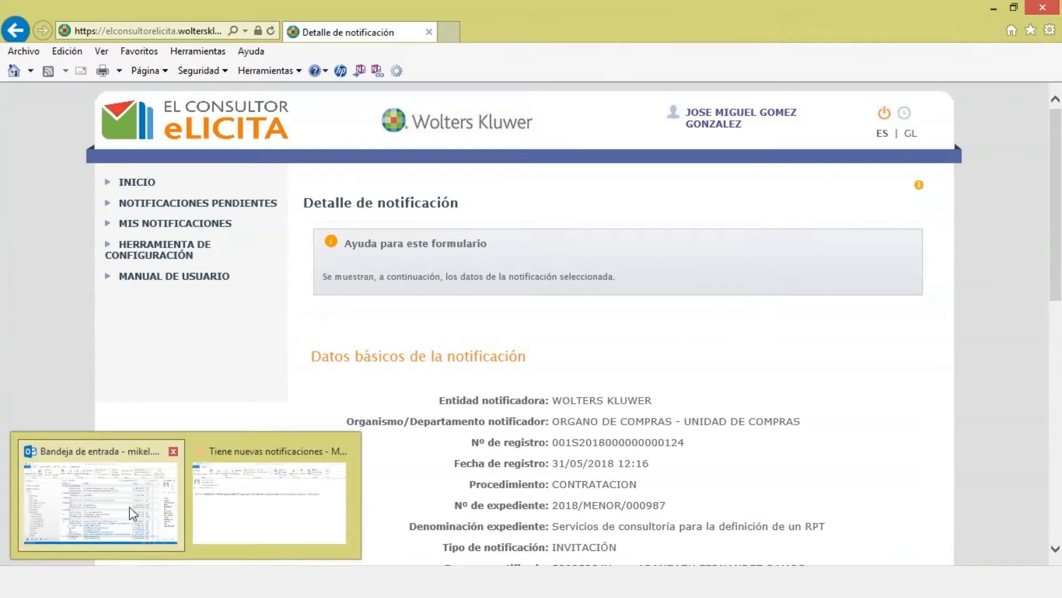
left_click(133, 513)
left_click(1049, 8)
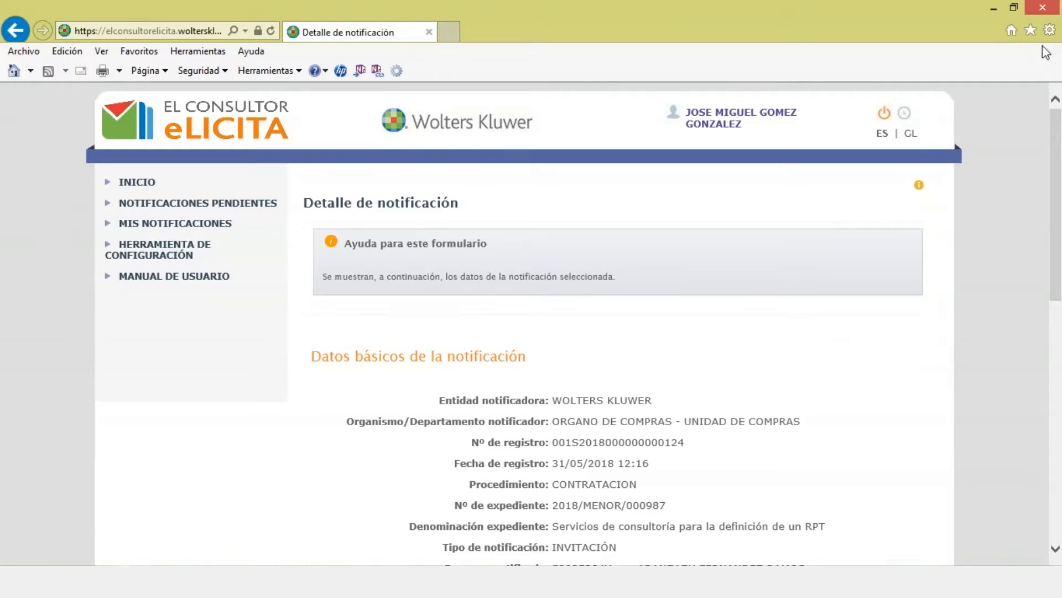
Step: Review the offer deadline and maximum amount, then download the Requerimientos attachment
scroll(475, 296, "down", 10)
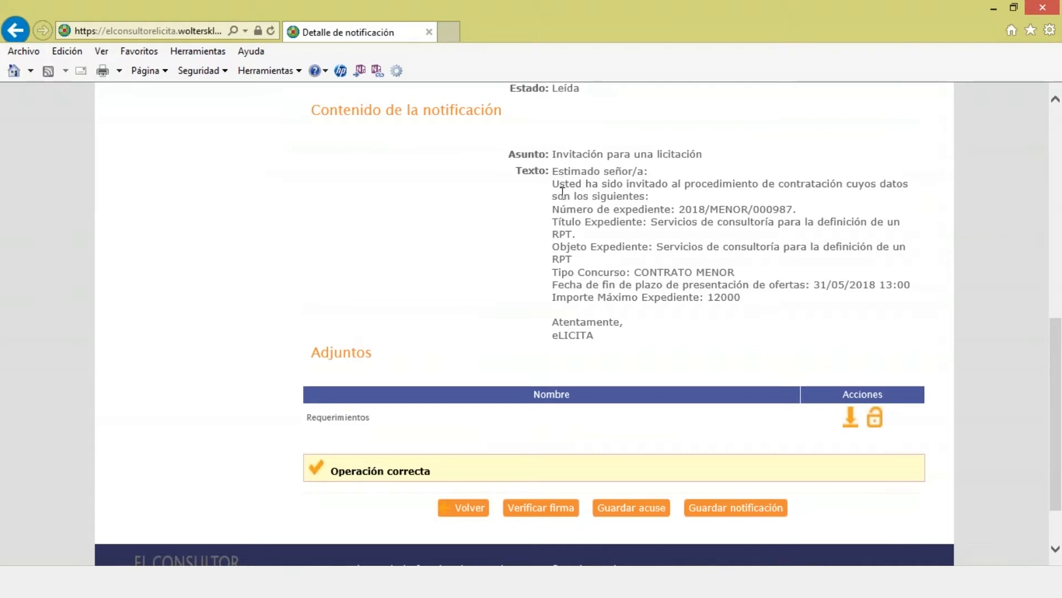
left_click_drag(578, 272, 757, 296)
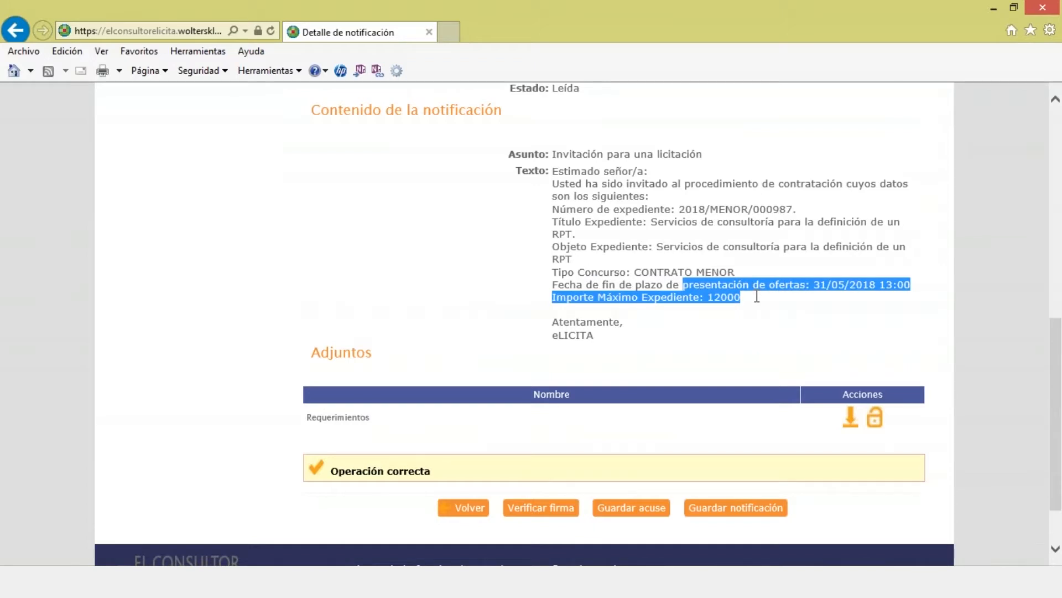
left_click(850, 426)
Step: View Requerimientos.doc in Word, then close Word and the browser window
left_click(701, 548)
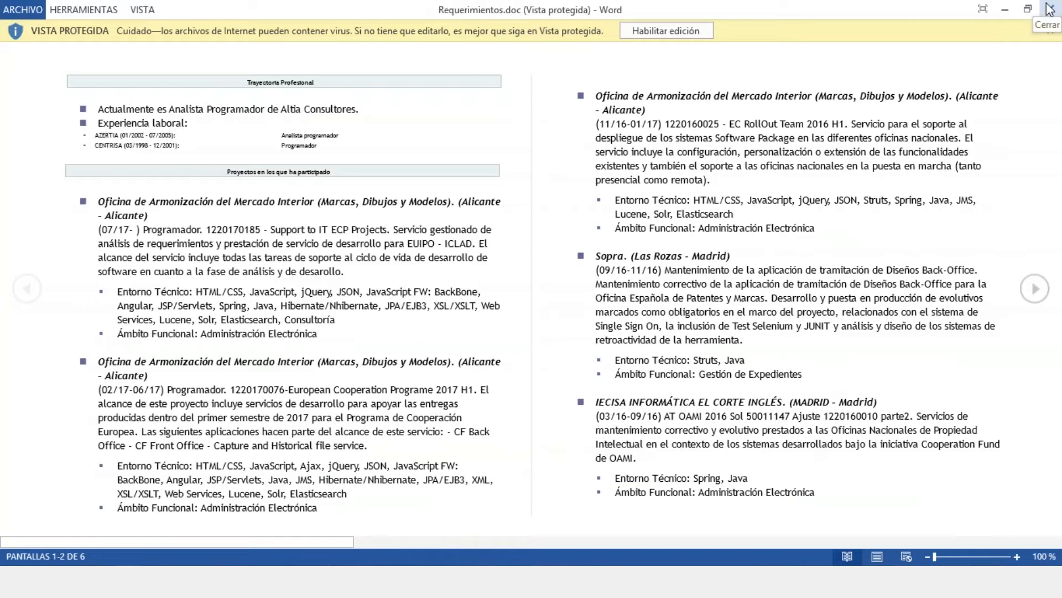
left_click(1049, 8)
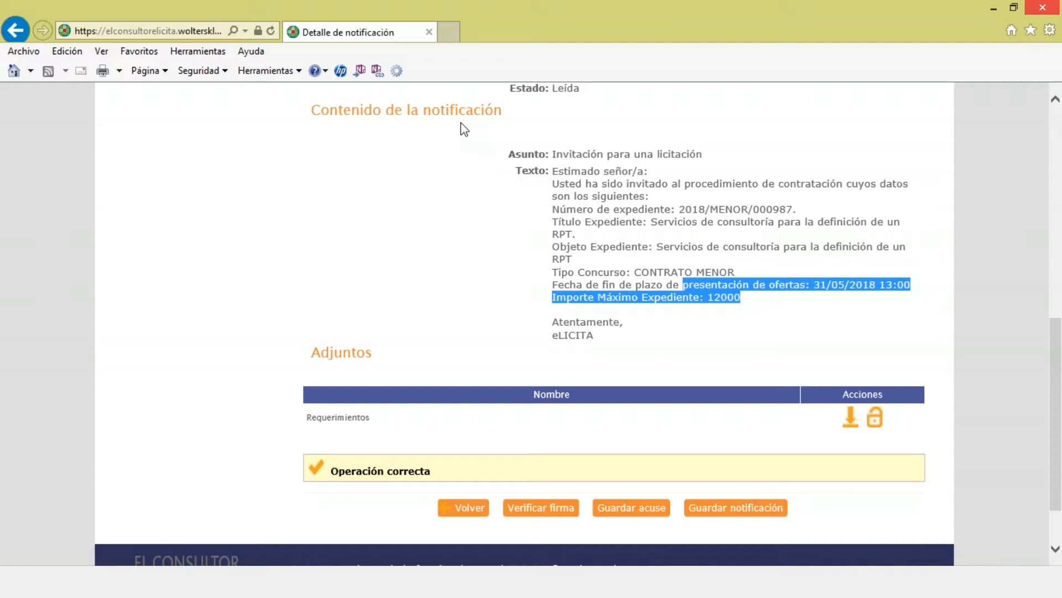
left_click(1054, 7)
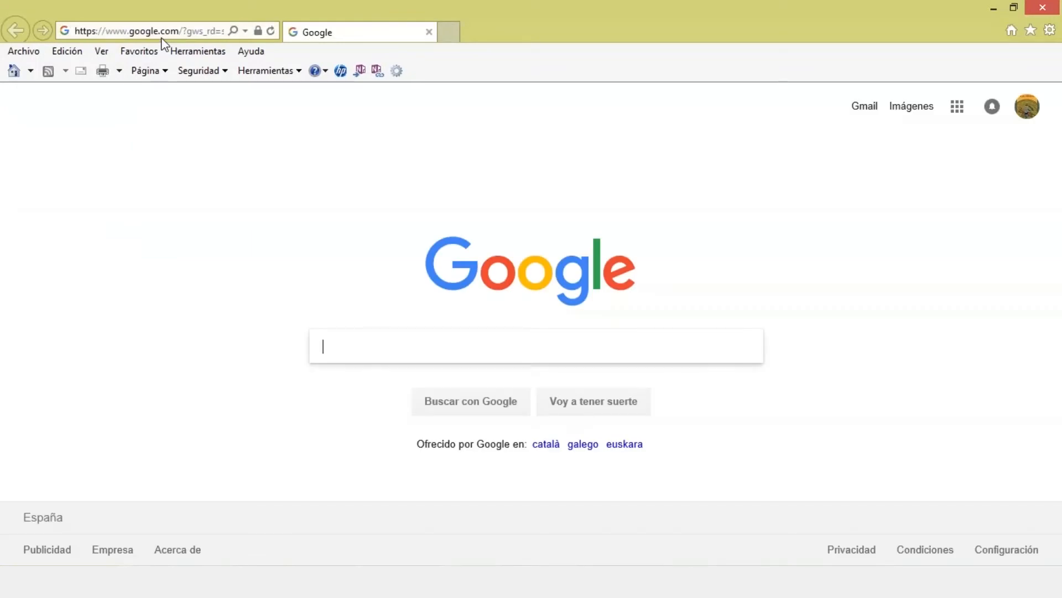
Step: Load the eLicita notification site from the suggested address in Internet Explorer
left_click(163, 32)
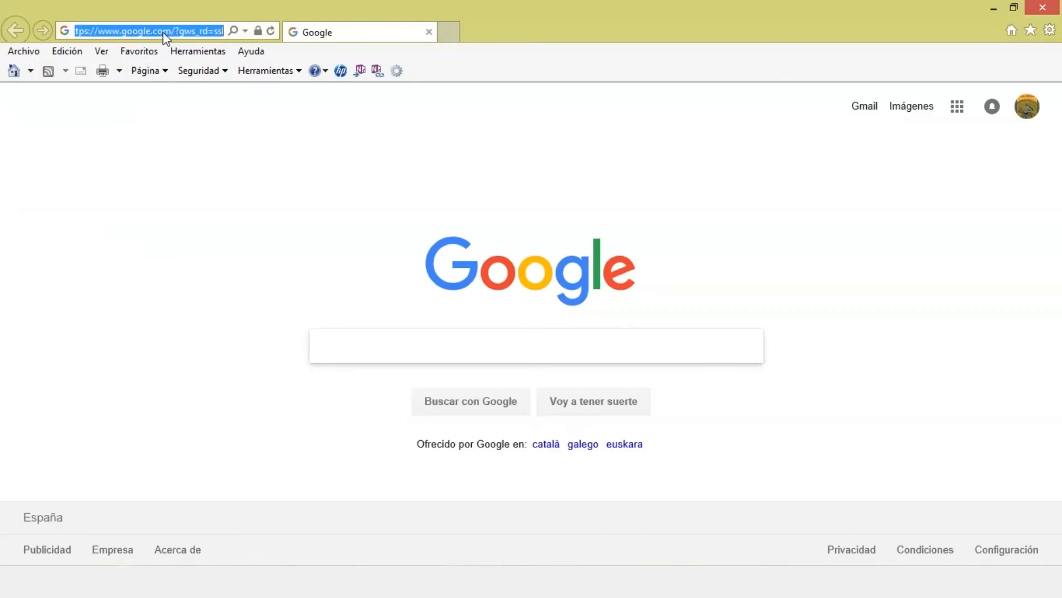
type("el")
key("Down")
key("Return")
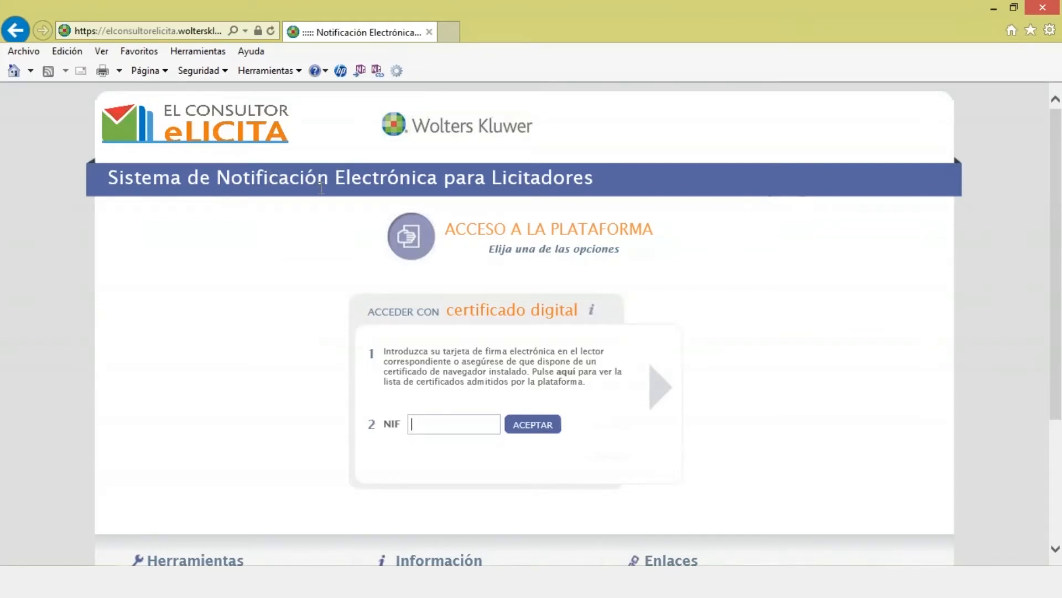
Step: Change SNE to SLE in the address to open the Licitación Electrónica tender portal
left_click(219, 34)
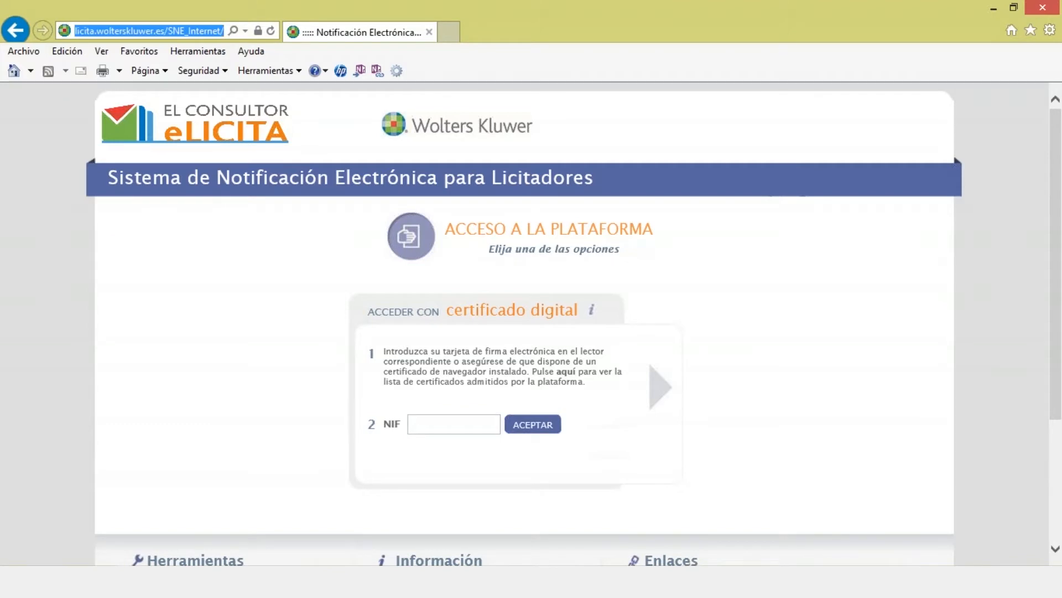
left_click(217, 31)
left_click(180, 30)
key("BackSpace")
type("L")
key("Return")
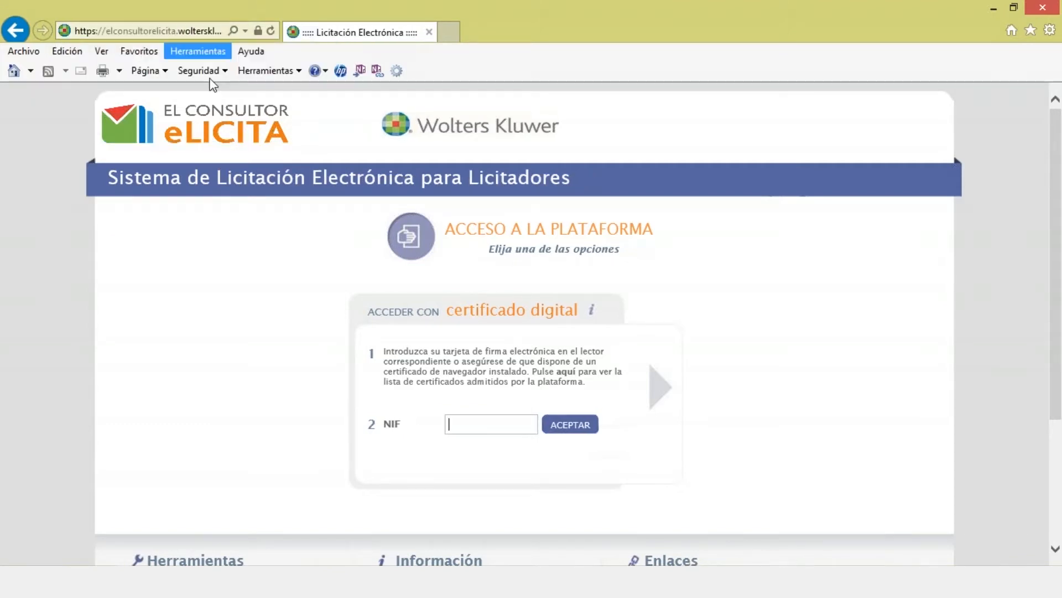
Step: Sign in with the bidder's NIF and a chosen login certificate
left_click_drag(217, 177, 547, 184)
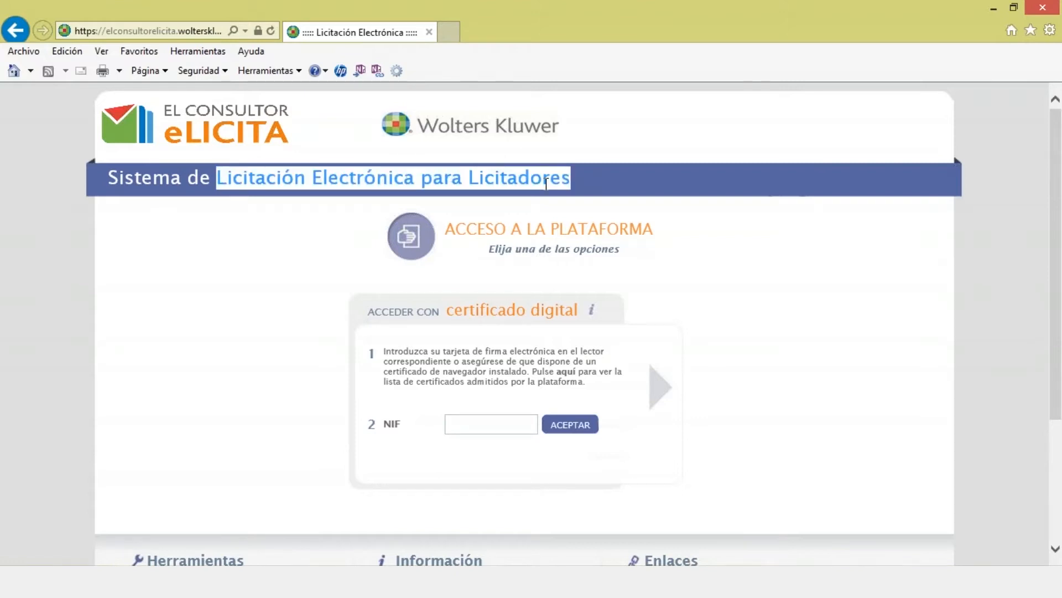
left_click(496, 427)
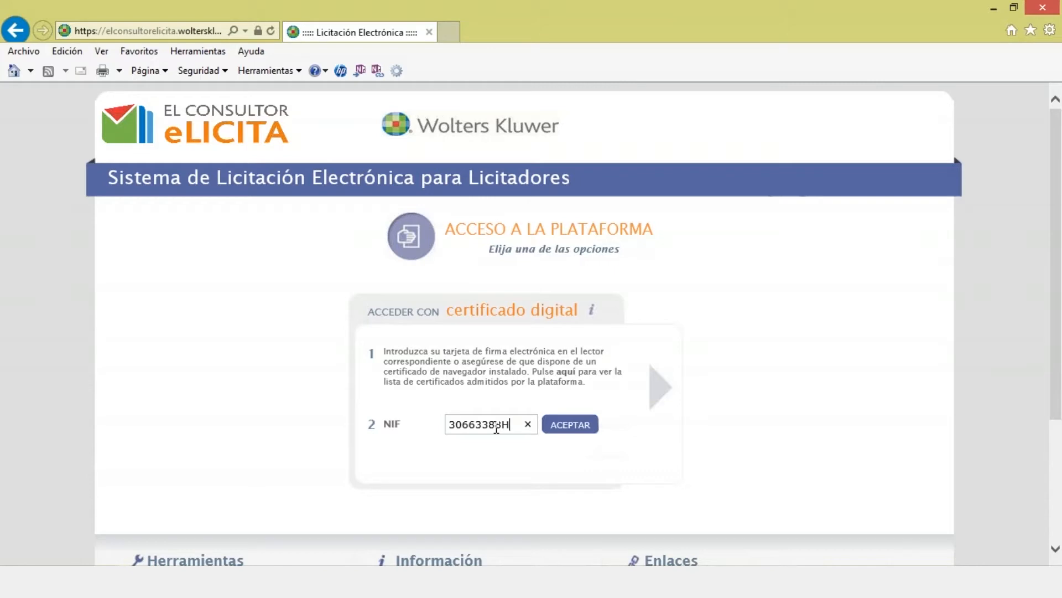
left_click(562, 427)
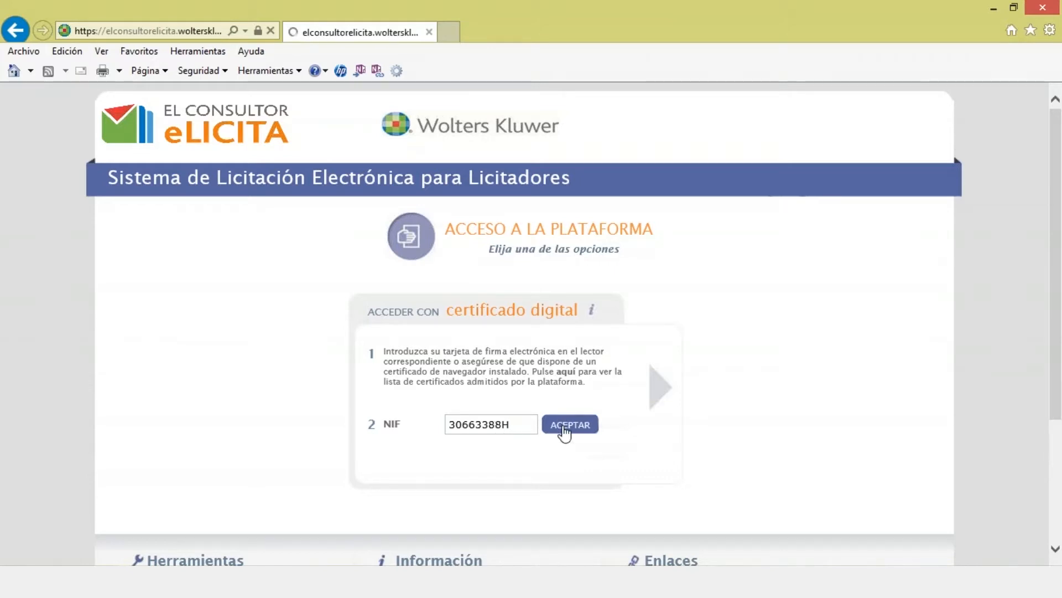
left_click(669, 457)
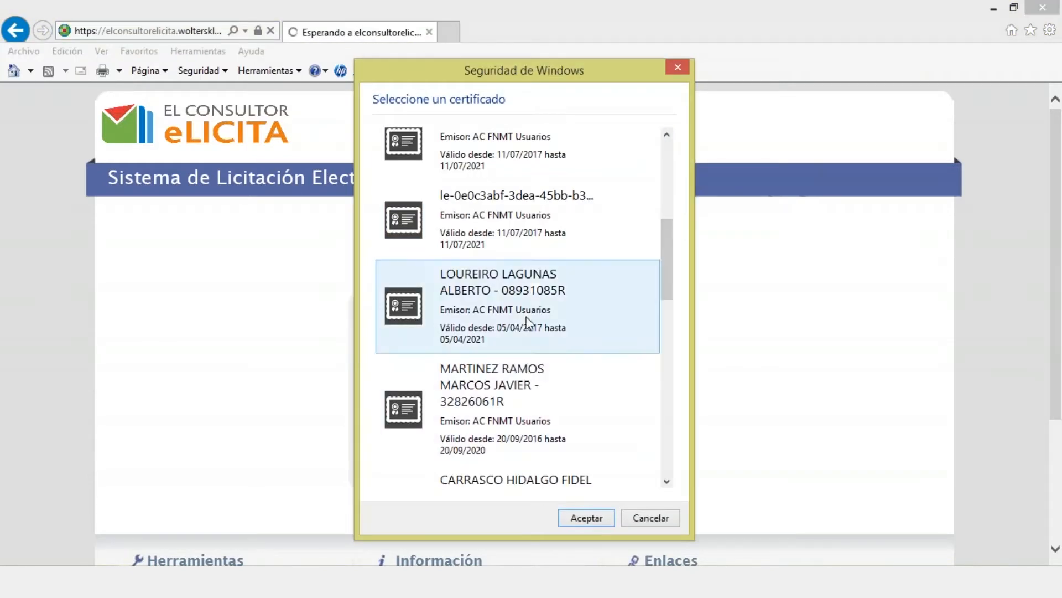
left_click(523, 249)
left_click(585, 517)
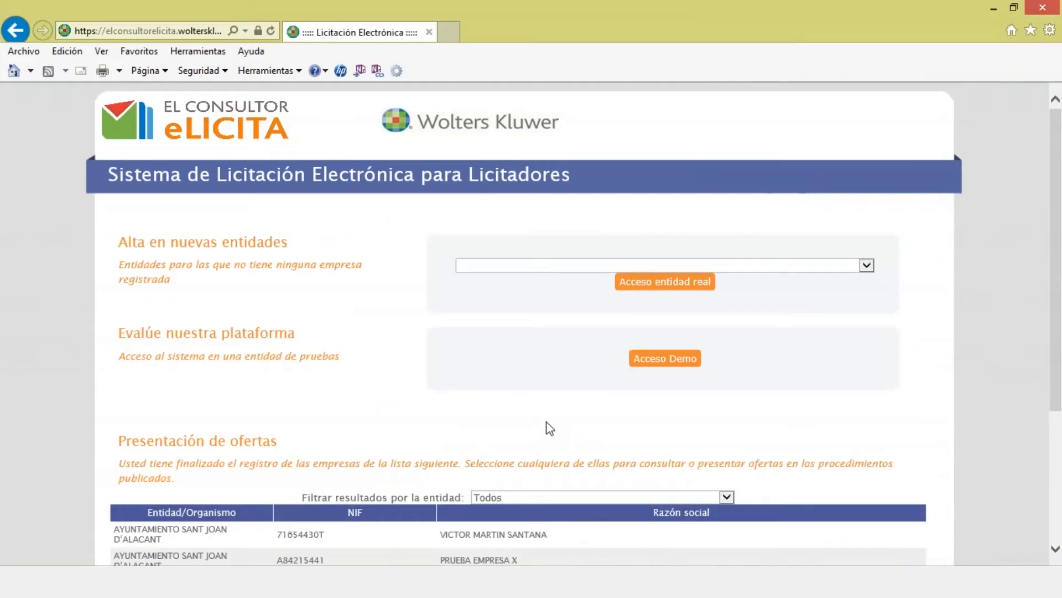
Step: Enter the offer area as a registered entity, pick the company, and let Java run once
scroll(550, 428, "down", 1)
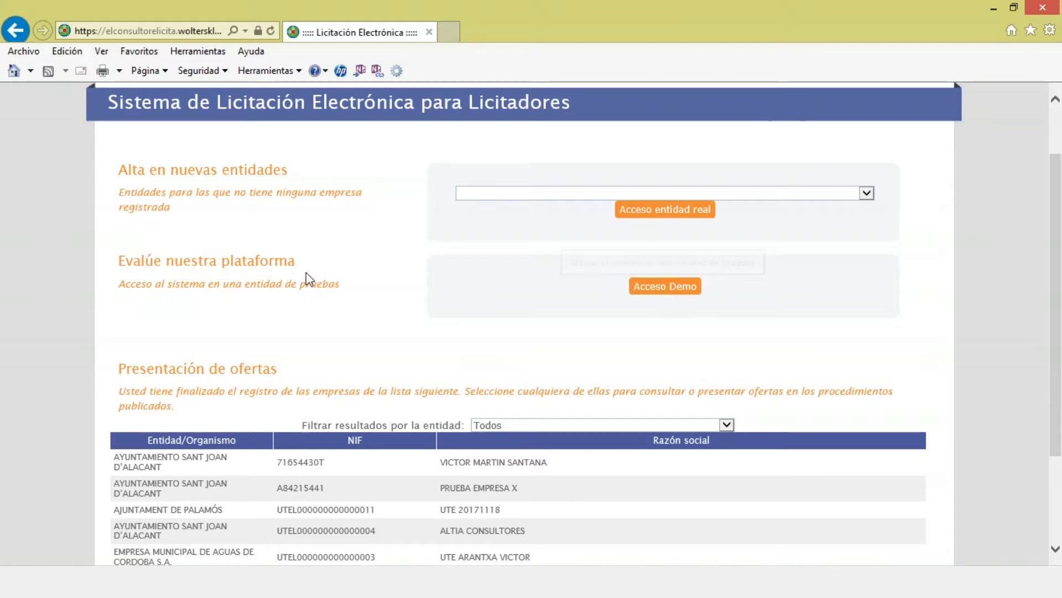
left_click(653, 297)
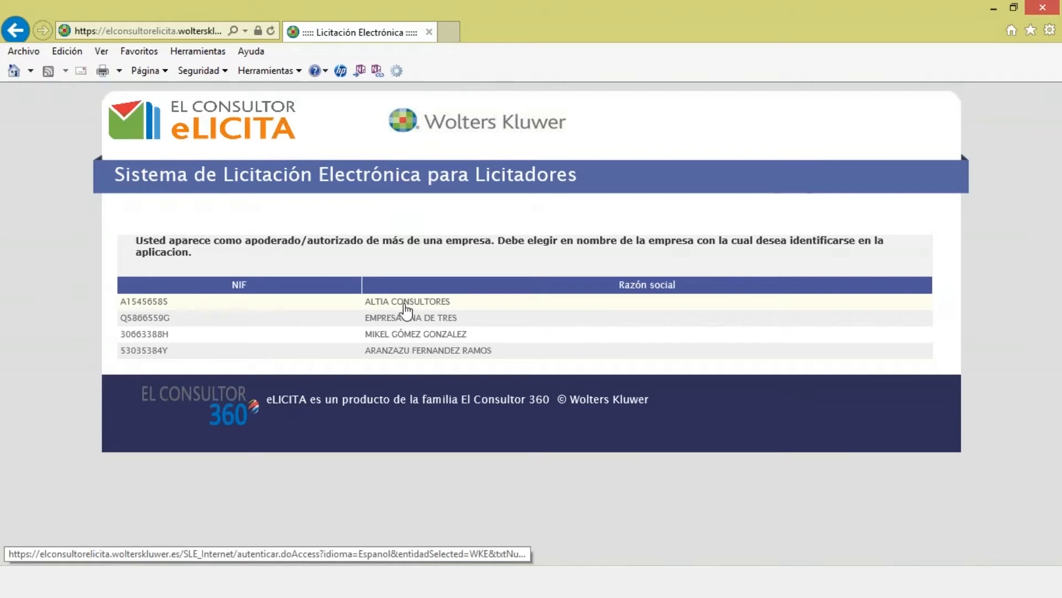
left_click(402, 339)
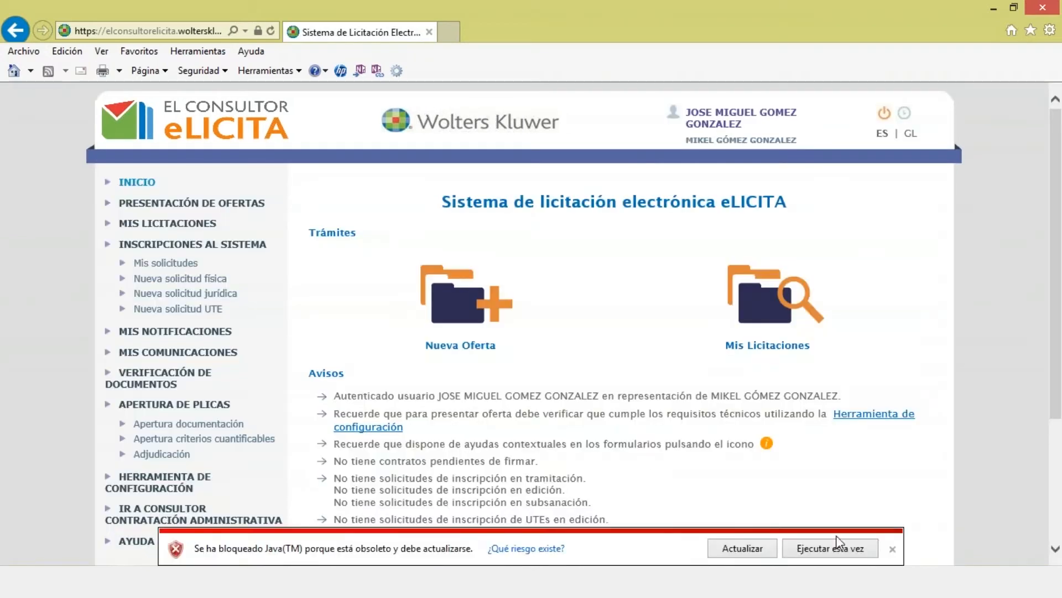
left_click(848, 550)
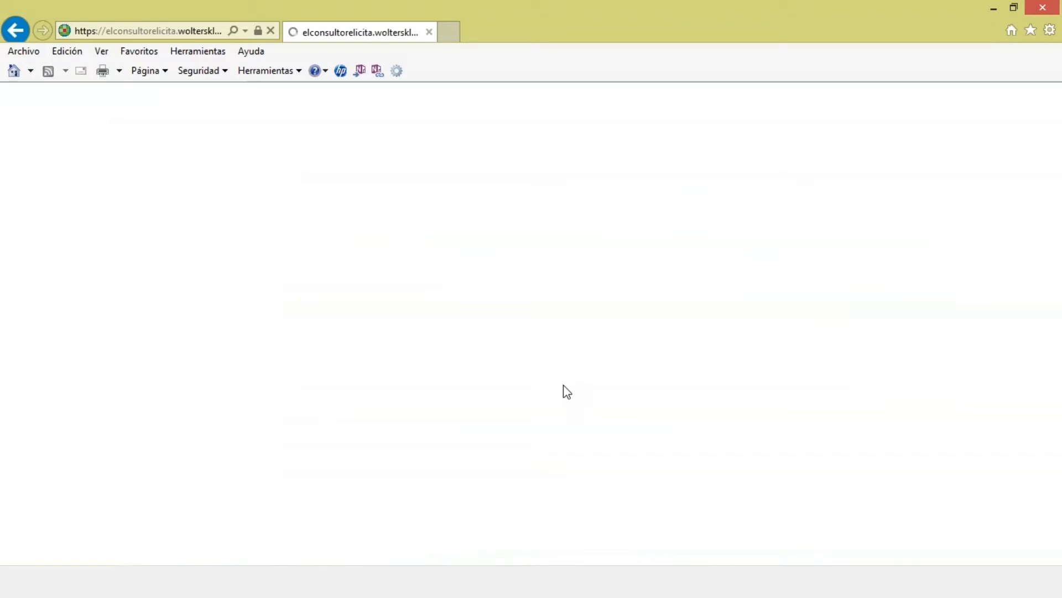
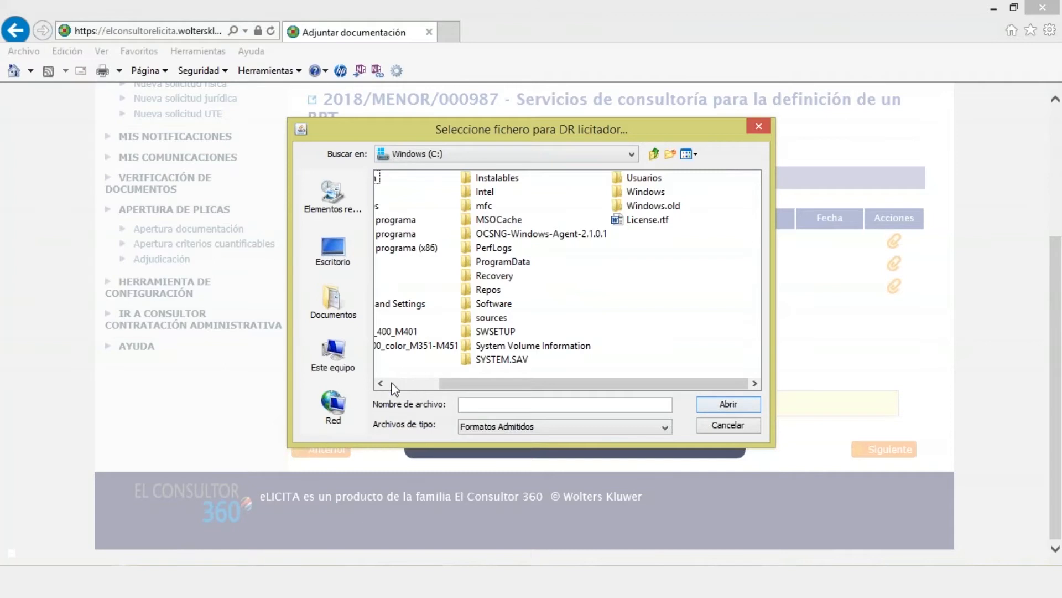
Step: From AAAA > Borrame > eLICITA_Mercurio, attach DR_Prohibicion.pdf to DR licitador and Oferta_Tecnica.doc to the offer
double_click(400, 192)
double_click(399, 192)
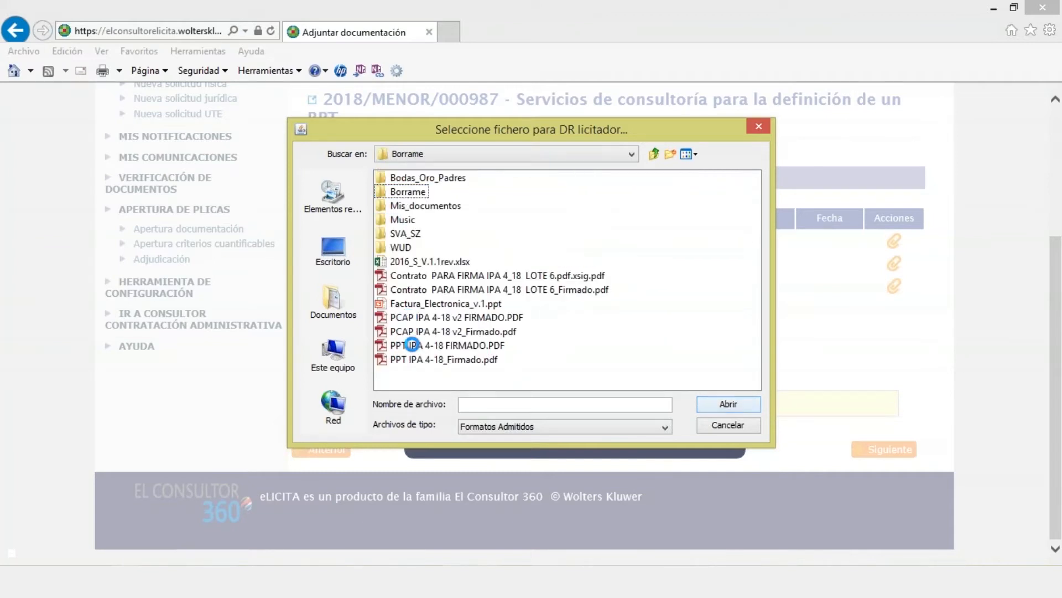
left_click(420, 359)
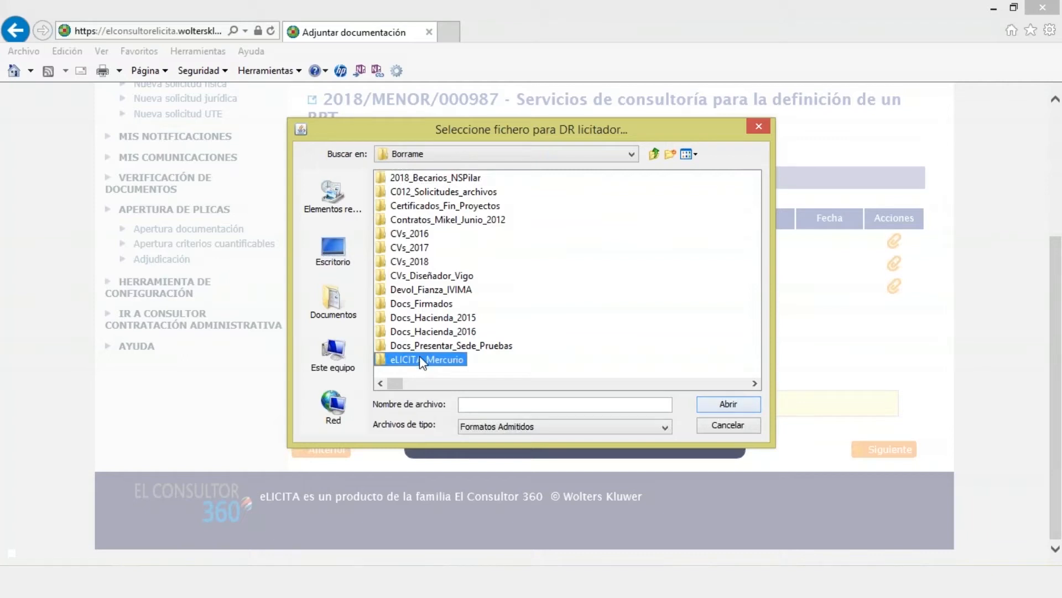
double_click(380, 361)
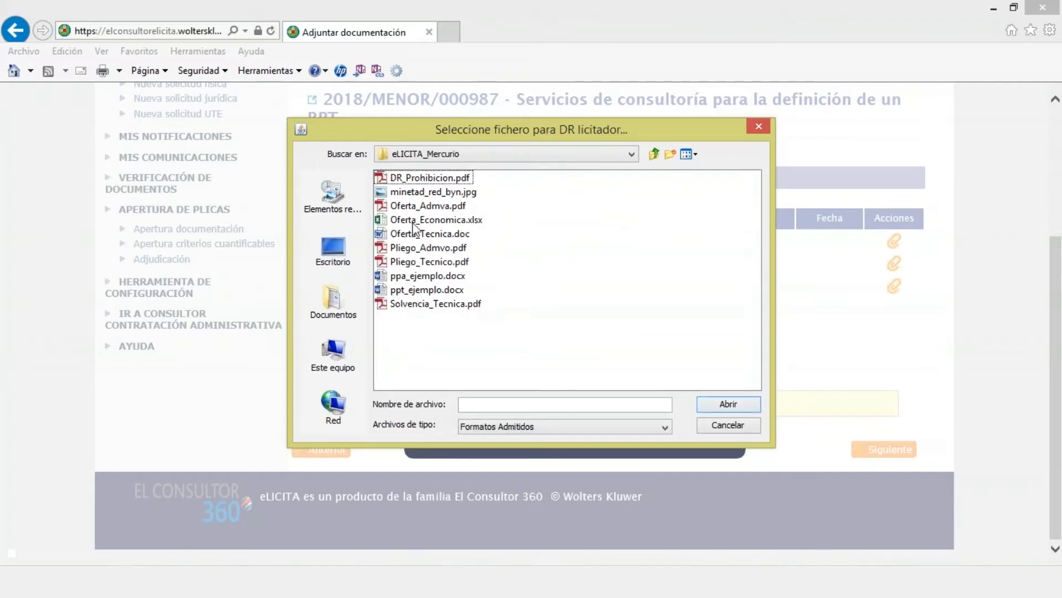
double_click(416, 178)
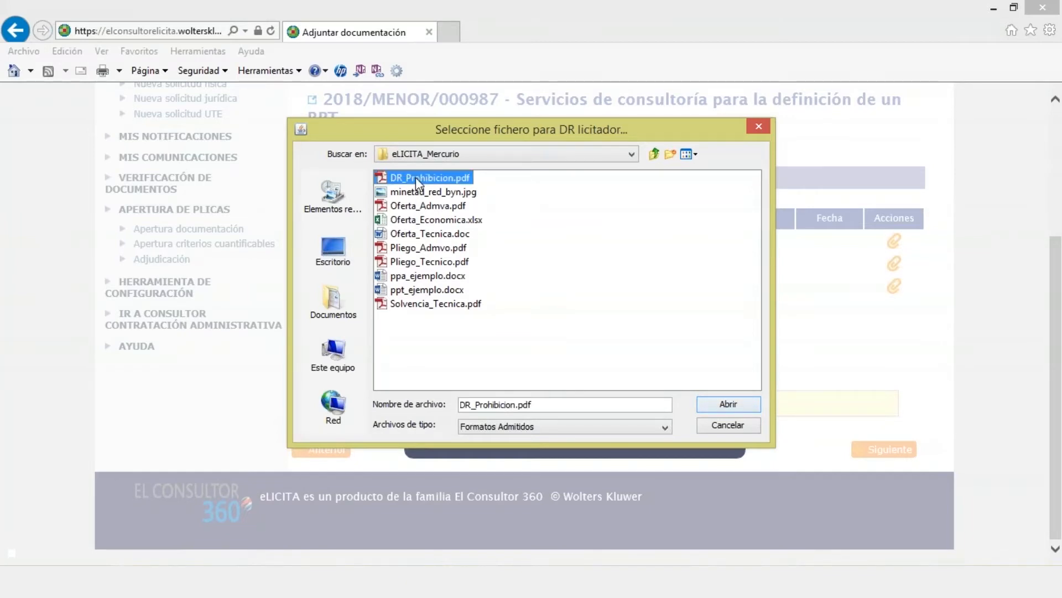
left_click(892, 270)
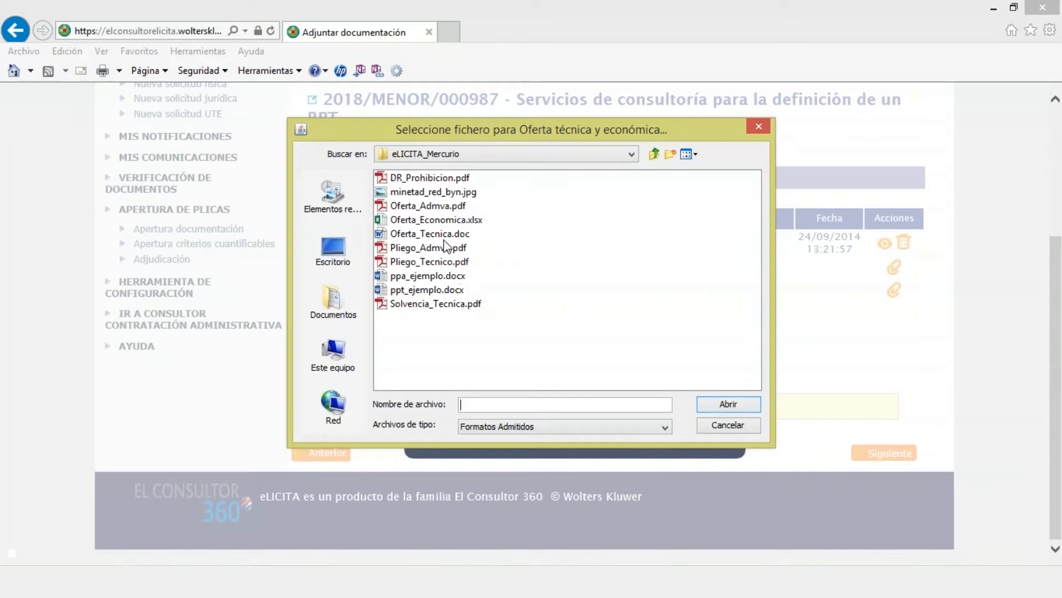
double_click(445, 235)
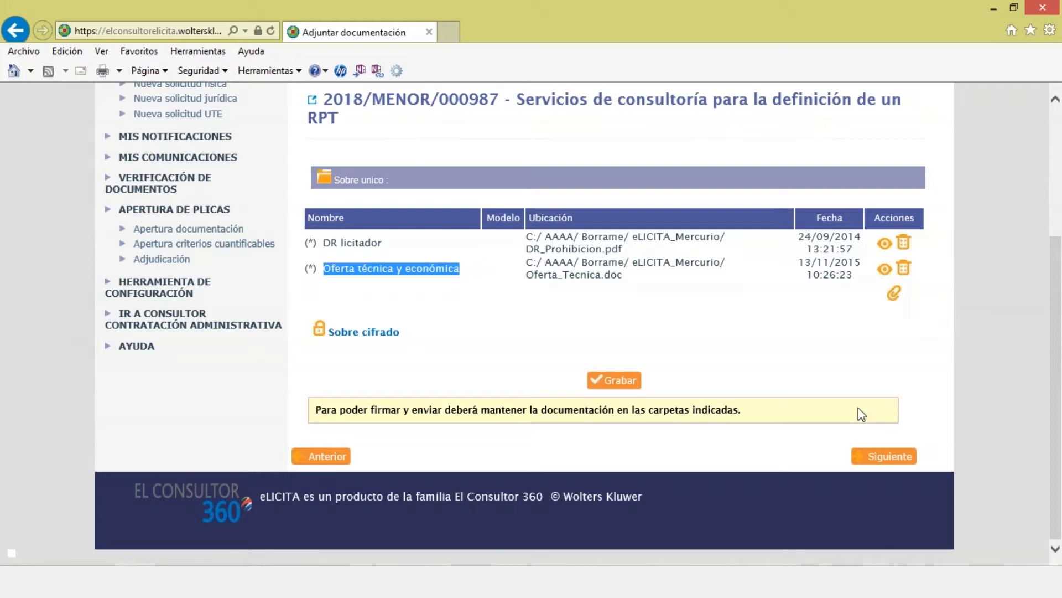
Step: Save the attachments, accept the Notificación electrónica conditions, and continue to Firma y envío de oferta
left_click(880, 456)
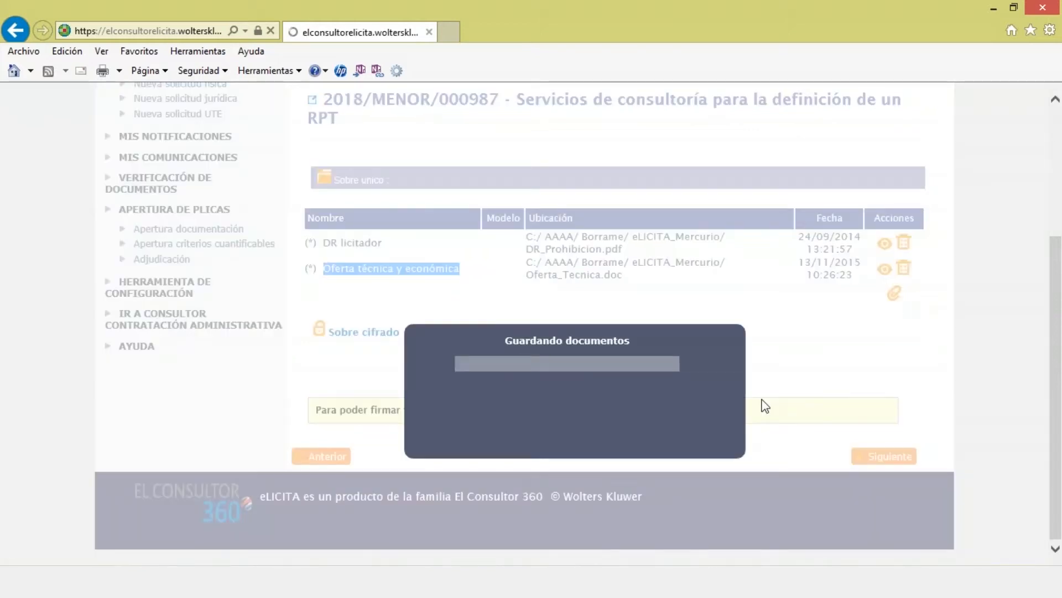
scroll(757, 399, "down", 2)
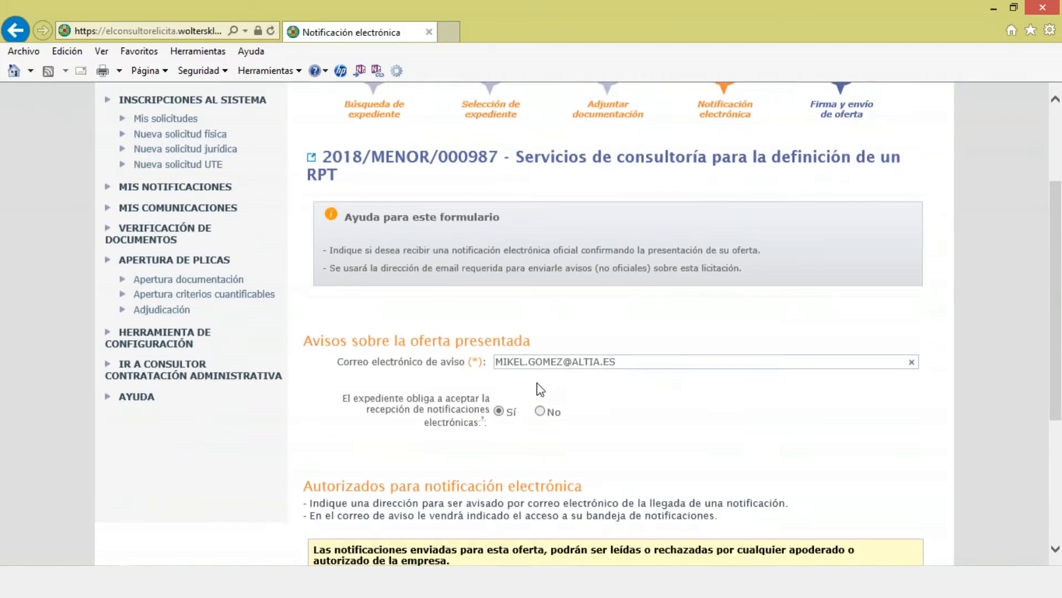
left_click_drag(337, 361, 468, 364)
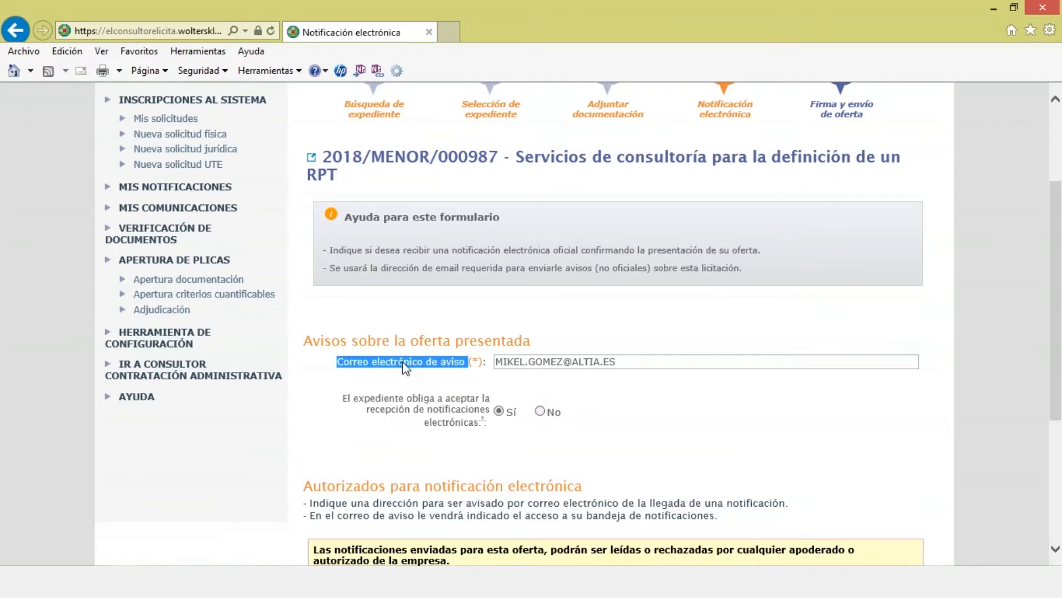
scroll(403, 362, "down", 4)
left_click(474, 363)
left_click(843, 452)
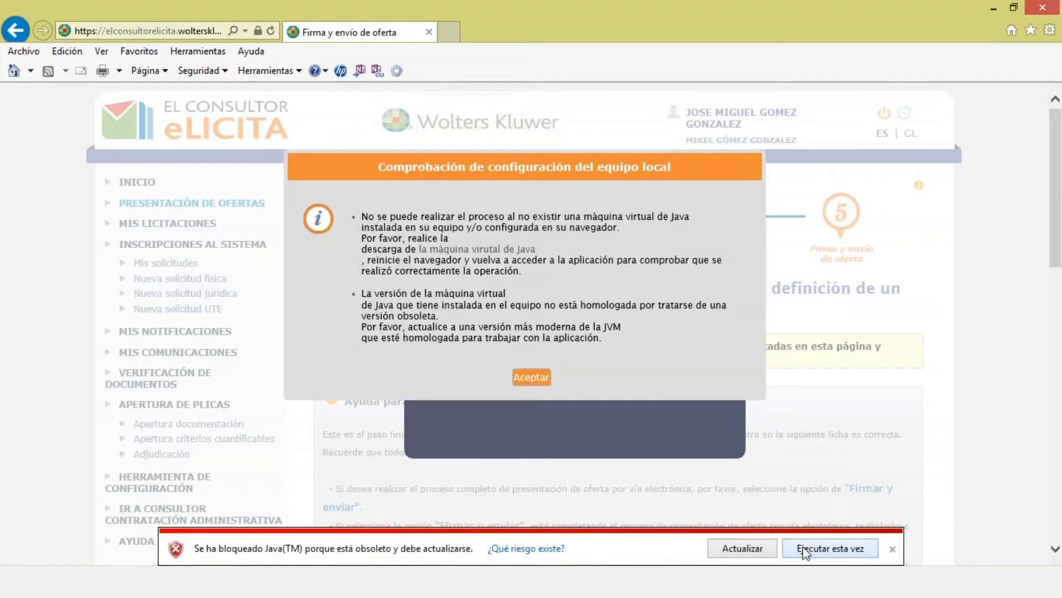
Step: Let Java run once, reload the signing page and continue past the security warning
left_click(830, 548)
left_click(603, 367)
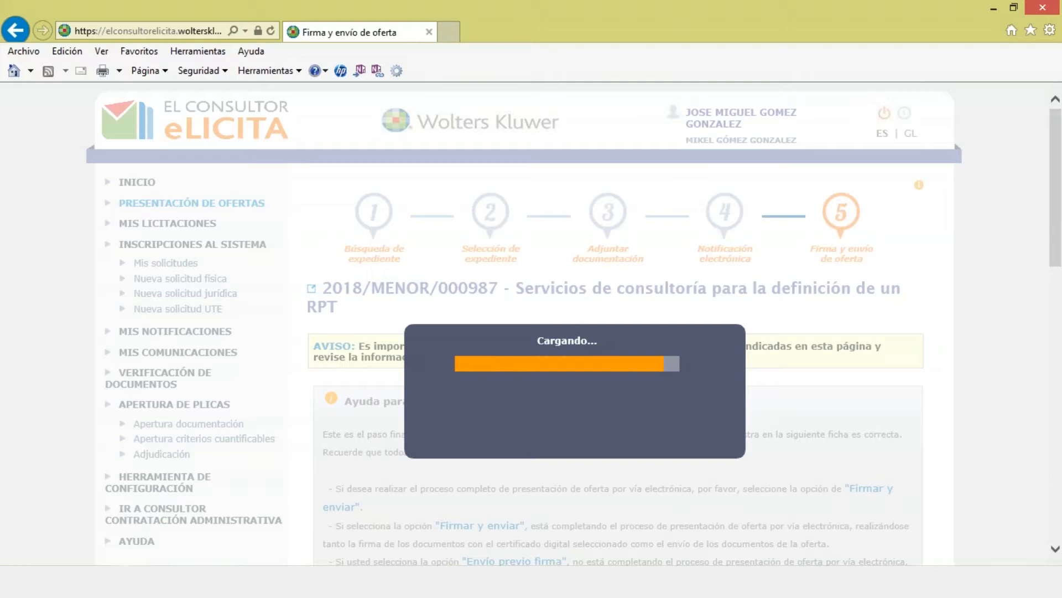
left_click(627, 338)
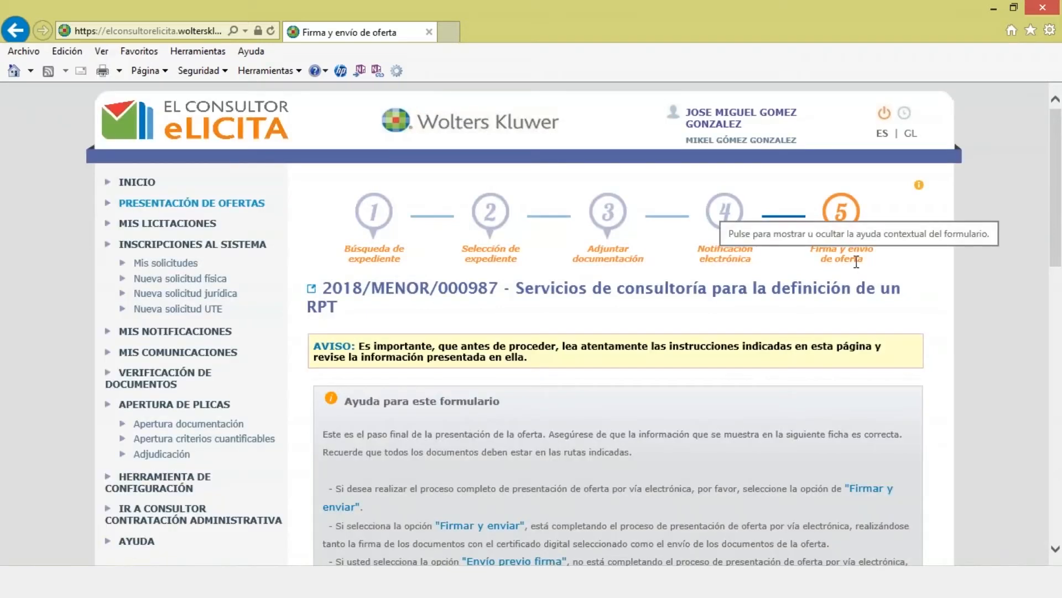
left_click_drag(1058, 265, 1057, 436)
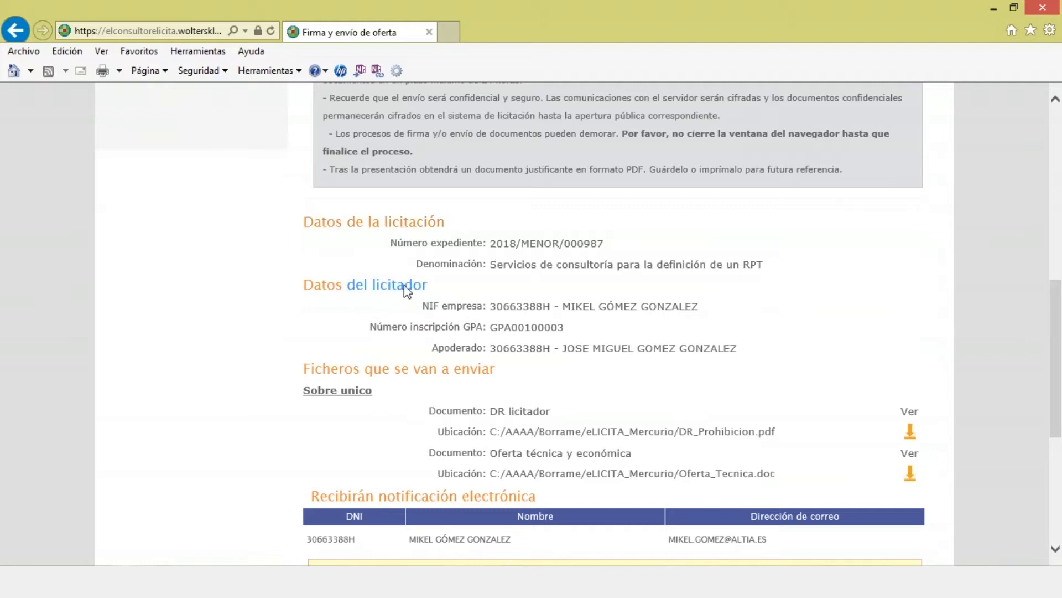
Step: Accept the legal terms and start 'Firmar y enviar' for the offer
left_click_drag(458, 305, 664, 308)
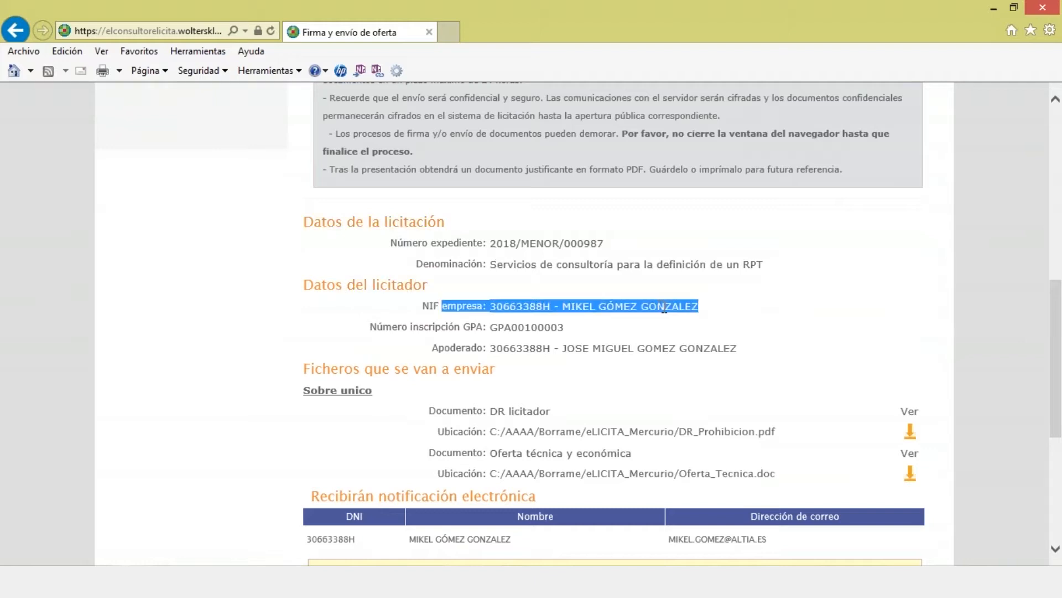
scroll(619, 324, "down", 3)
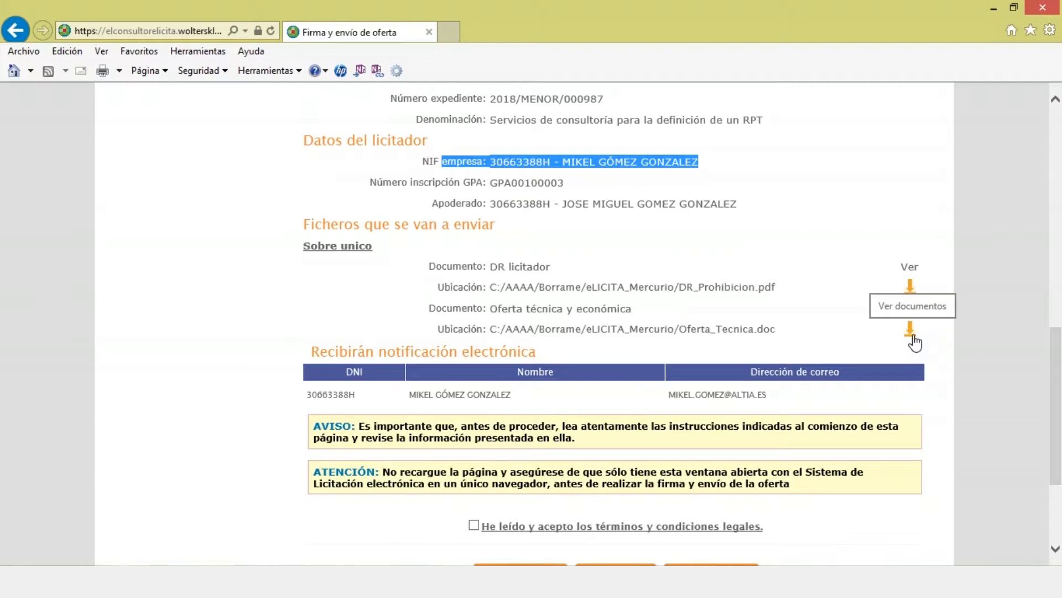
scroll(914, 343, "down", 2)
left_click(474, 453)
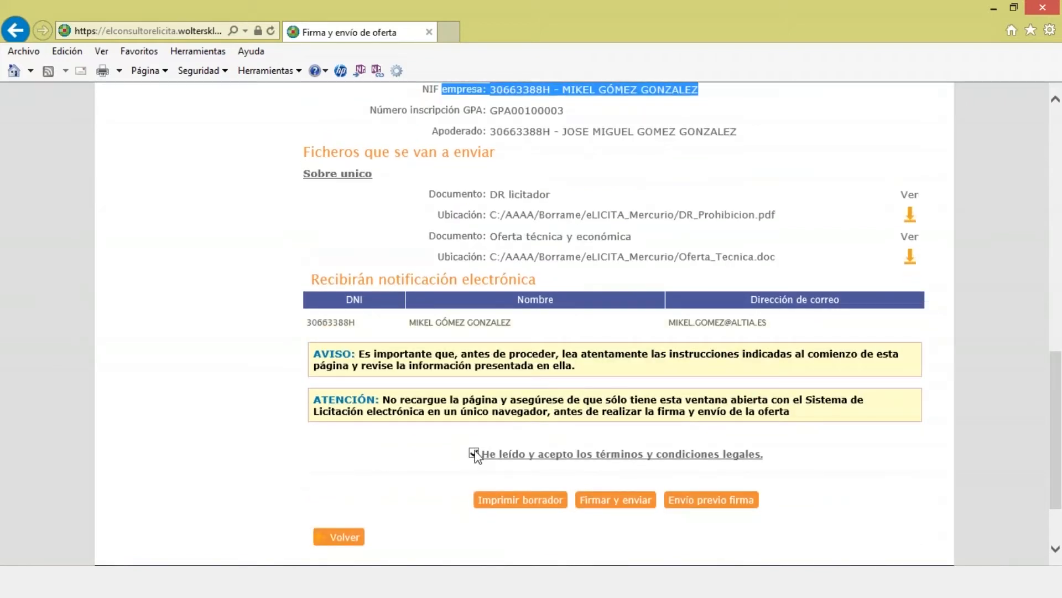
left_click(606, 506)
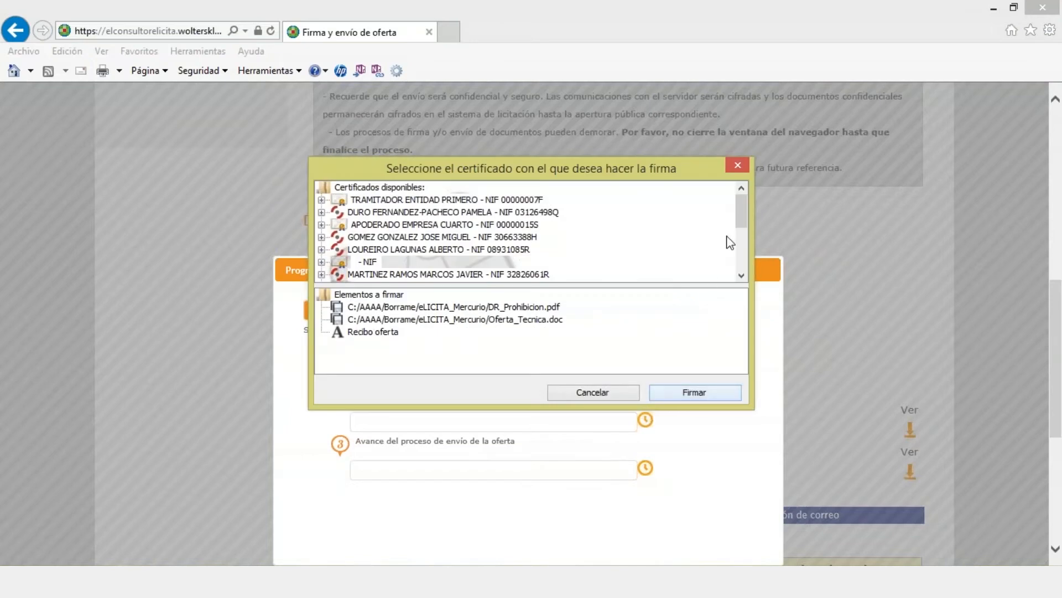
scroll(744, 218, "down", 1)
Step: Sign with the representative's certificate, then open the receipt Report_ReciboOfertas_WKE.pdf
left_click(506, 228)
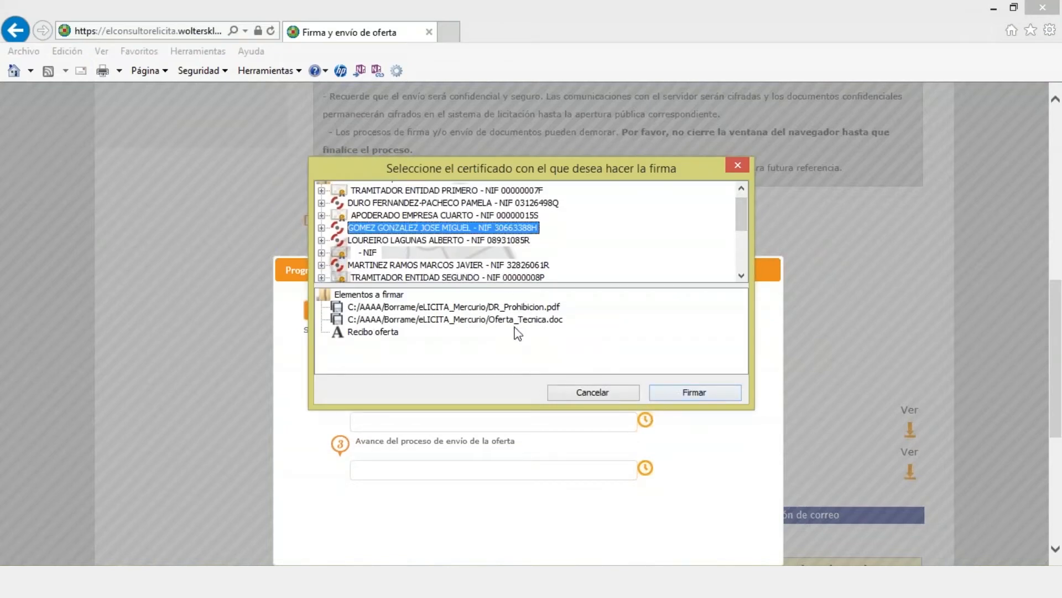
left_click(701, 396)
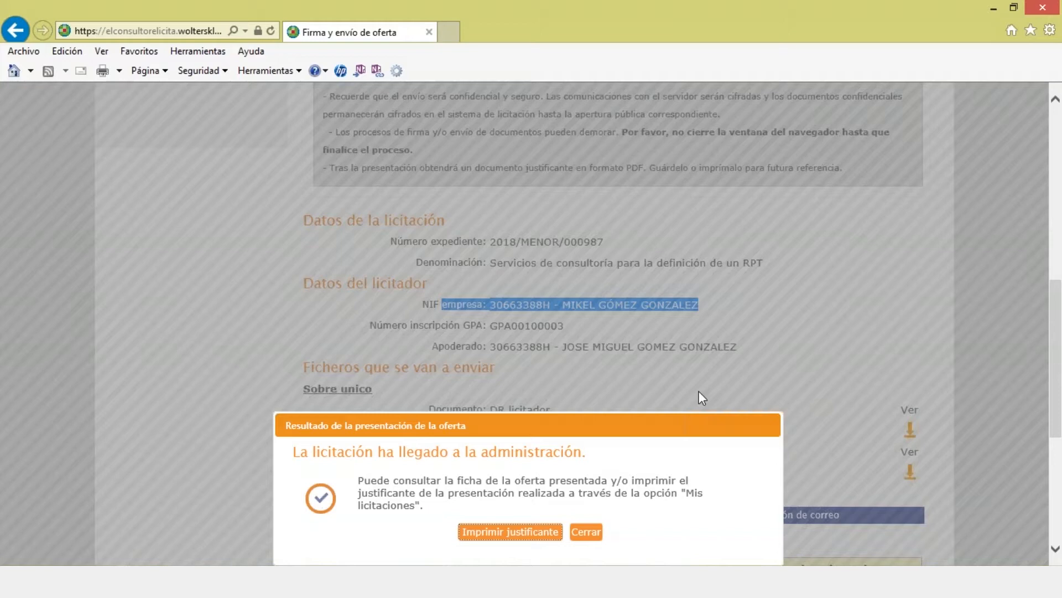
left_click(485, 532)
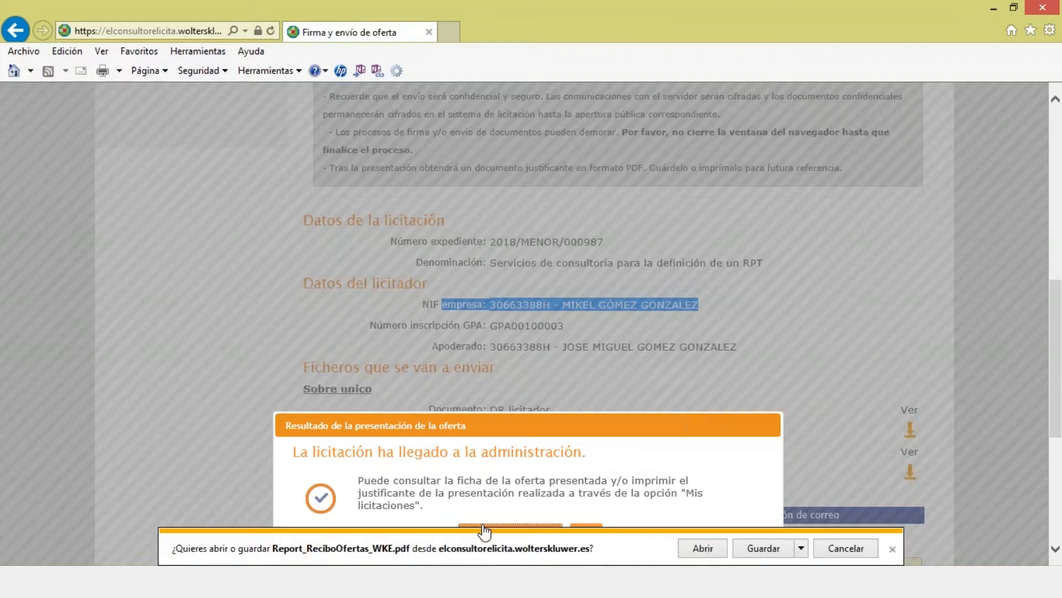
left_click(690, 550)
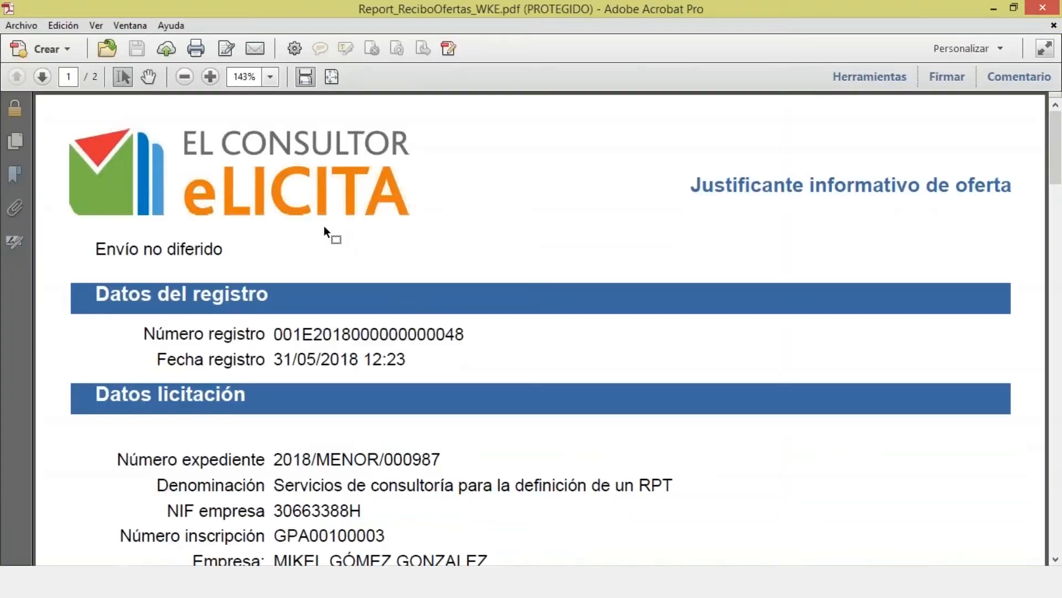
Step: Check the receipt's registration number and registration date 31/05/2018 12:23
scroll(324, 225, "down", 1)
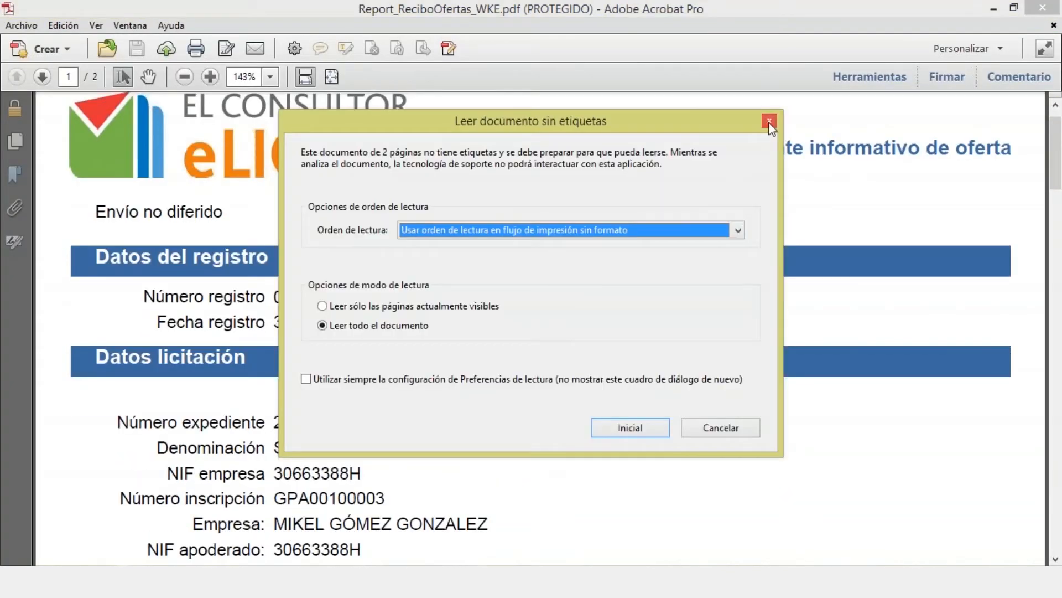
left_click(769, 121)
left_click_drag(145, 296, 418, 320)
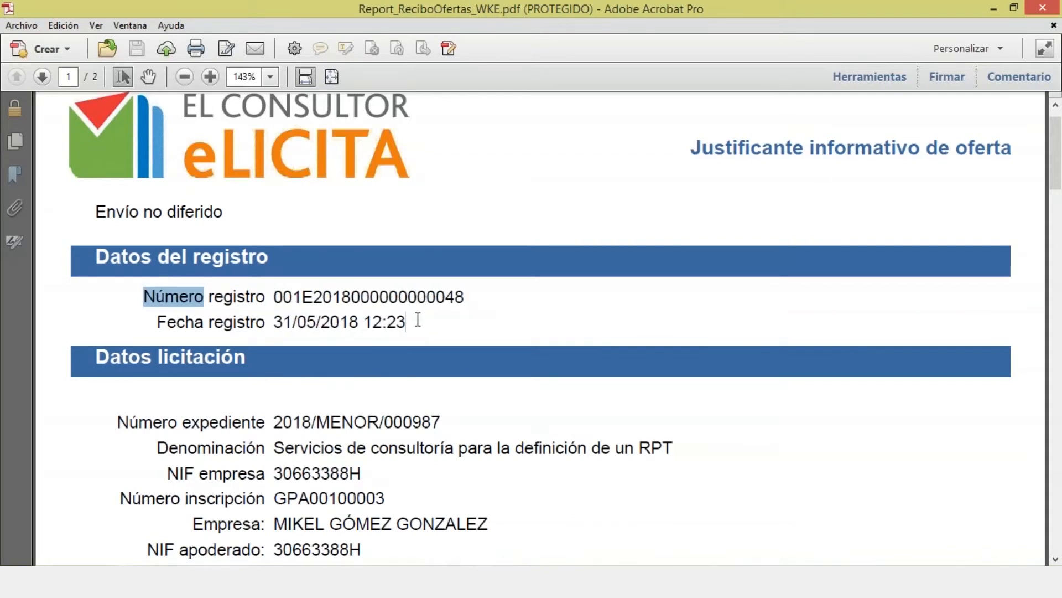
left_click(418, 319)
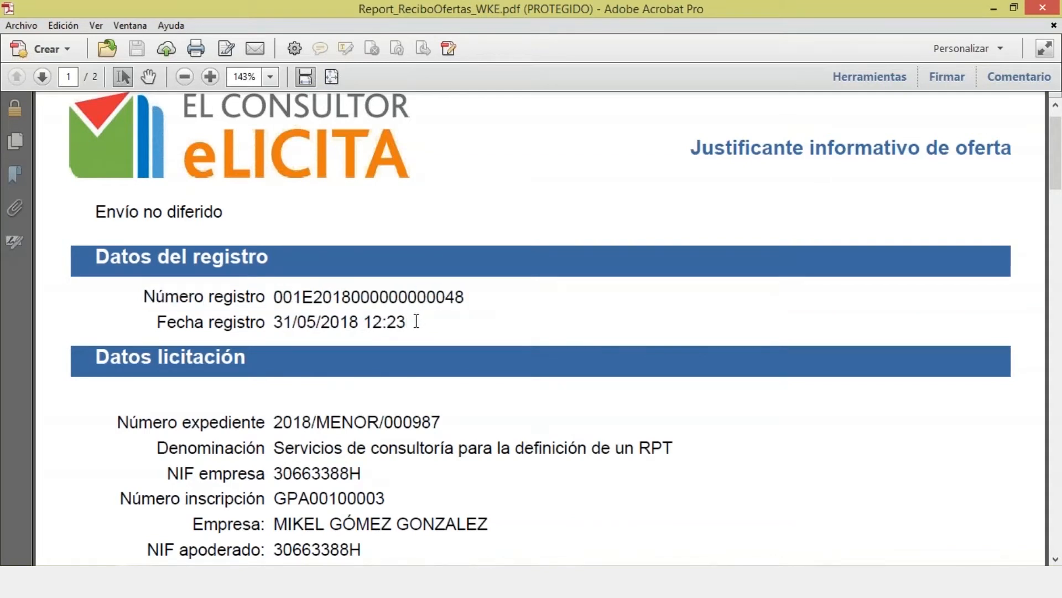
left_click_drag(275, 321, 396, 319)
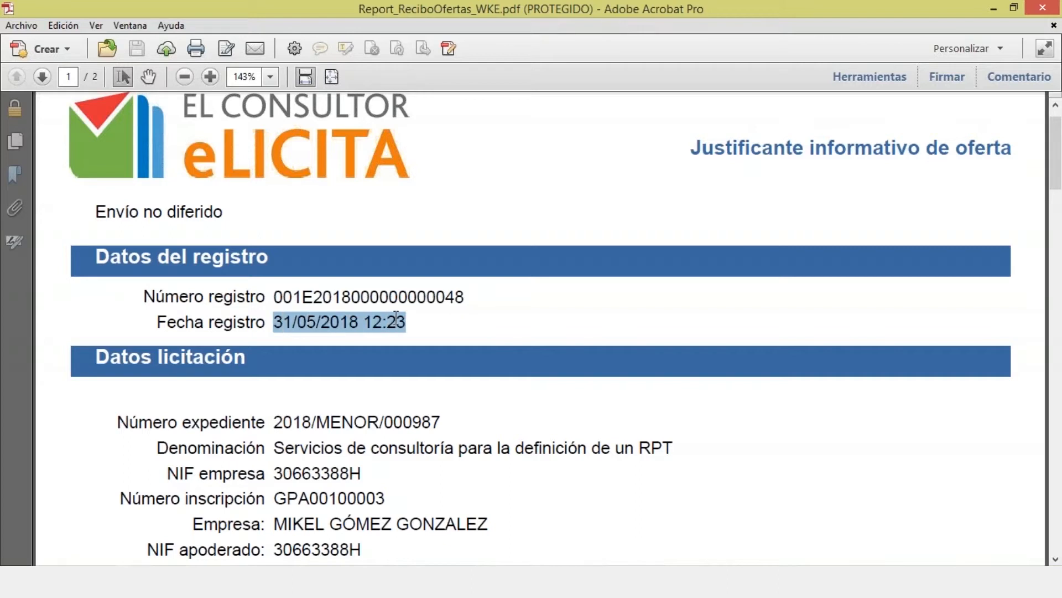
left_click_drag(282, 294, 465, 297)
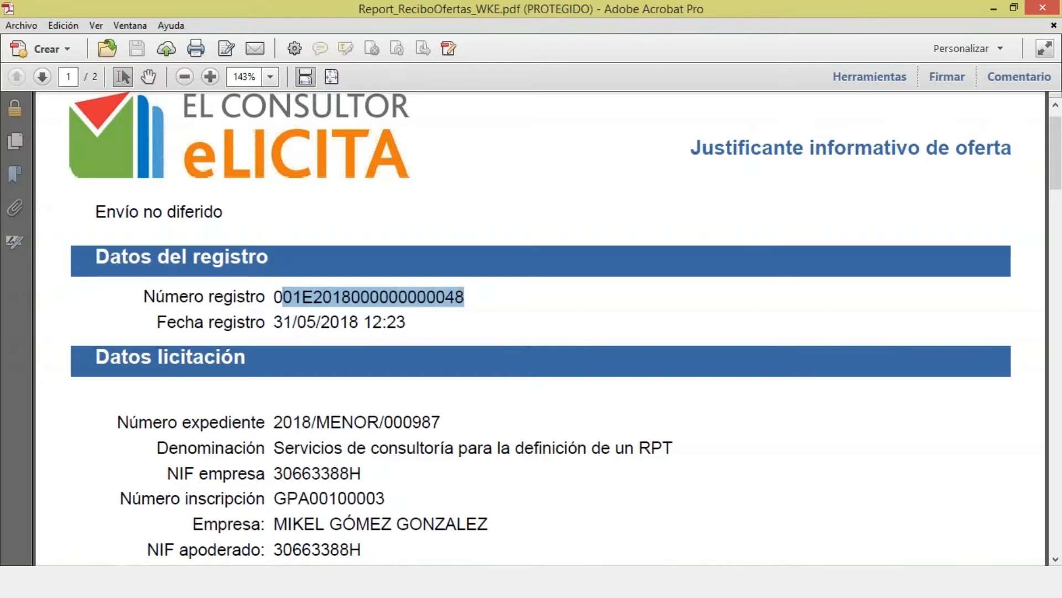
Step: Review the tender details and the list of sent documents on the receipt
scroll(463, 301, "down", 3)
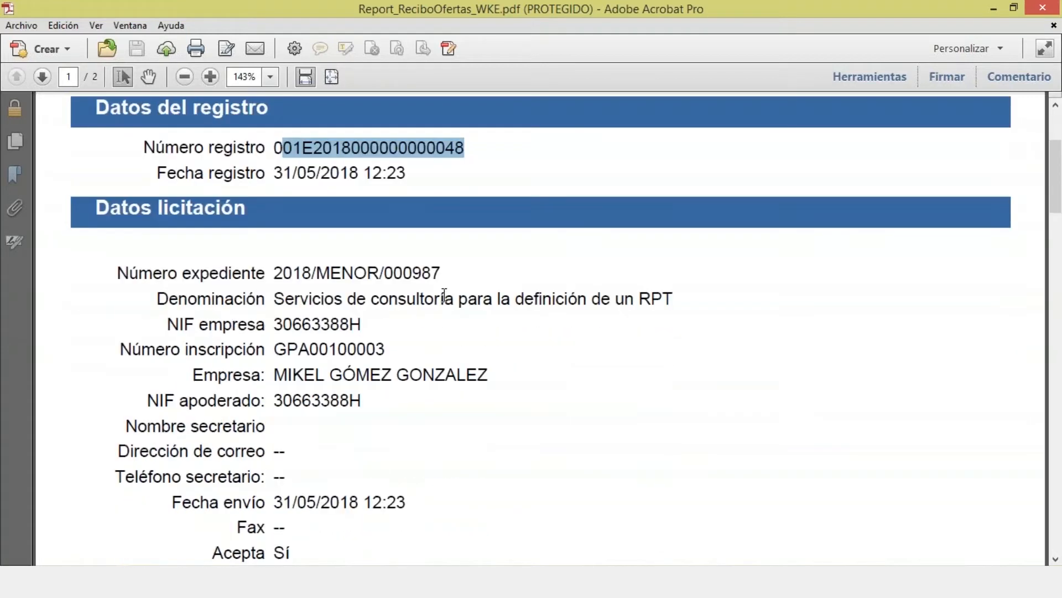
left_click_drag(281, 273, 403, 299)
left_click(402, 299)
scroll(393, 299, "down", 2)
left_click_drag(287, 300, 332, 302)
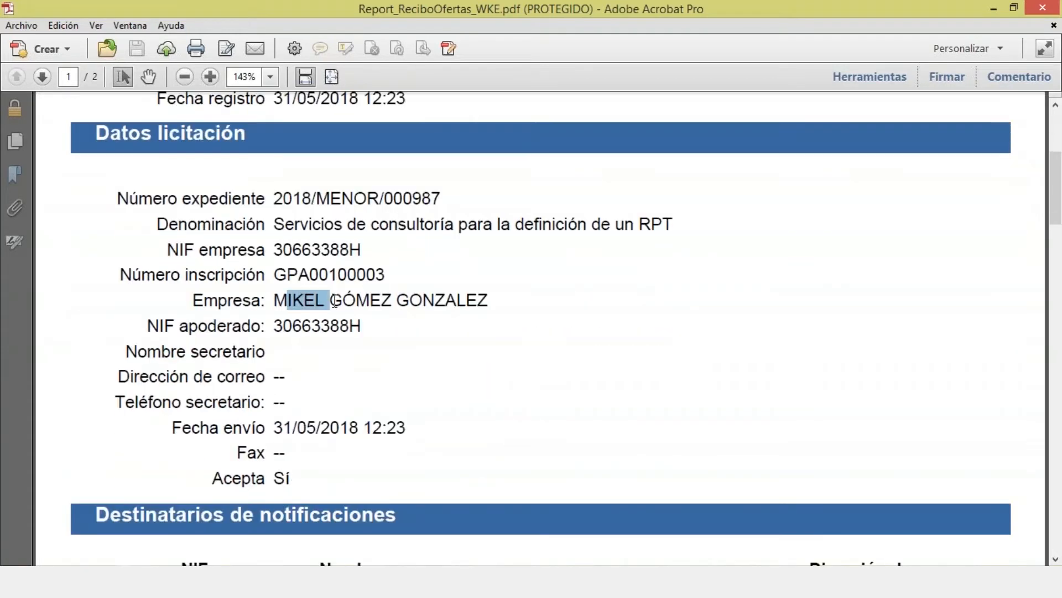
left_click_drag(278, 199, 381, 201)
scroll(364, 261, "down", 10)
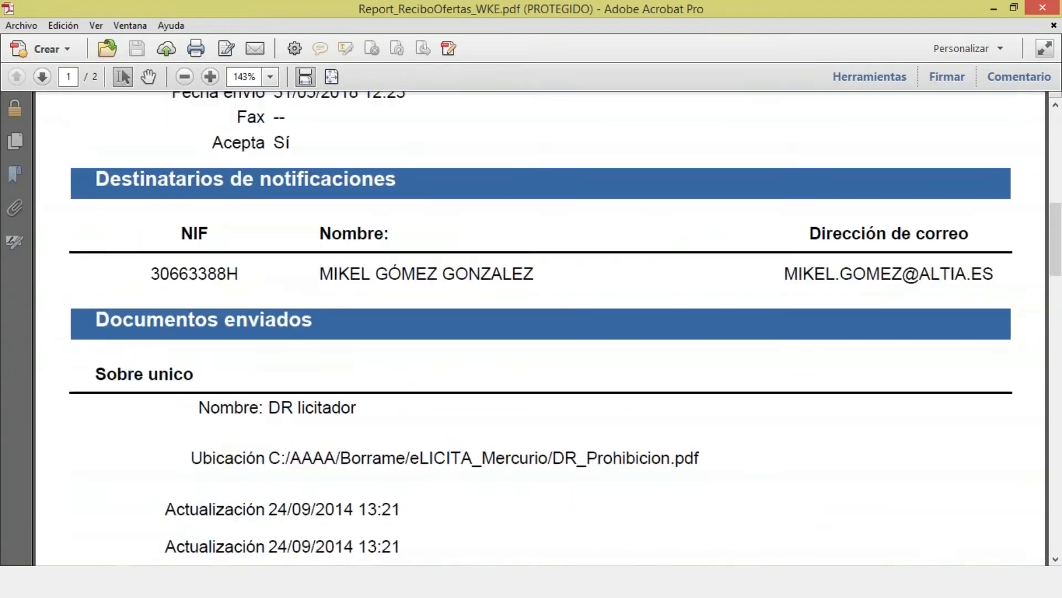
scroll(247, 232, "down", 2)
triple_click(233, 182)
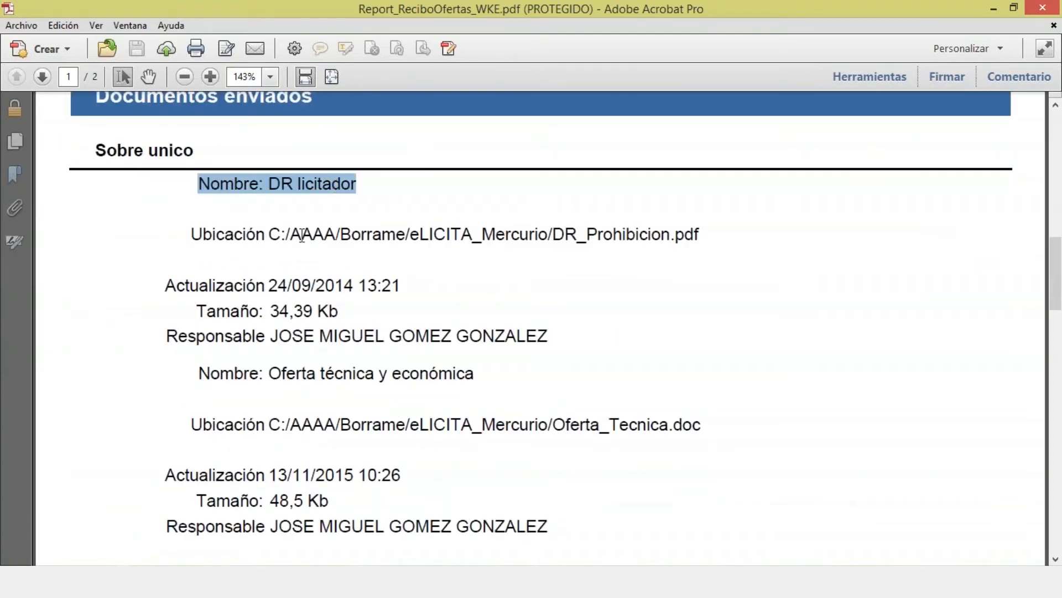
left_click_drag(233, 374, 316, 374)
scroll(316, 374, "down", 10)
scroll(274, 371, "down", 15)
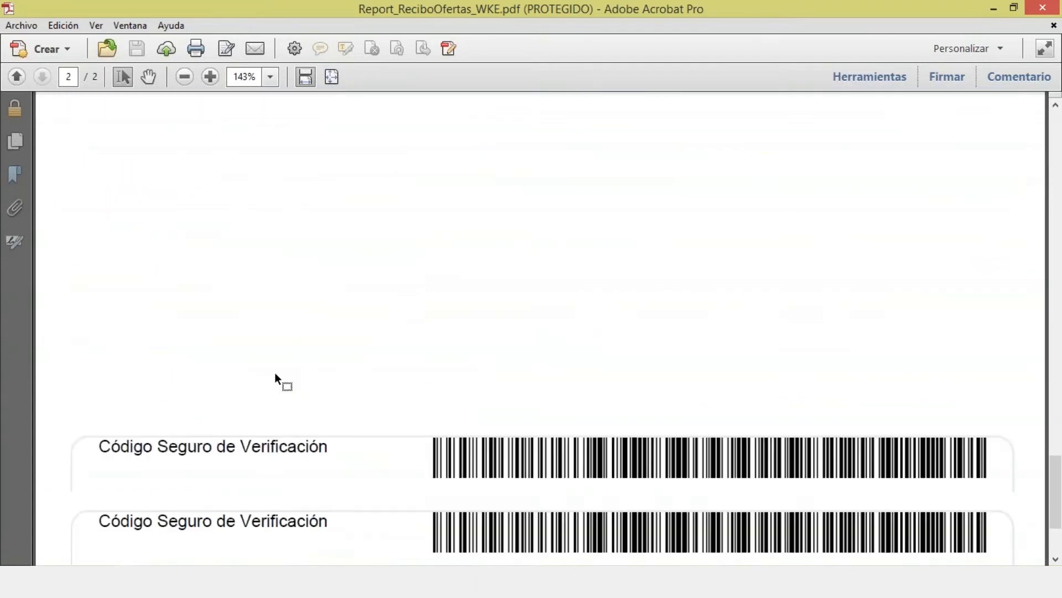
Step: Check the secure verification code, then close the receipt and the leftover browser window
triple_click(201, 297)
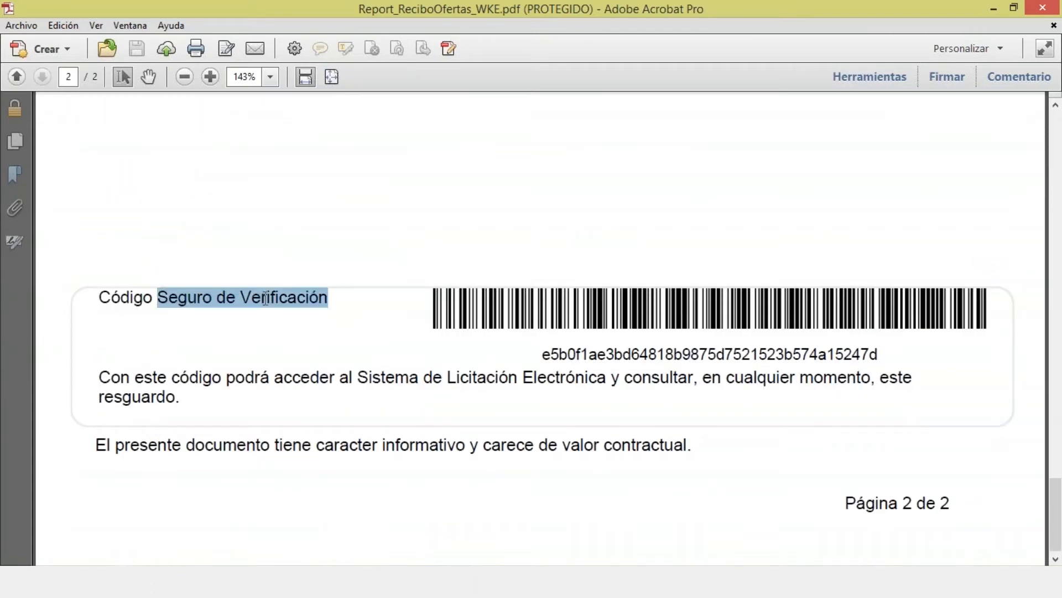
left_click_drag(540, 357, 837, 364)
left_click(824, 375)
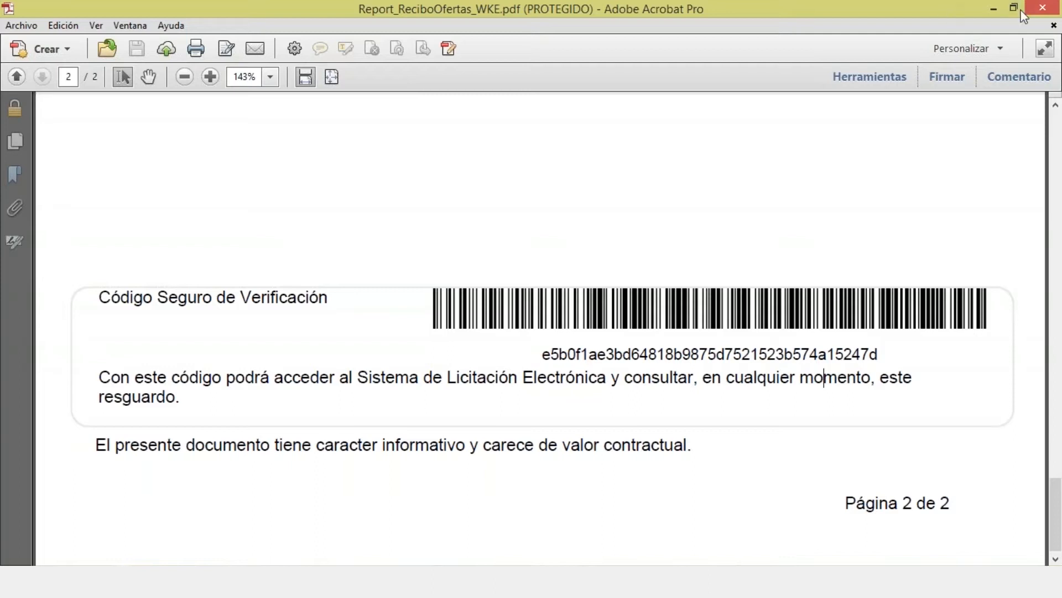
left_click(1039, 9)
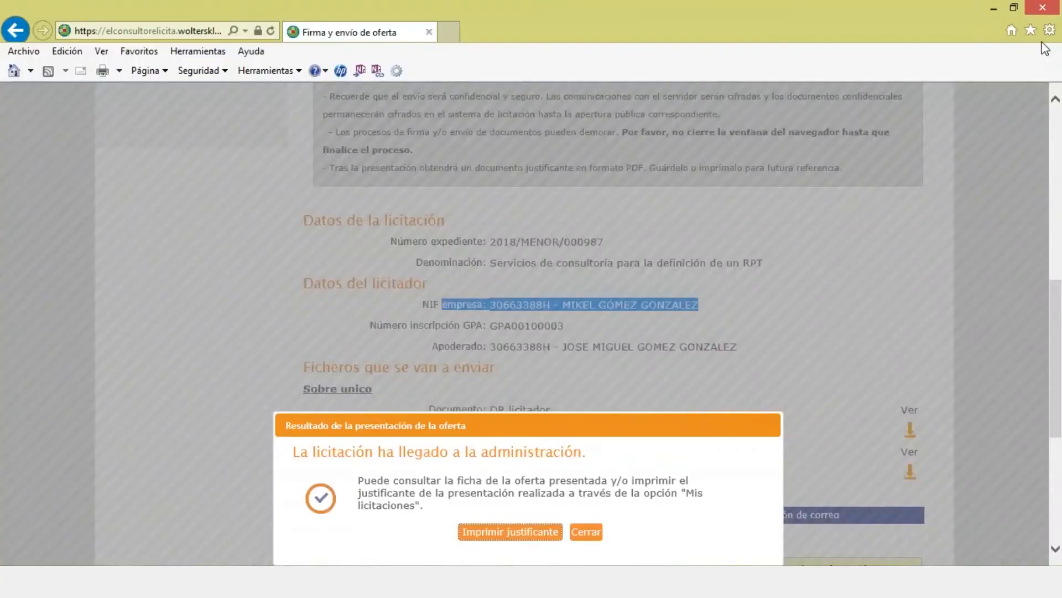
left_click(1043, 7)
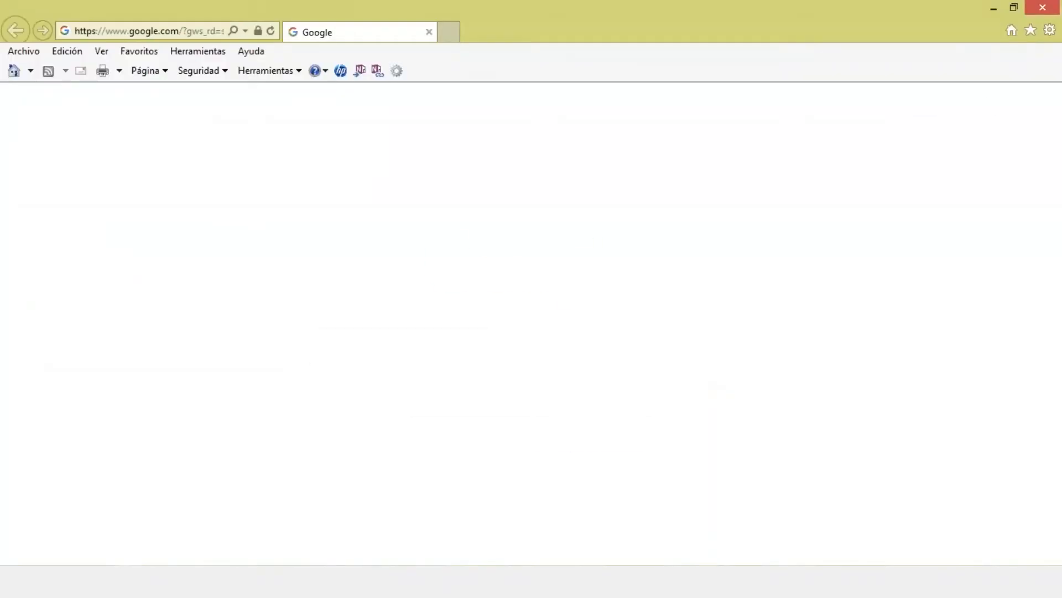
Step: Load the SLE_Intranet eLicita address from the suggestions for 'elconsultor'
left_click(187, 32)
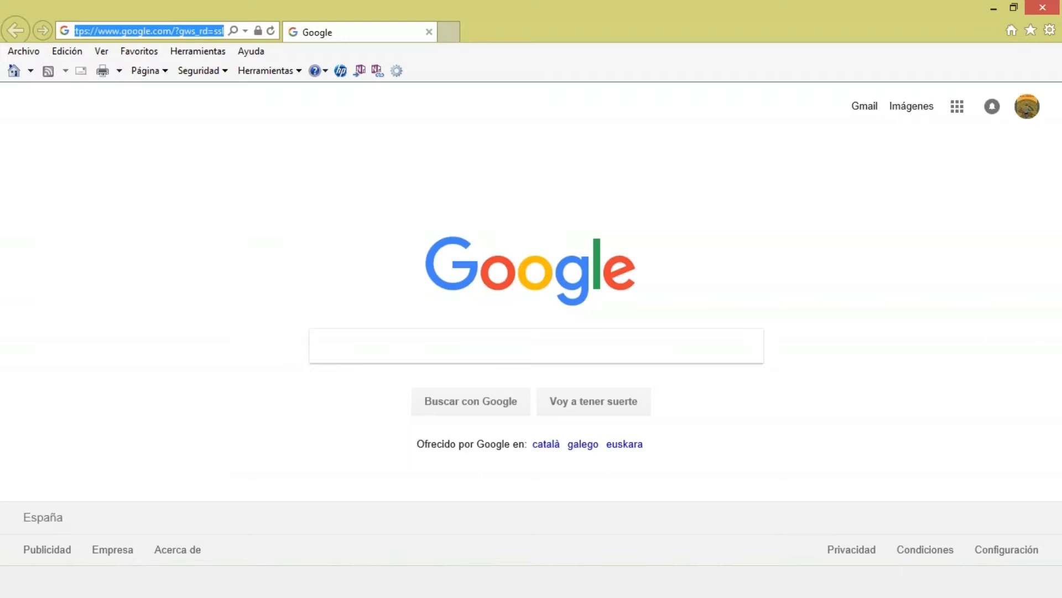
type("elconsult")
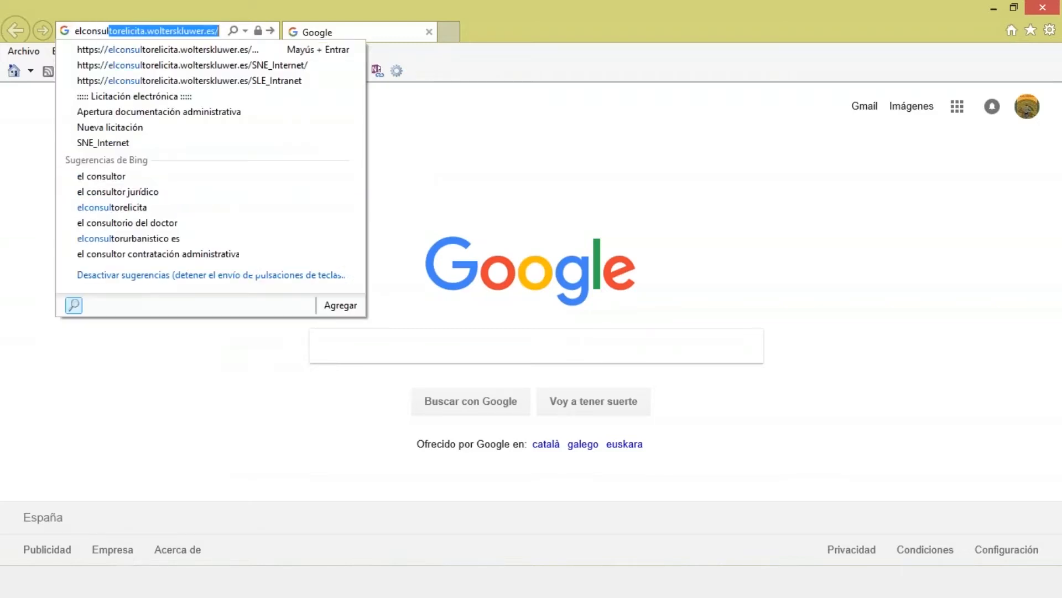
type("o")
type("r")
key("Down")
key("Down")
key("Down")
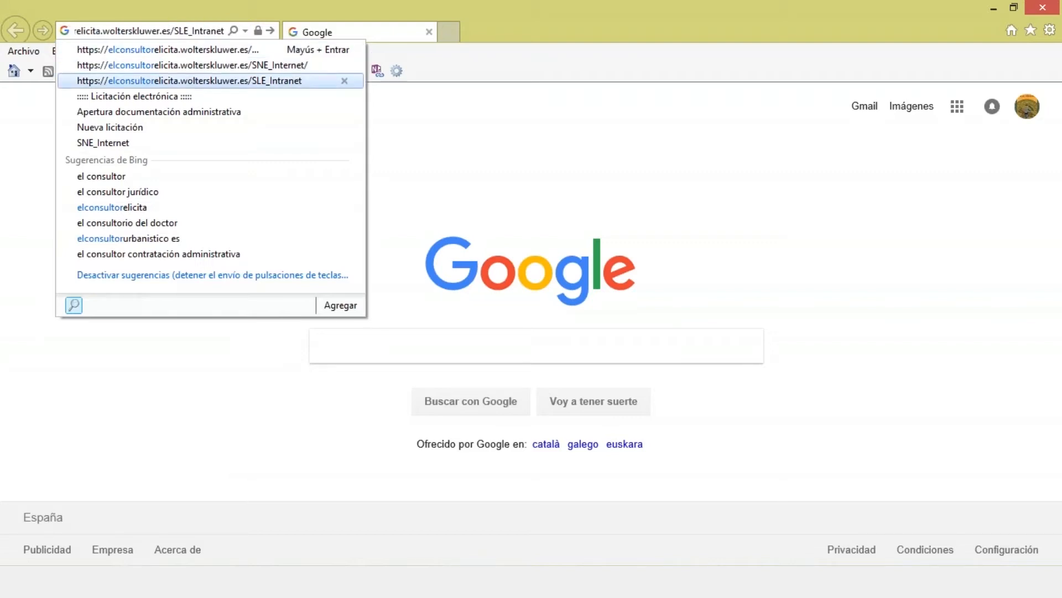
key("Return")
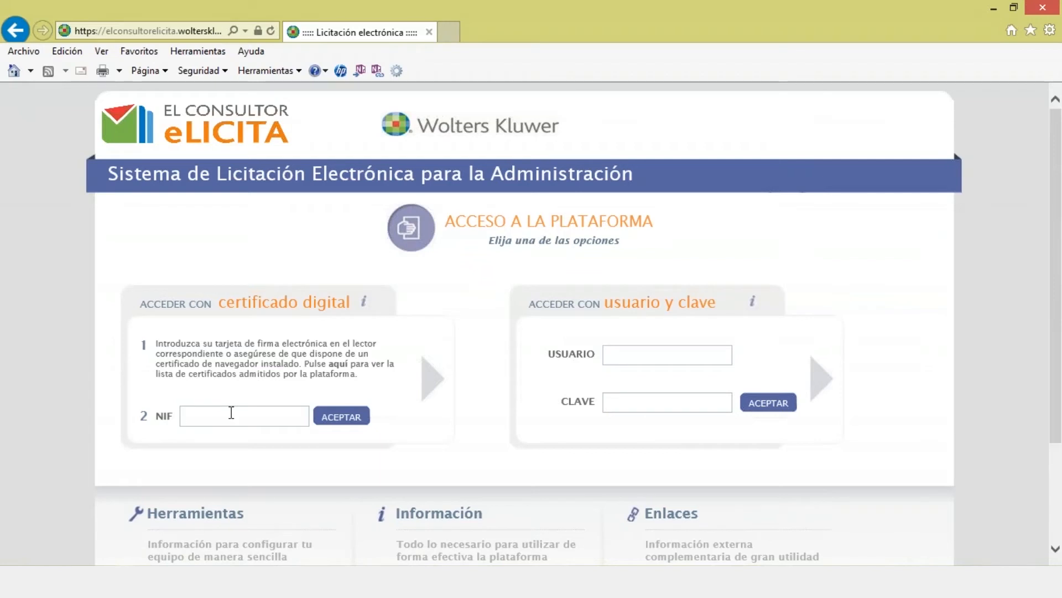
Step: Enter the user's NIF in the certificado digital box and submit it
type("000")
left_click_drag(310, 173, 634, 173)
left_click(230, 414)
type("07F")
key("Home")
key("Right")
key("Right")
key("Right")
left_click(316, 418)
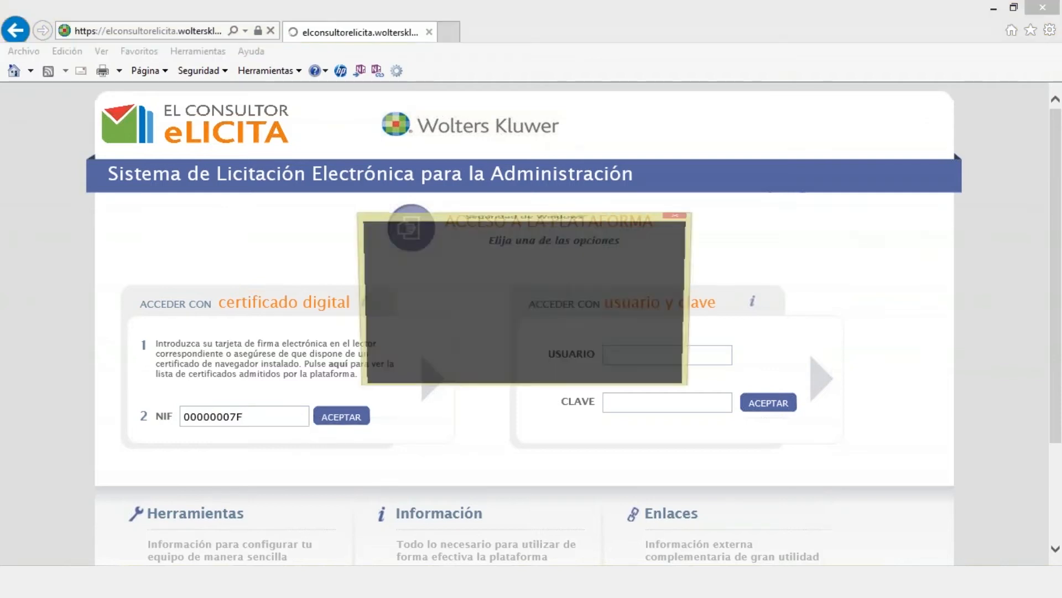
Step: Choose the tramitador certificate in Seguridad de Windows to sign in
scroll(671, 472, "down", 5)
scroll(672, 472, "down", 3)
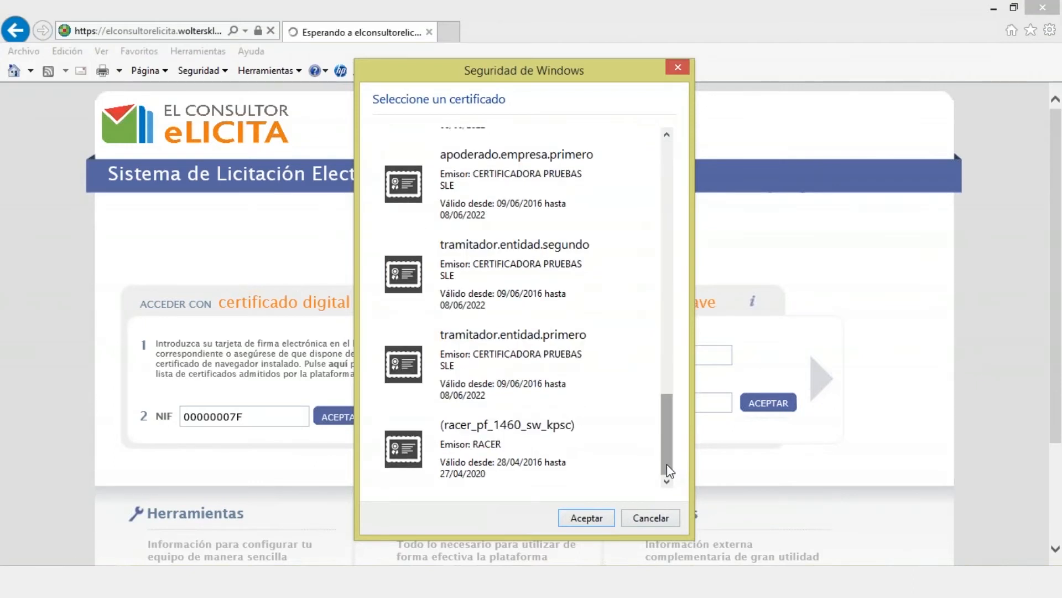
left_click(539, 374)
left_click(582, 517)
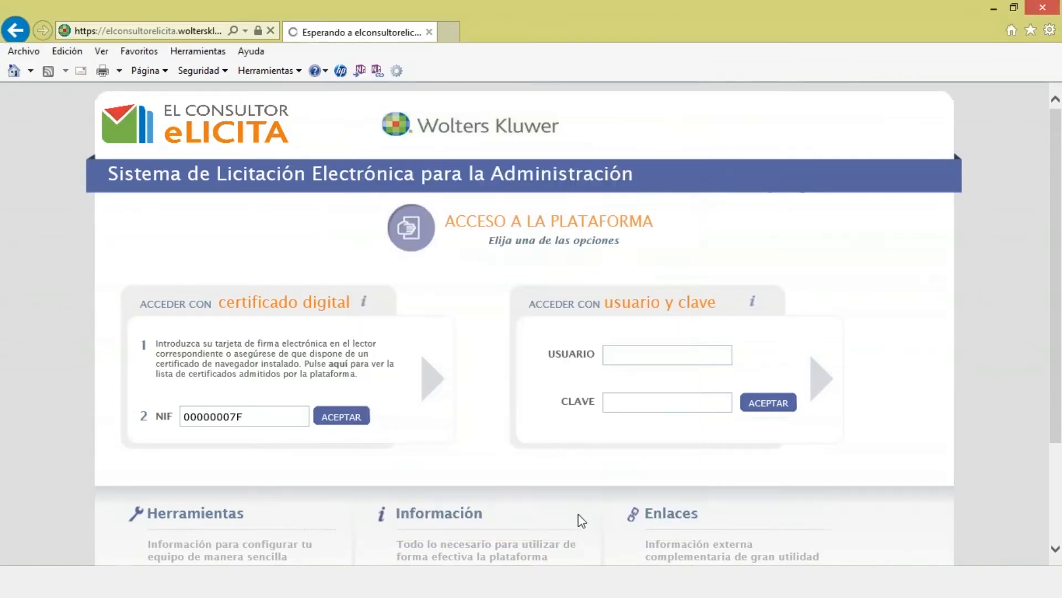
Step: Search Registro ofertas for files matching 'mikel'
left_click(177, 282)
type("mikel")
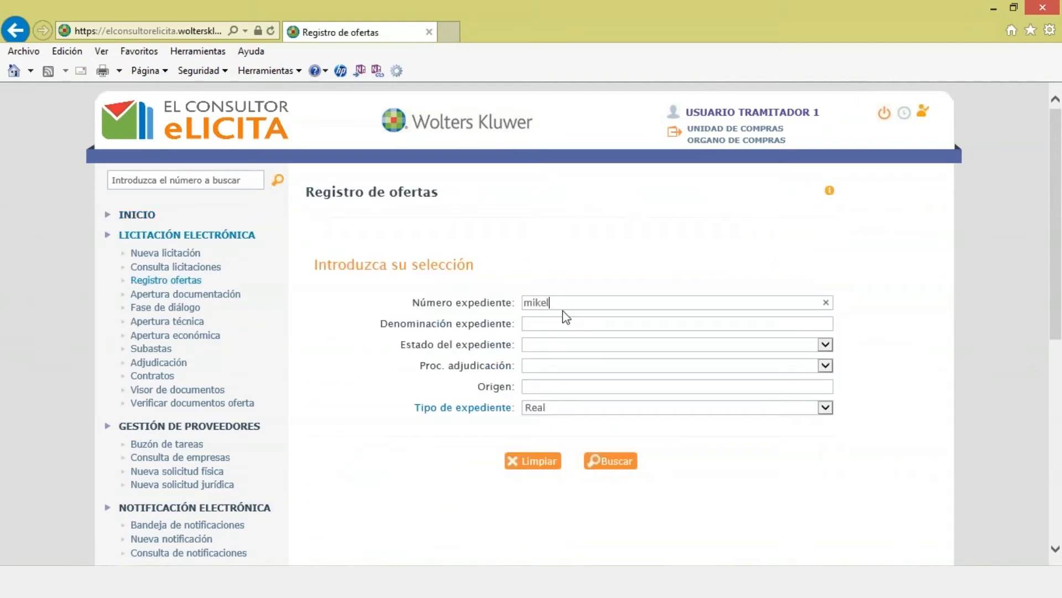
left_click(614, 464)
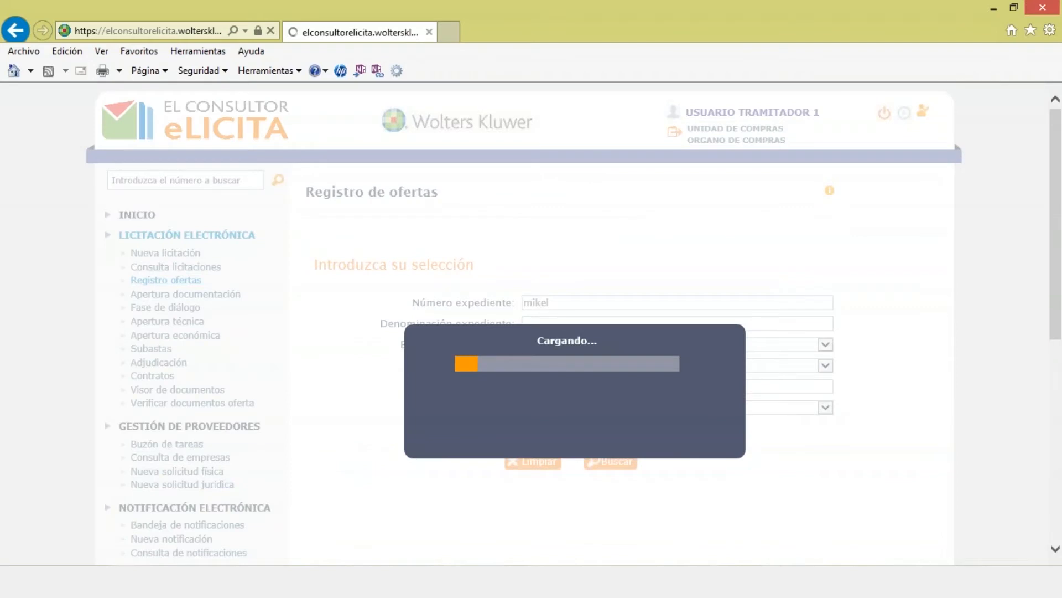
Step: Check the bid deadline and open the bidding companies list for tender 2018/Mikel/000789
scroll(614, 468, "down", 2)
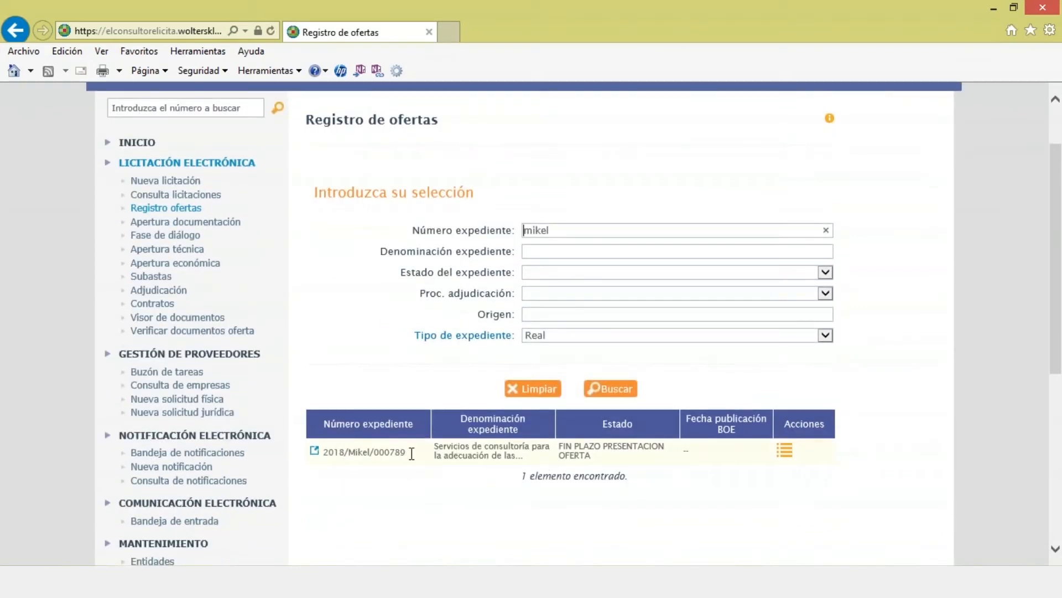
mouse_move(315, 454)
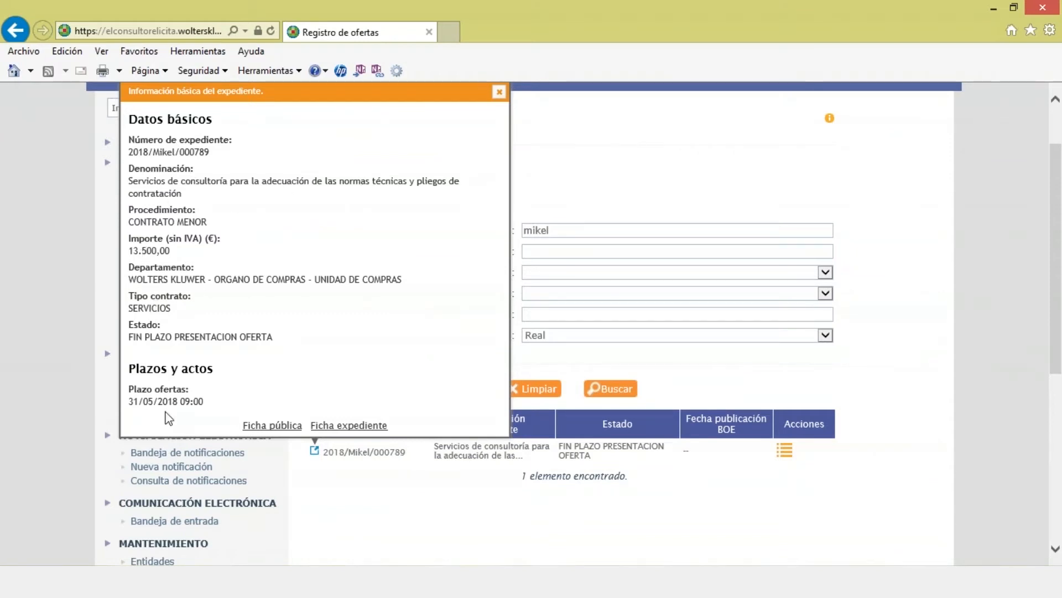
left_click_drag(139, 401, 203, 402)
left_click(499, 92)
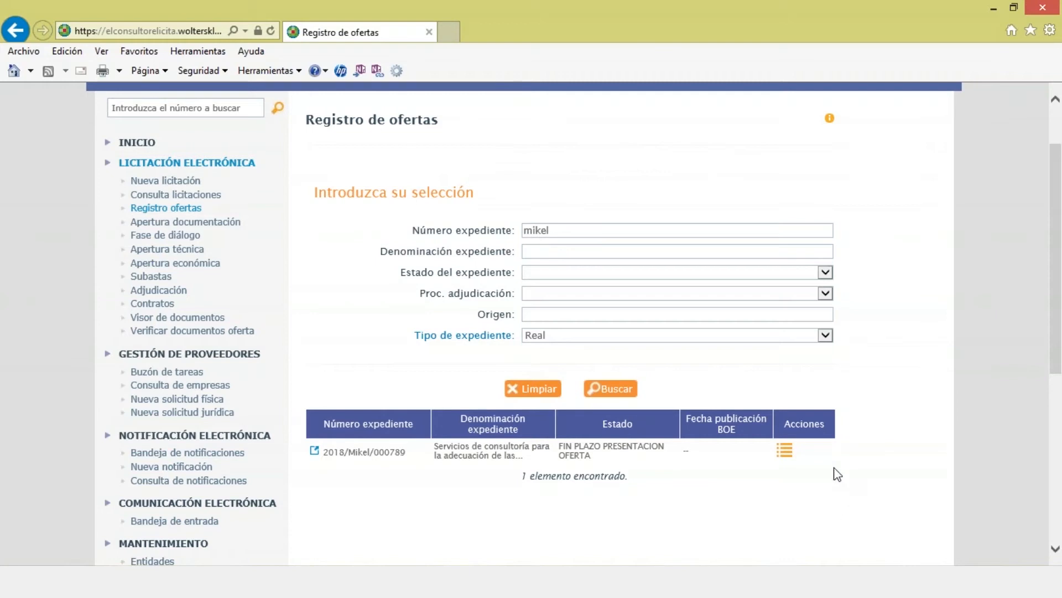
left_click(788, 455)
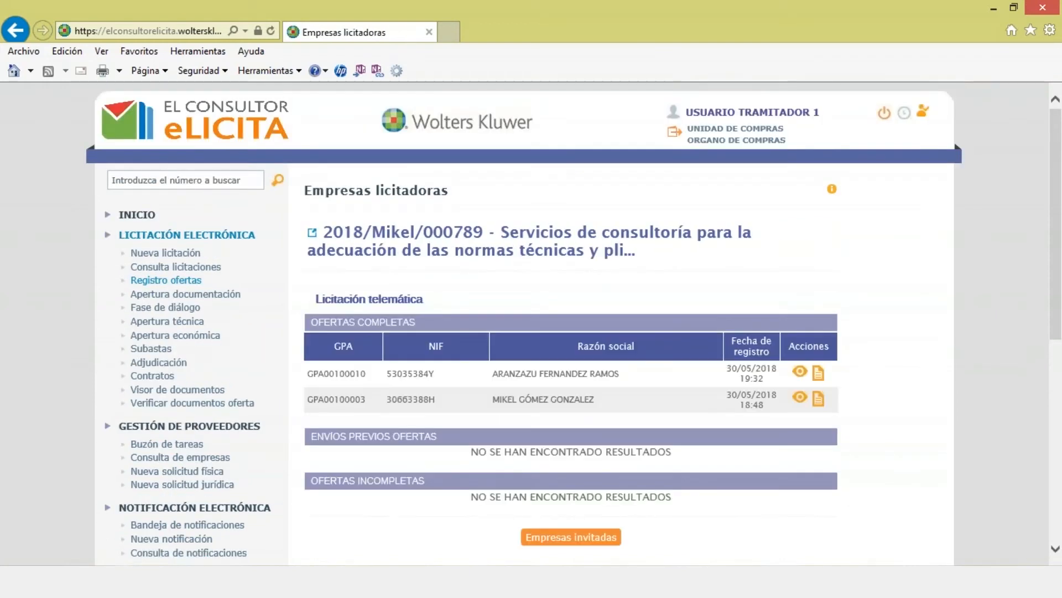
scroll(524, 321, "down", 3)
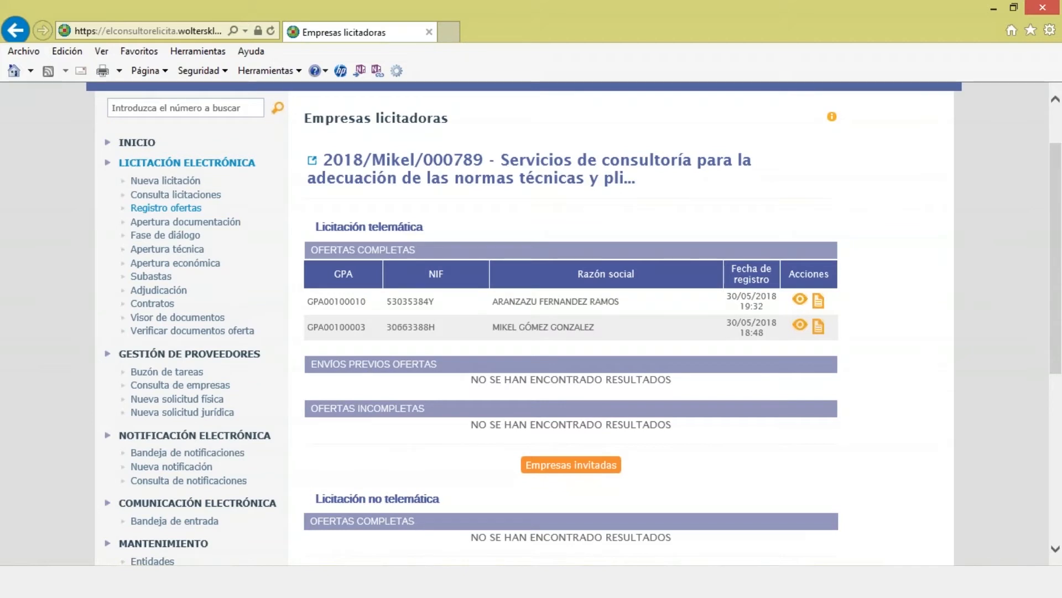
left_click_drag(318, 226, 399, 244)
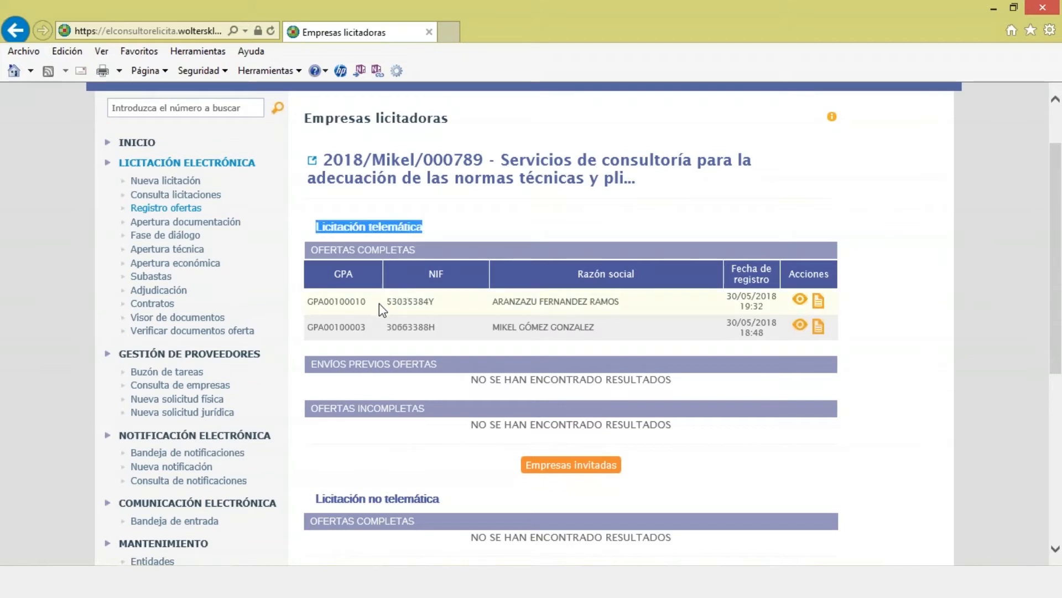
left_click_drag(492, 302, 620, 311)
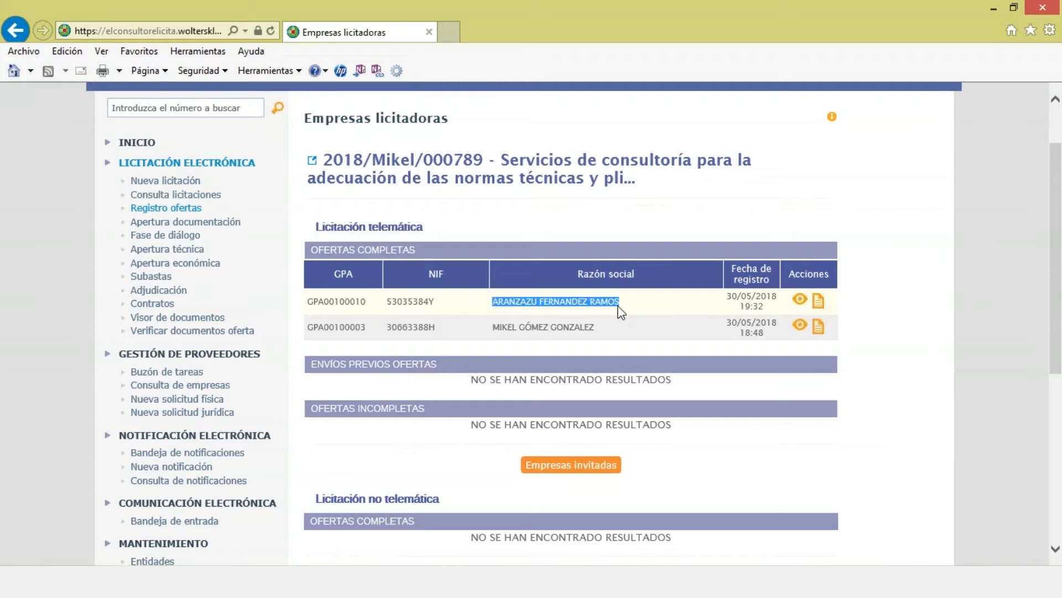
left_click_drag(727, 296, 766, 307)
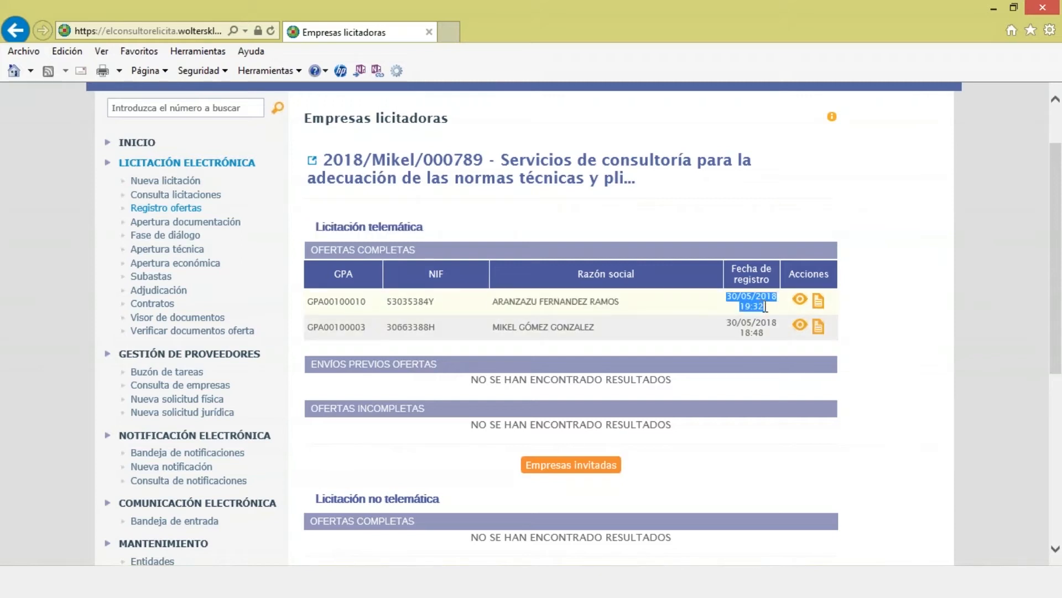
left_click(912, 358)
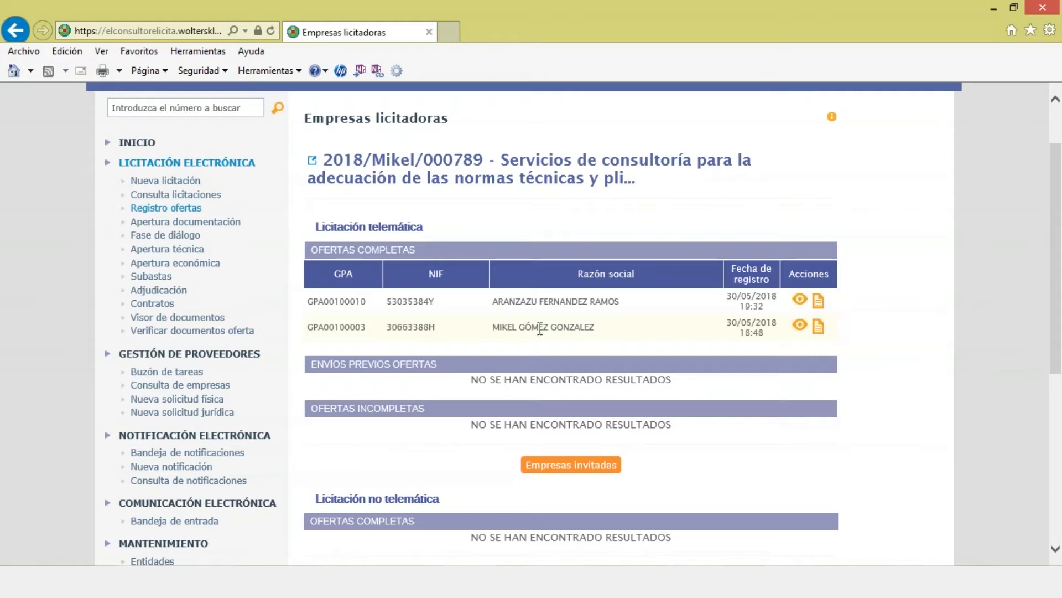
left_click_drag(491, 327, 594, 328)
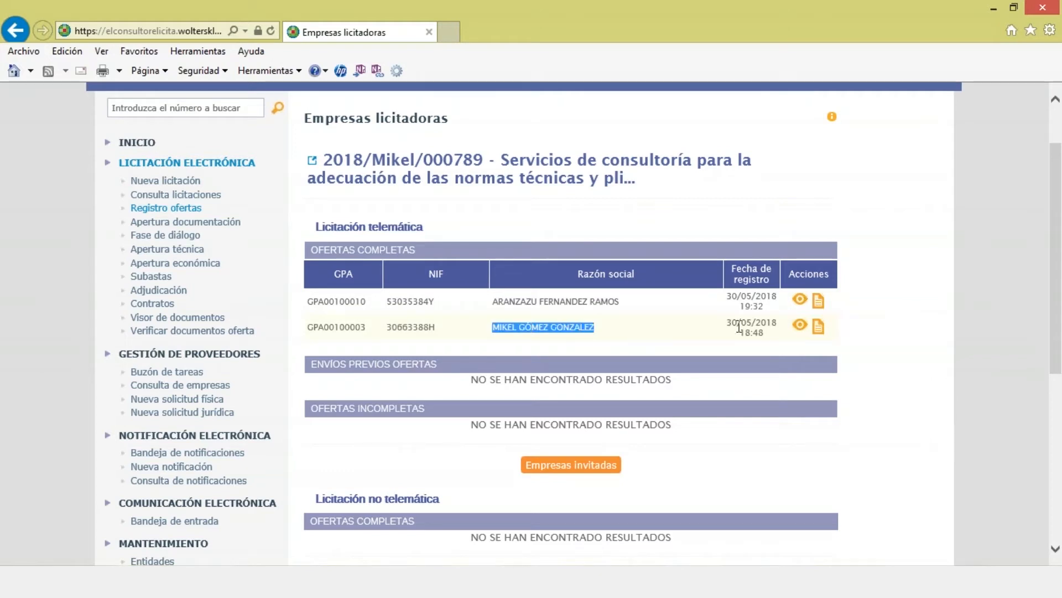
left_click_drag(737, 322, 768, 334)
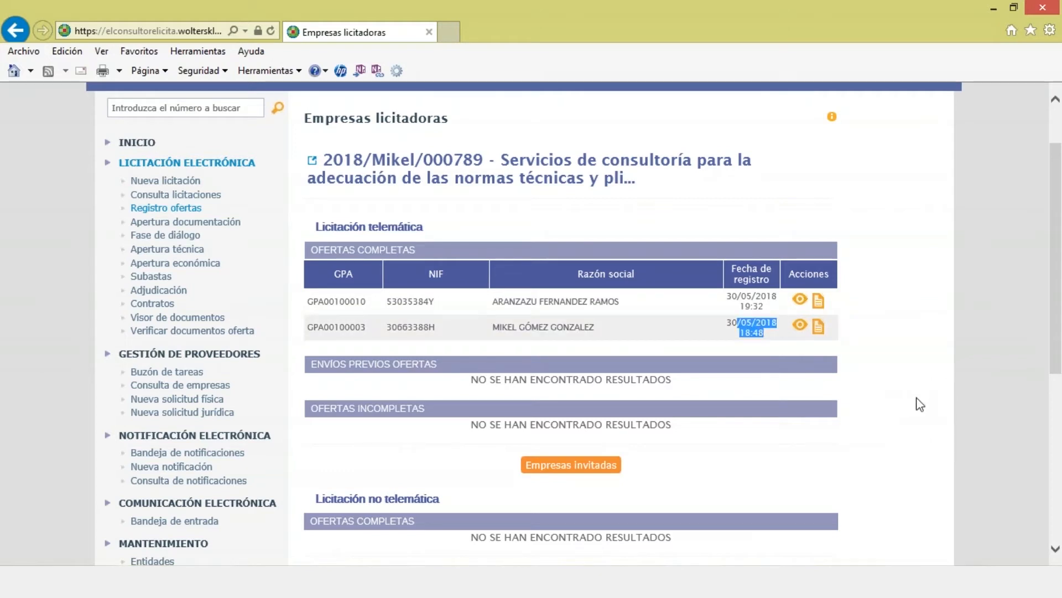
left_click(919, 405)
scroll(919, 404, "down", 3)
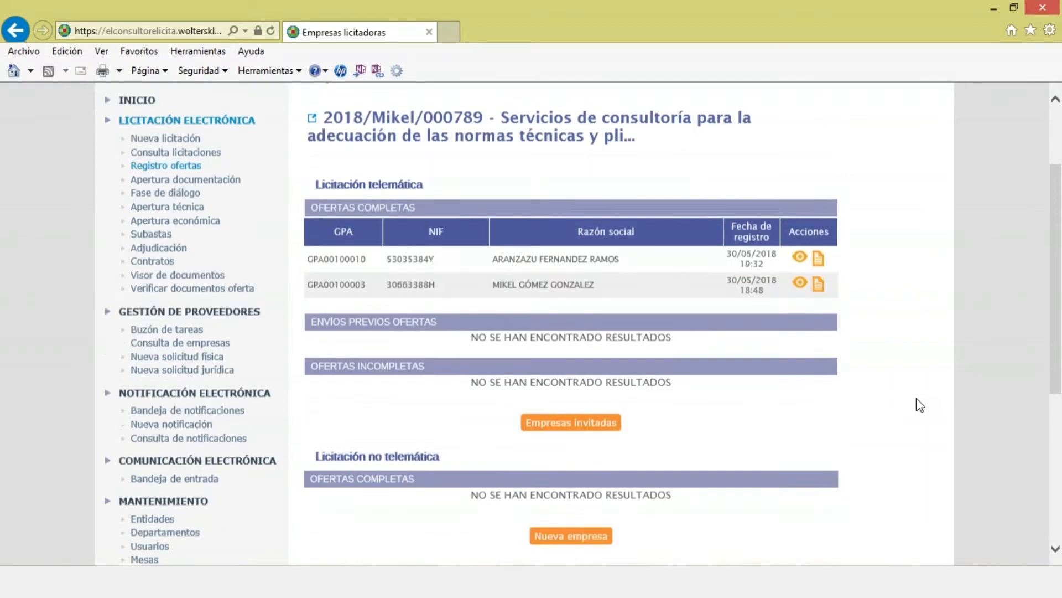
scroll(914, 406, "up", 1)
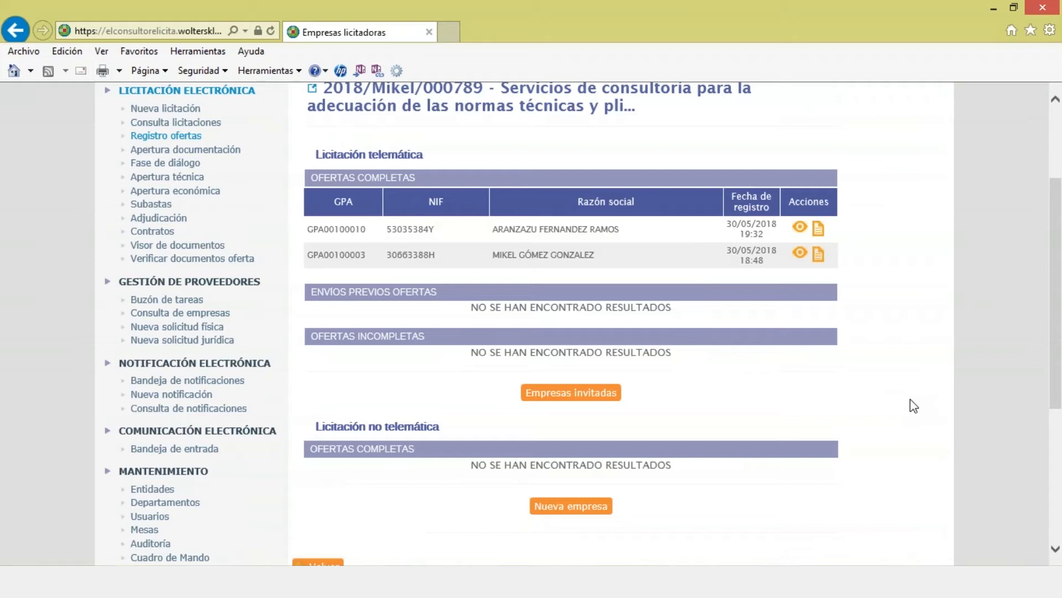
left_click_drag(315, 431, 438, 431)
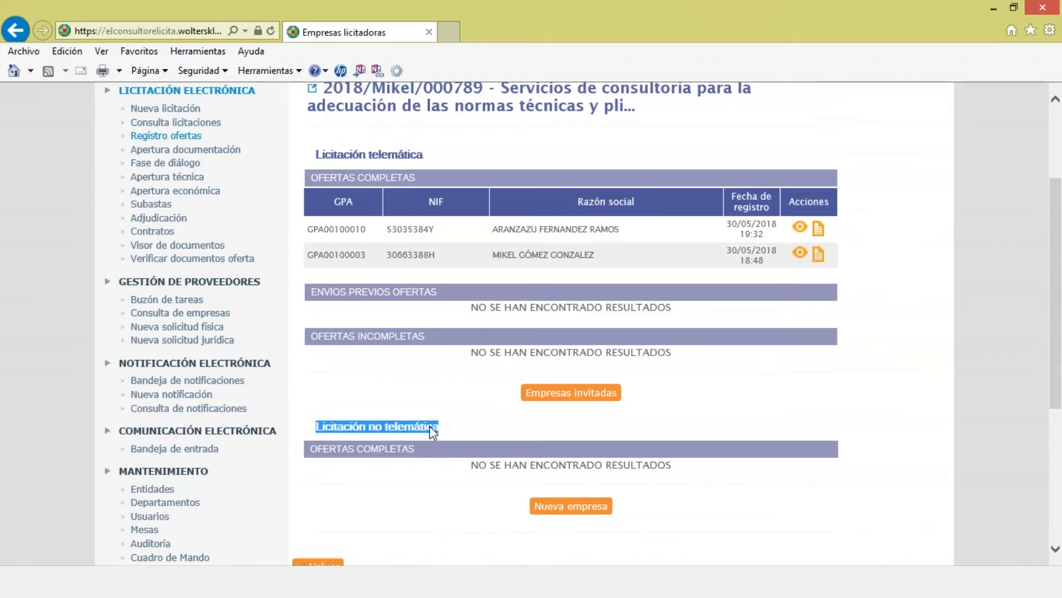
left_click(574, 507)
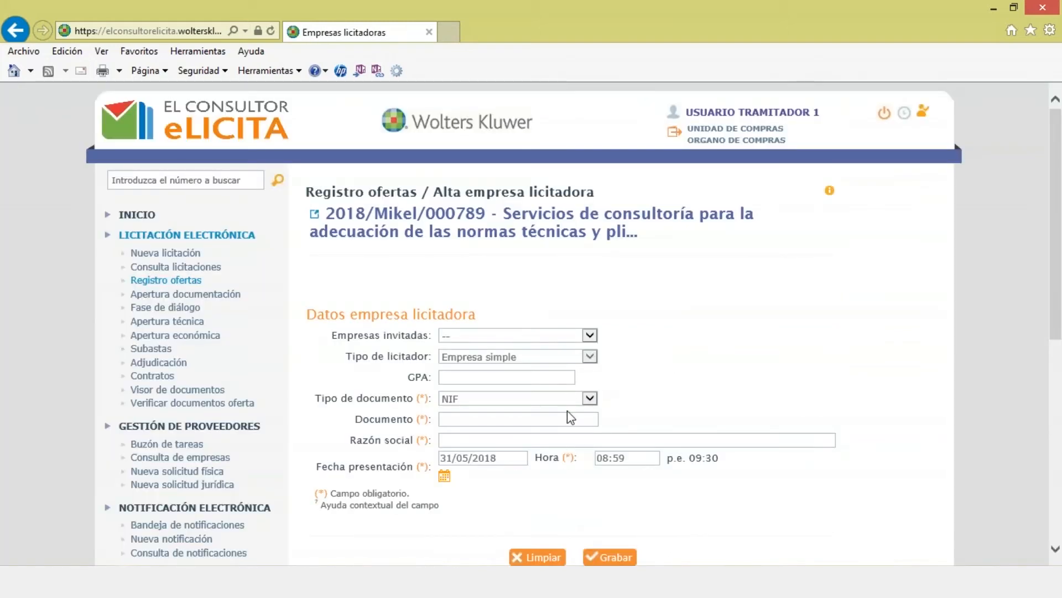
left_click(633, 457)
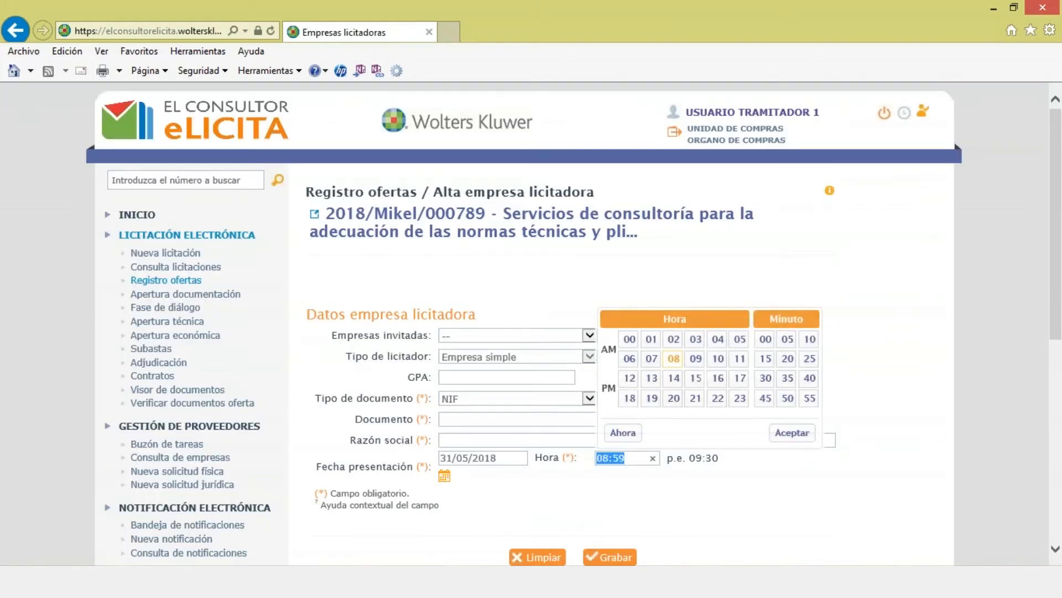
left_click(447, 459)
left_click(506, 488)
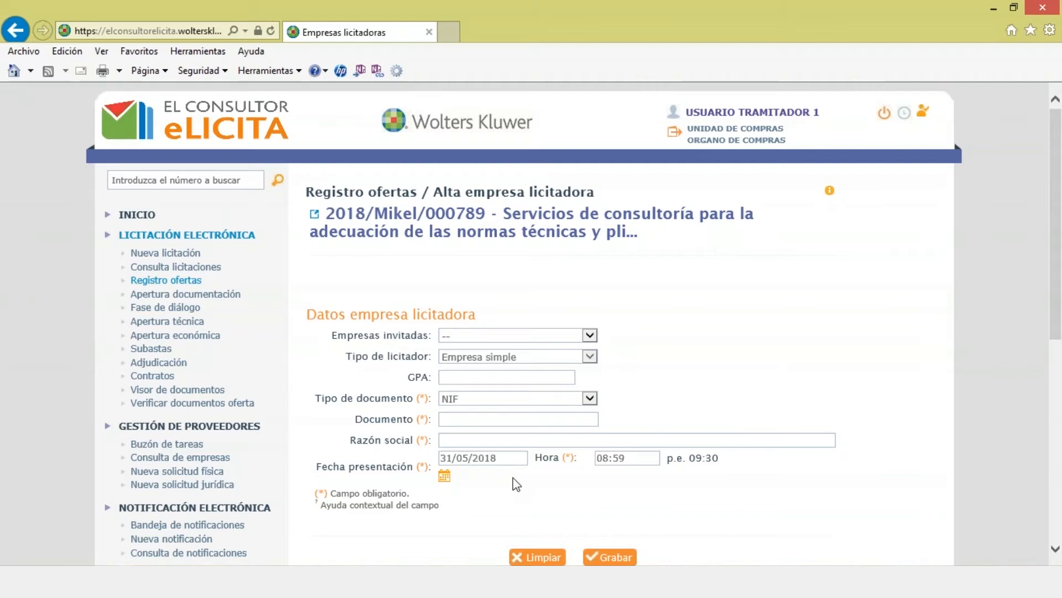
scroll(510, 478, "down", 1)
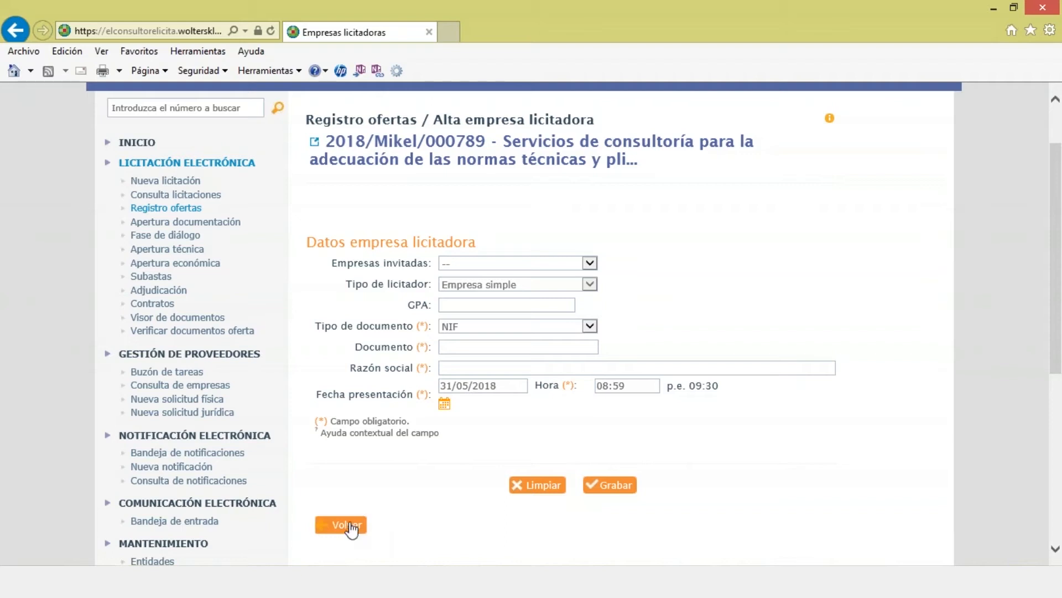
left_click(348, 525)
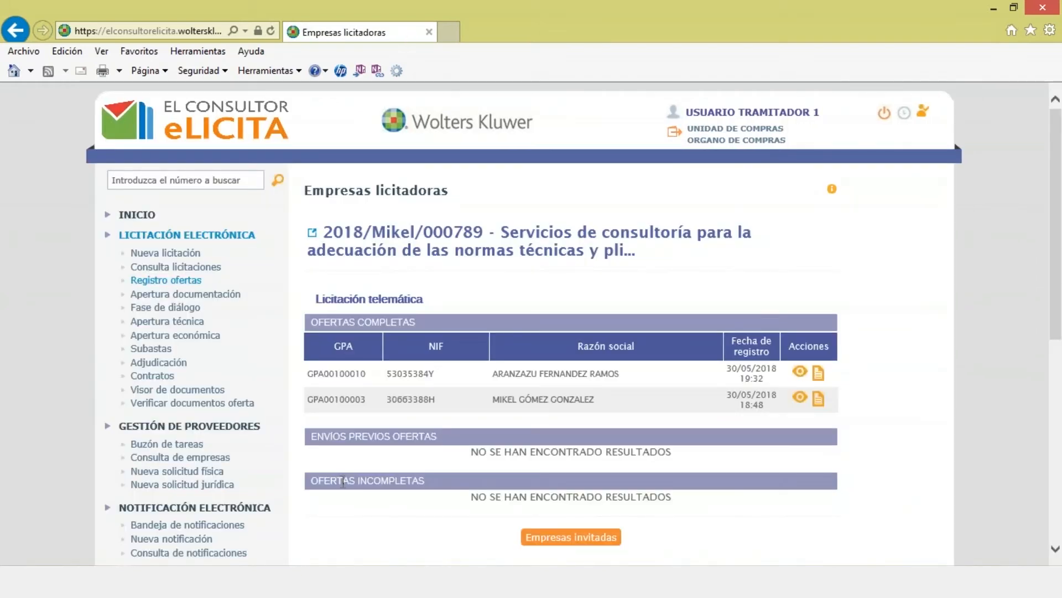
scroll(343, 481, "down", 3)
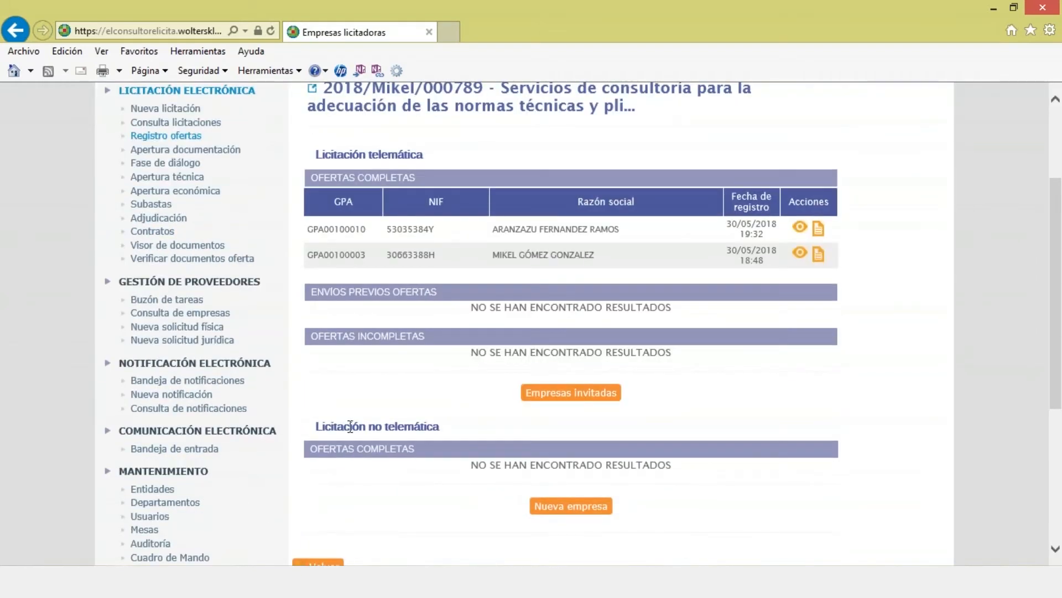
left_click(1016, 29)
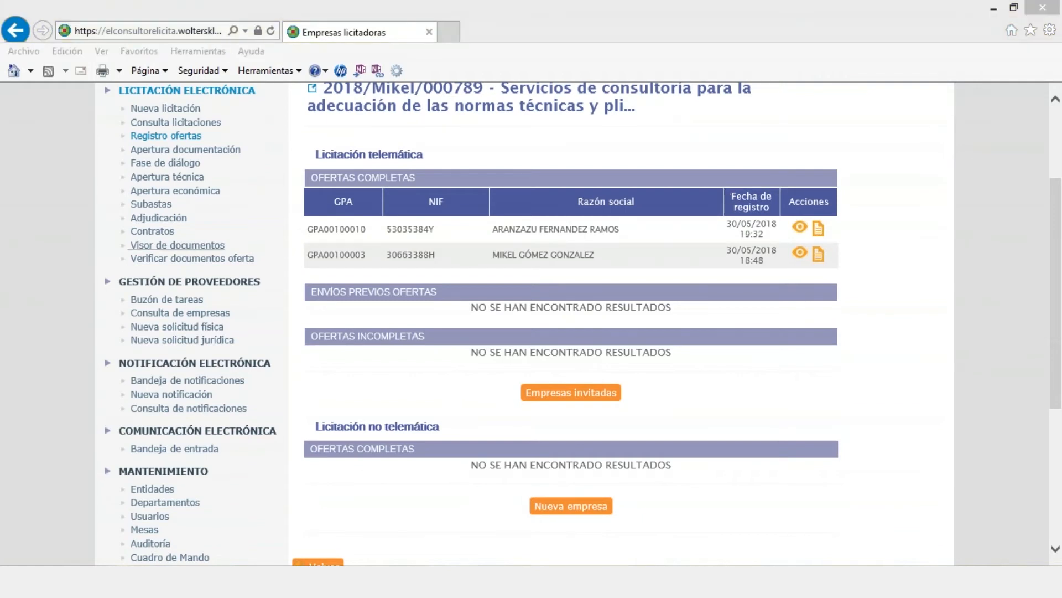
Step: Search Apertura documentación for the 'mikel' tender file
left_click_drag(1057, 381, 1057, 378)
scroll(1057, 377, "up", 3)
left_click(160, 293)
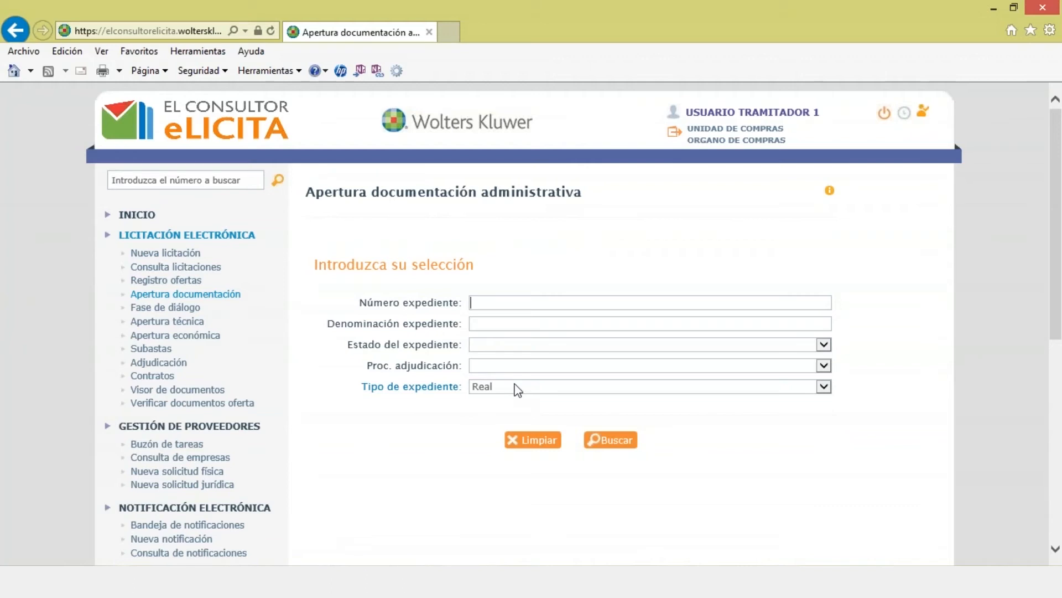
type("mikel")
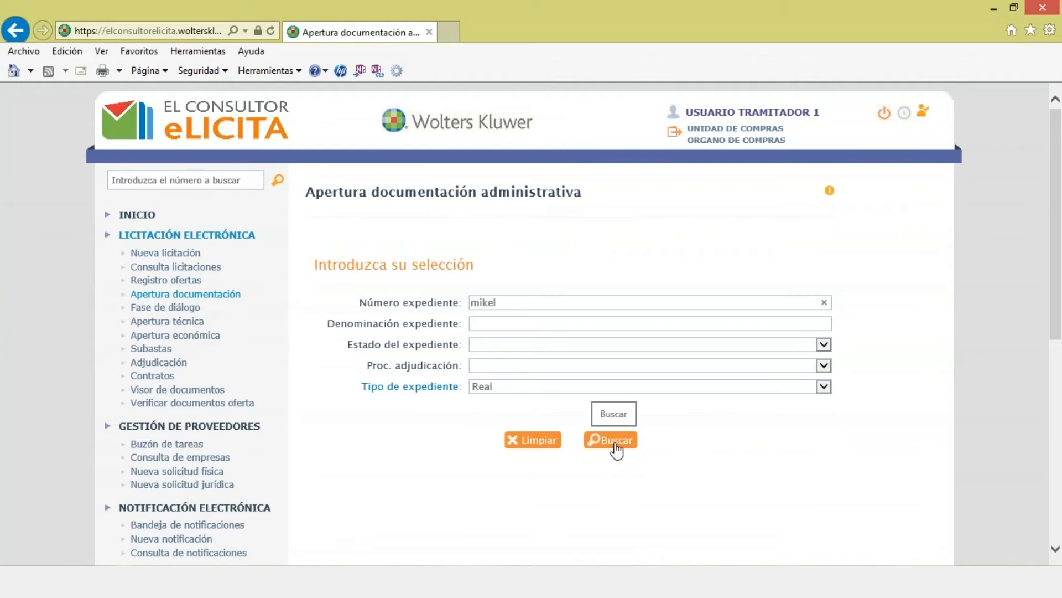
left_click(610, 440)
Step: Start the administrative opening for 2018/Mikel/000789, confirming 0 paper offers
scroll(394, 366, "down", 3)
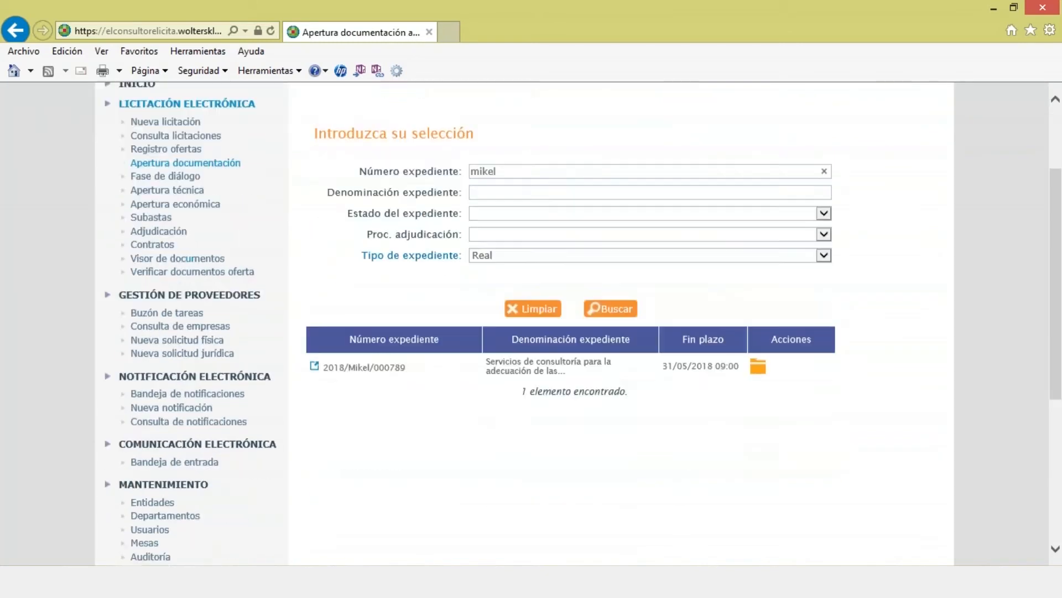
left_click(758, 358)
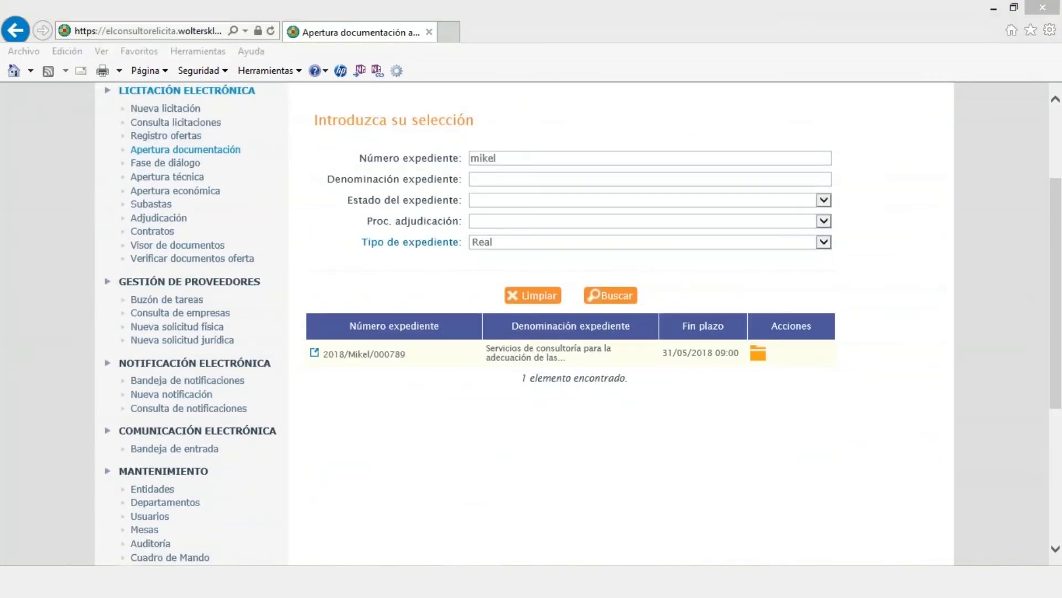
left_click(576, 372)
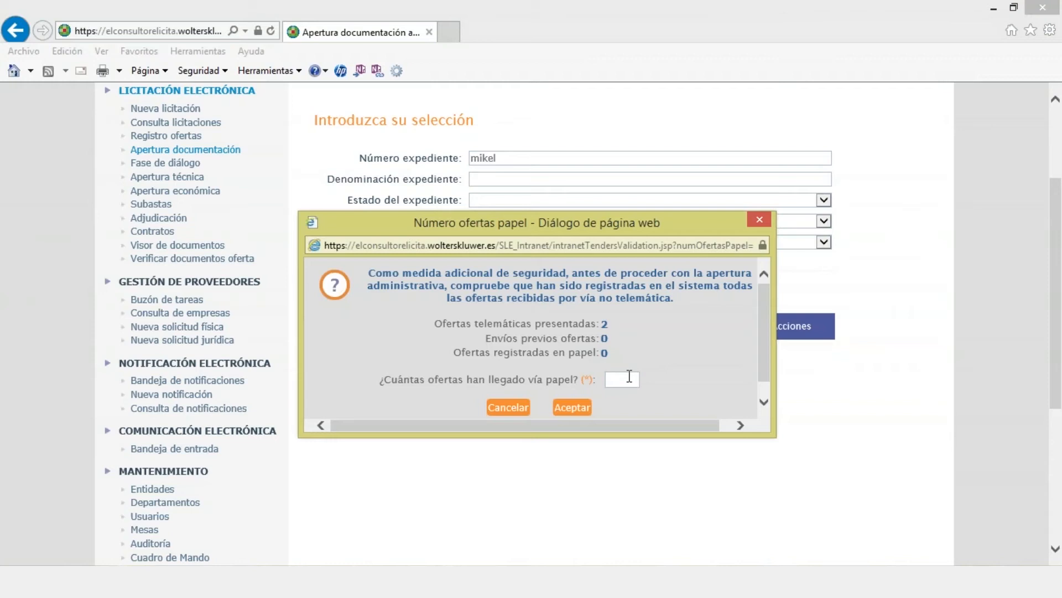
type("0")
left_click(575, 407)
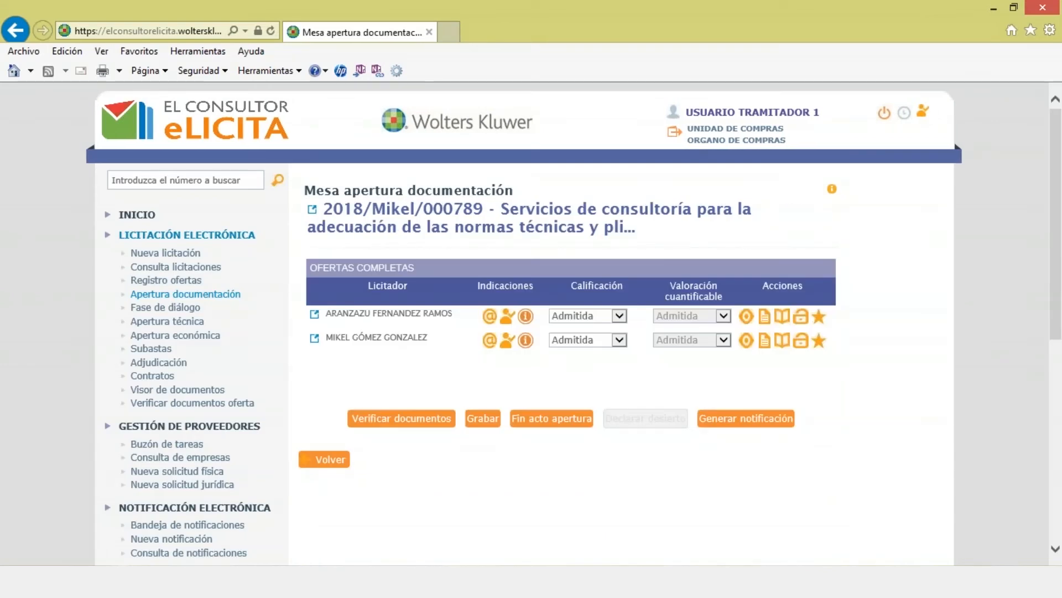
Step: Open the first bidder's administrative envelope and download PLANTILLA_Productos_Mercurio.docx
double_click(370, 312)
left_click_drag(360, 338, 372, 339)
left_click(784, 317)
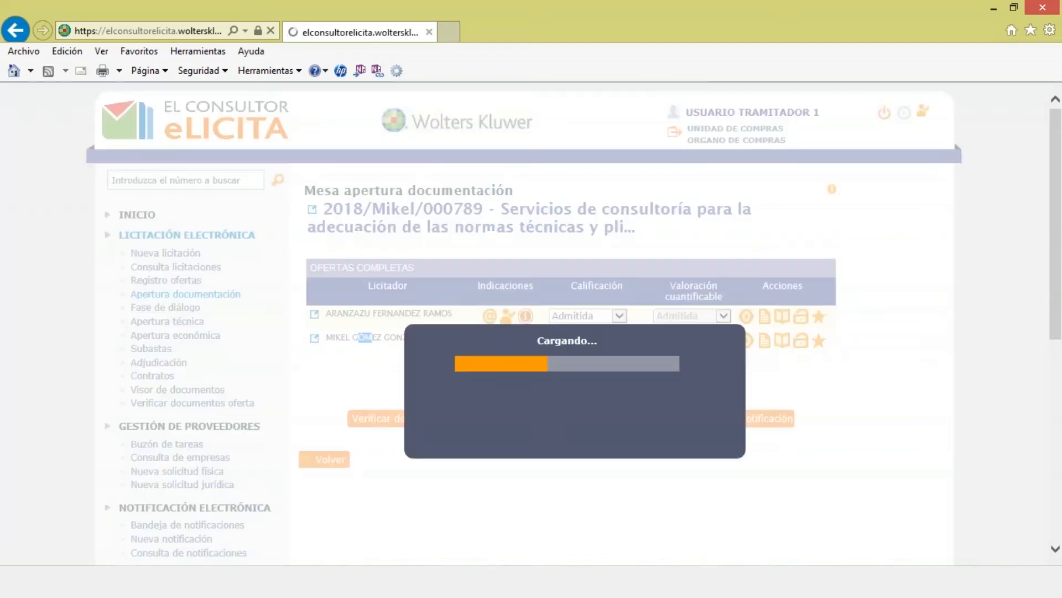
scroll(619, 342, "down", 1)
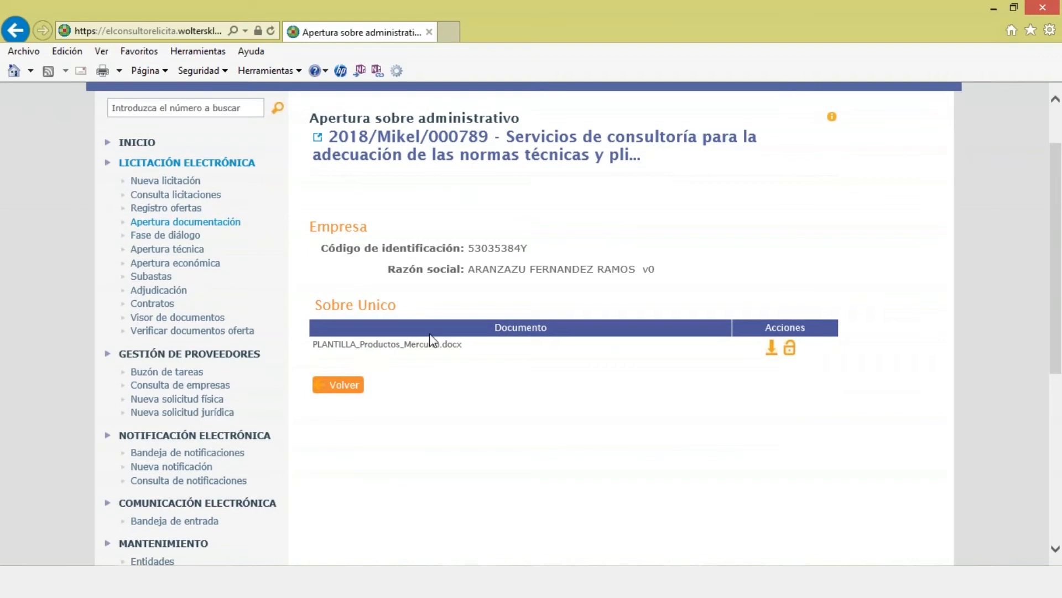
left_click(770, 347)
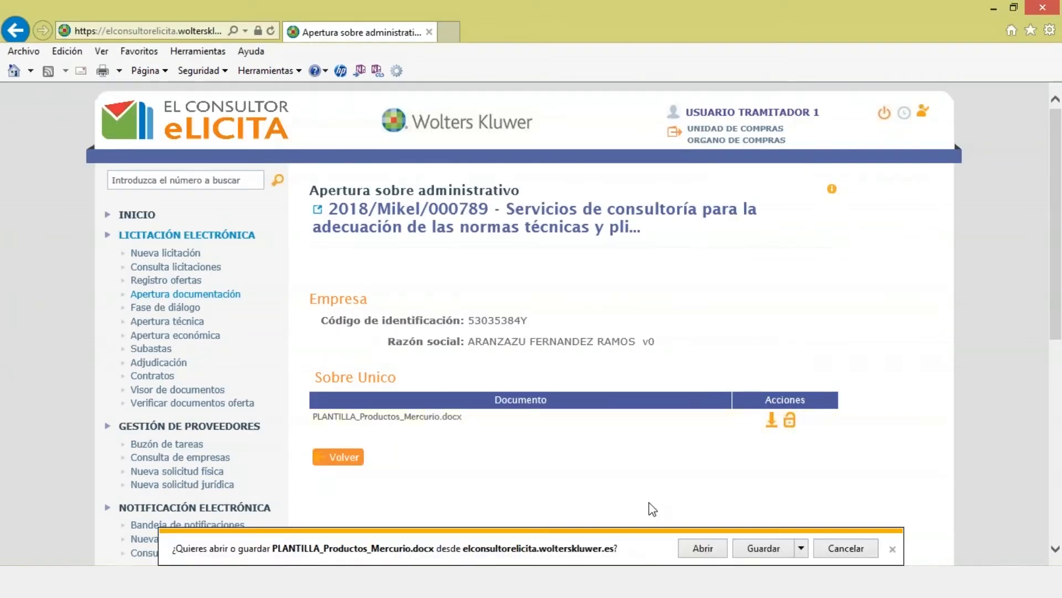
Step: Review PLANTILLA_Productos_Mercurio.docx in Word's protected view, then close Word
left_click(701, 548)
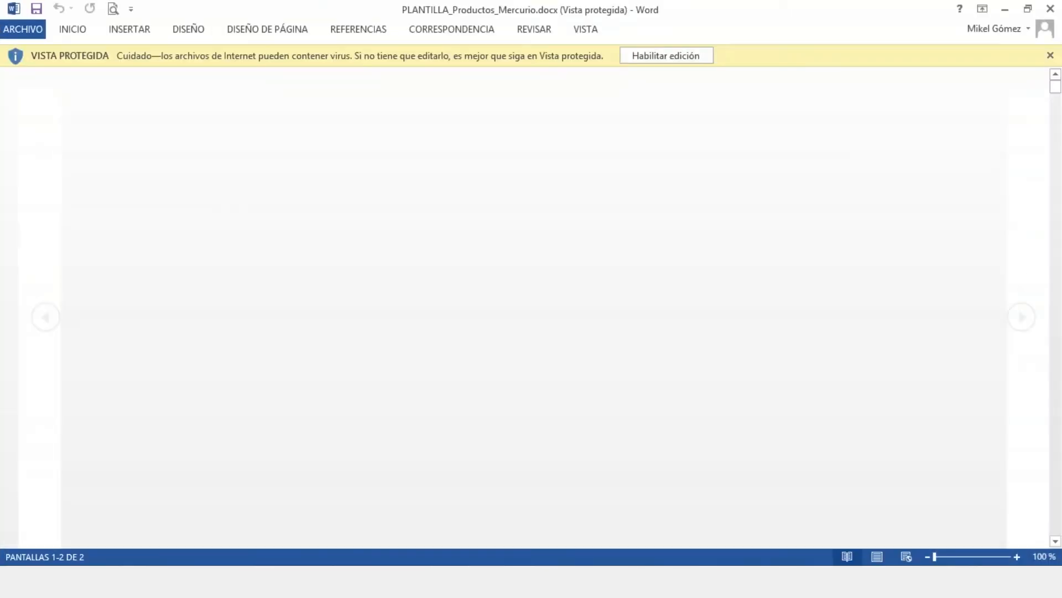
scroll(643, 430, "down", 3)
scroll(632, 427, "up", 10)
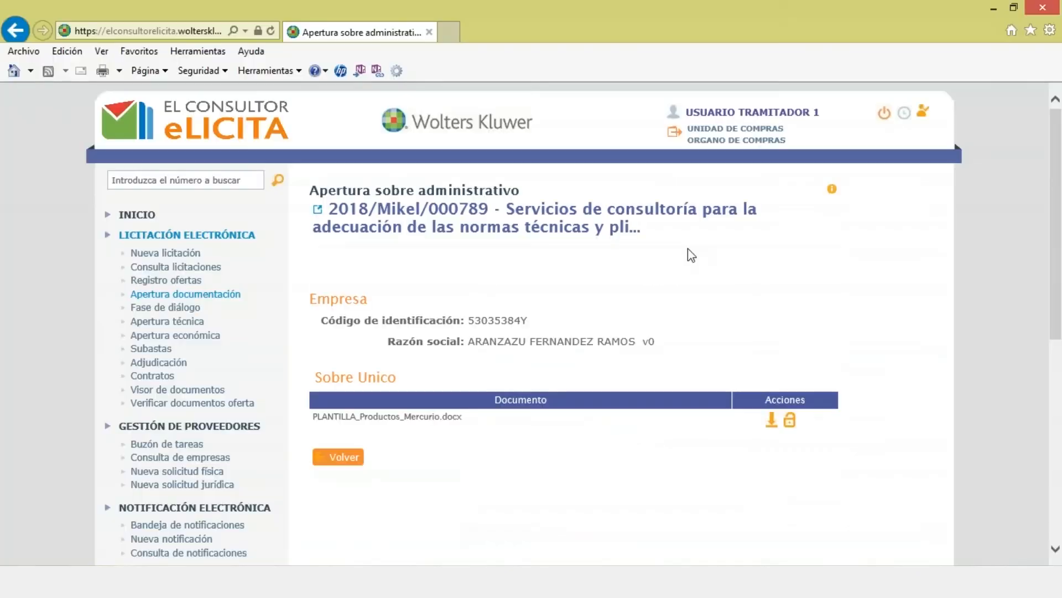
left_click(1050, 9)
Step: Check the other bidder's administrative envelope and return to the opening table
left_click(351, 452)
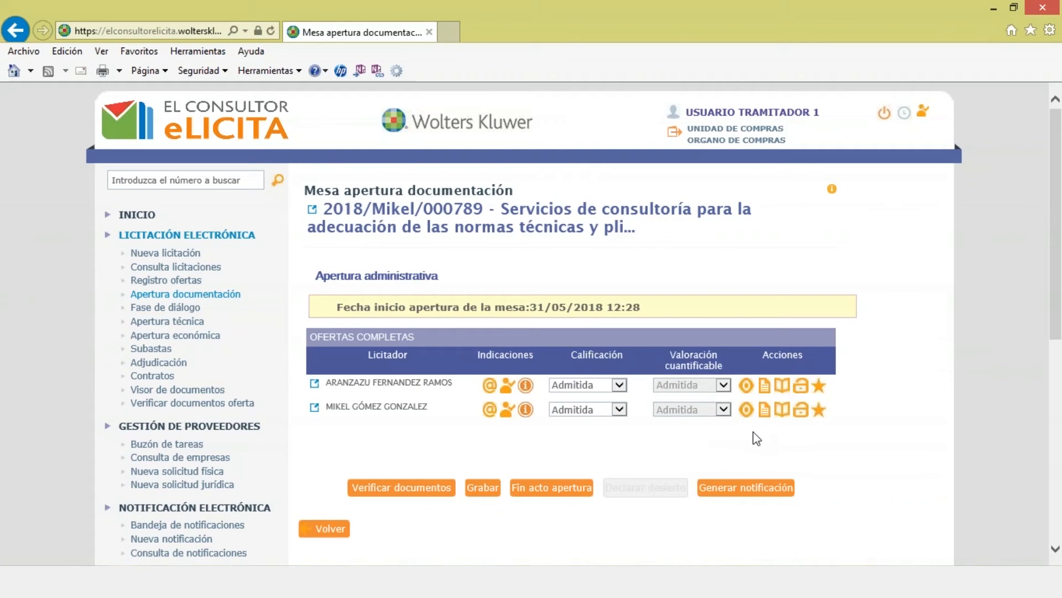
left_click(785, 412)
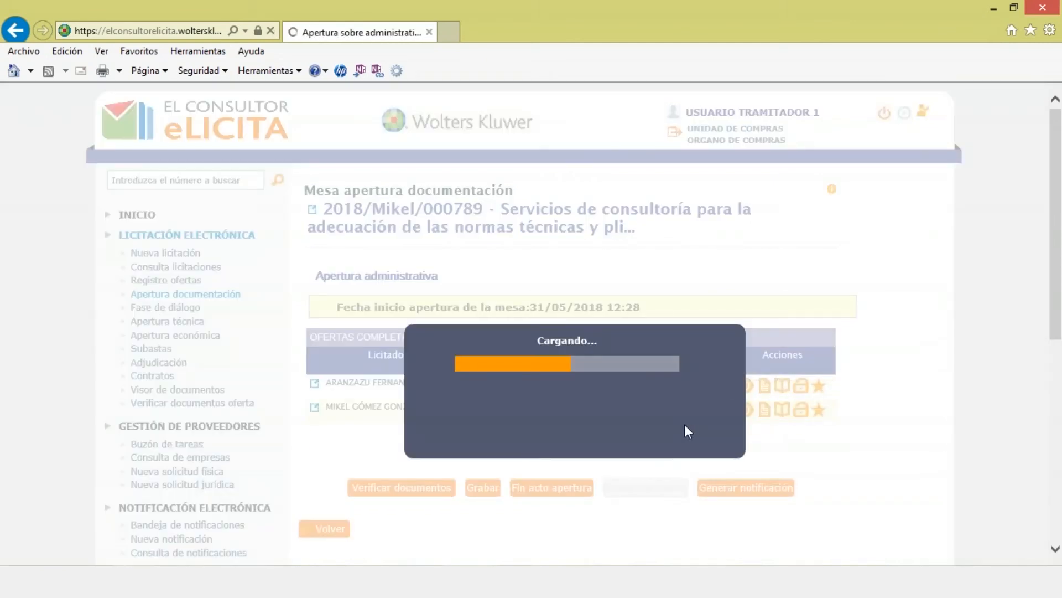
left_click(358, 459)
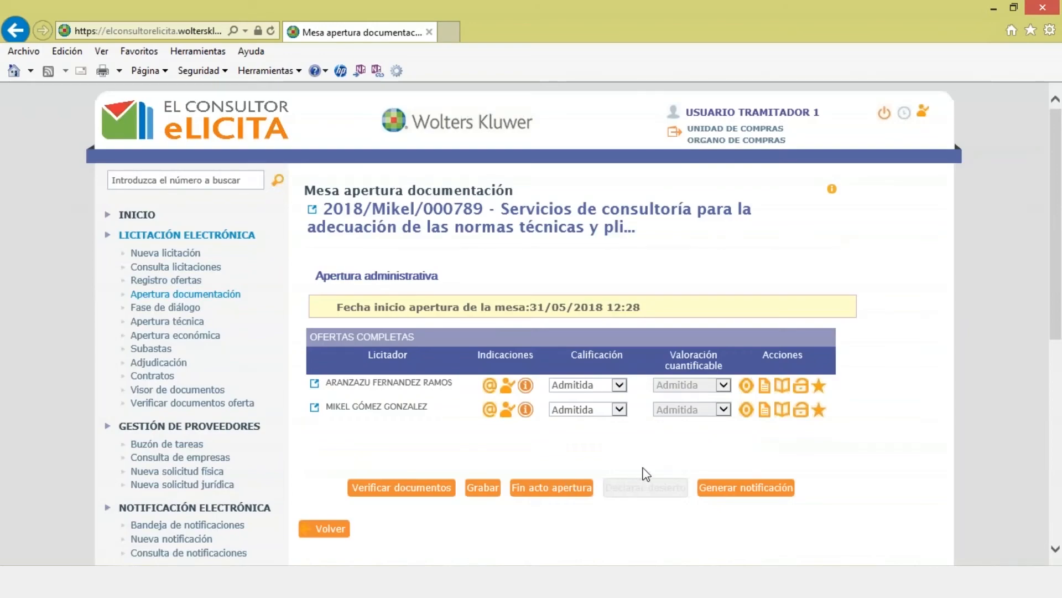
Step: Rate the first bid Aclaraciones, then change it back to Admitida
left_click(620, 386)
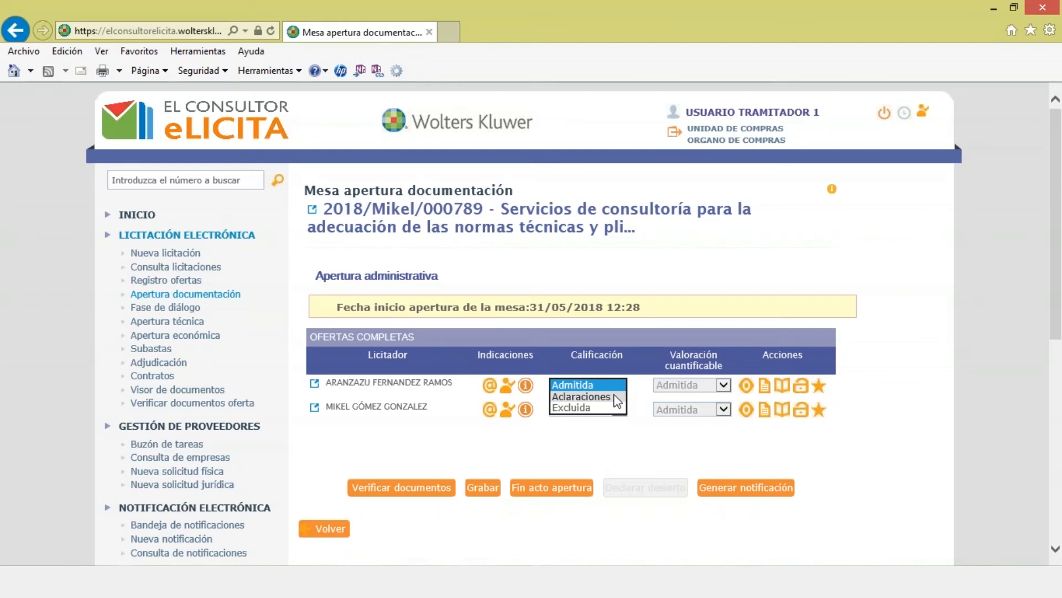
left_click(617, 399)
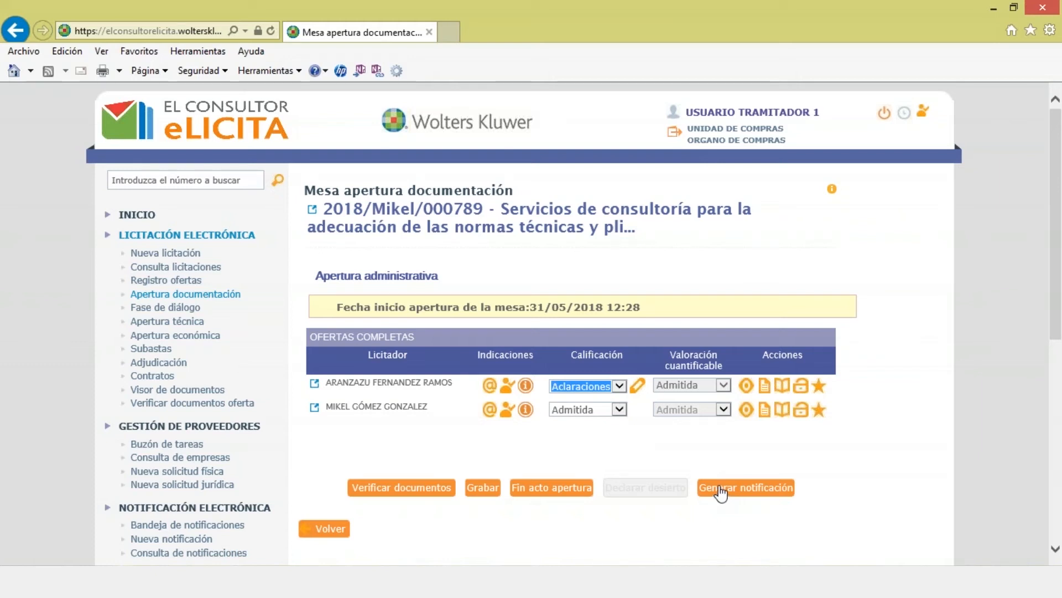
left_click(619, 386)
left_click(597, 375)
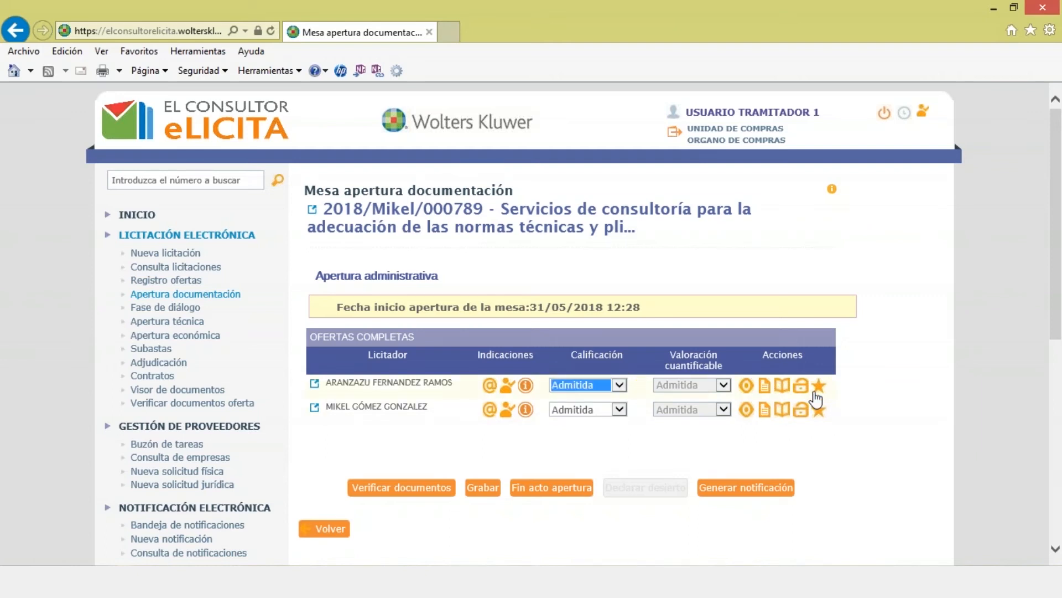
Step: Enter a quantifiable score of 100 and an amount of 12000 for the first bidder
left_click(809, 387)
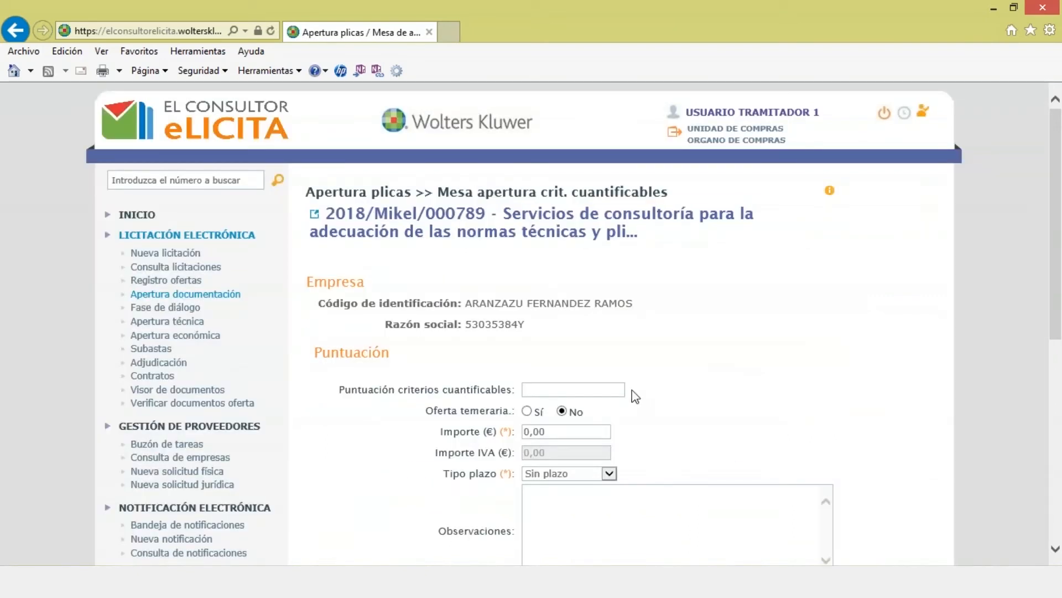
left_click(606, 387)
scroll(605, 387, "down", 1)
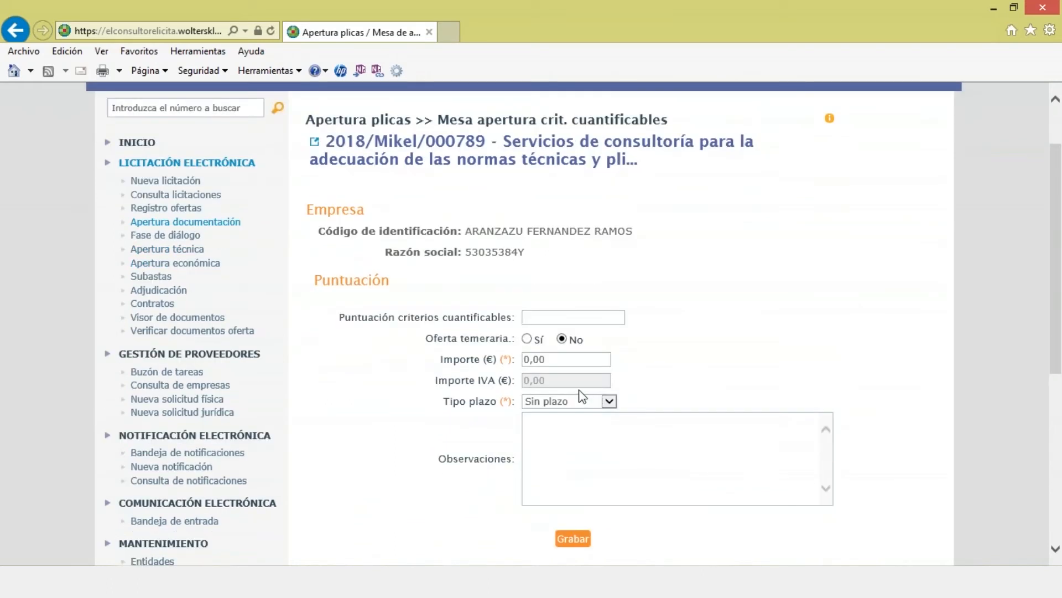
type("100")
left_click(523, 360)
type("12000")
Step: Save the first bidder's scoring (Grabar, Aceptar) and go back to the bids table
left_click(573, 538)
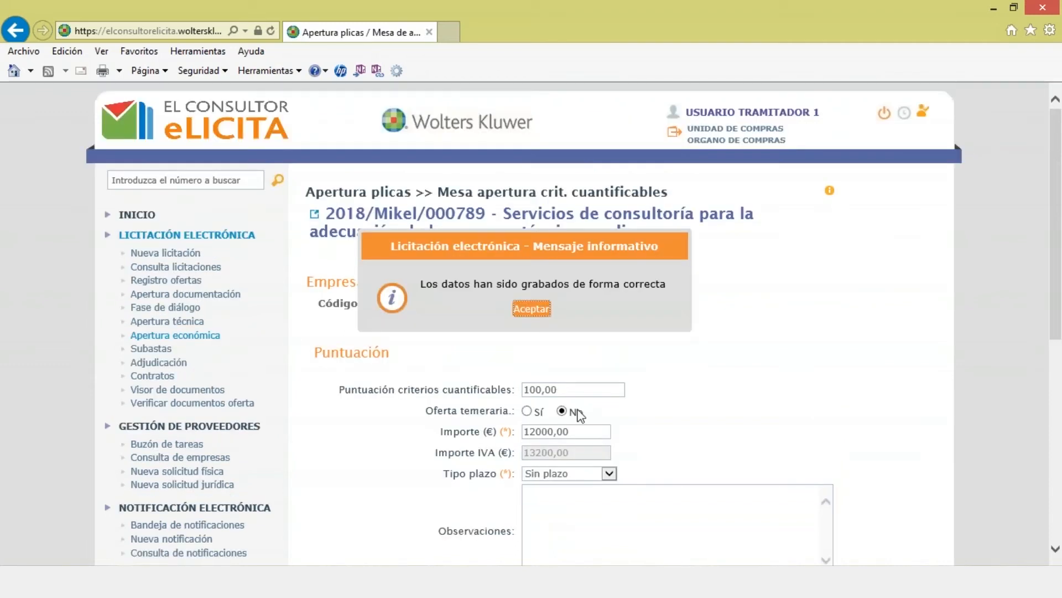
left_click(532, 309)
scroll(532, 334, "down", 5)
left_click(349, 385)
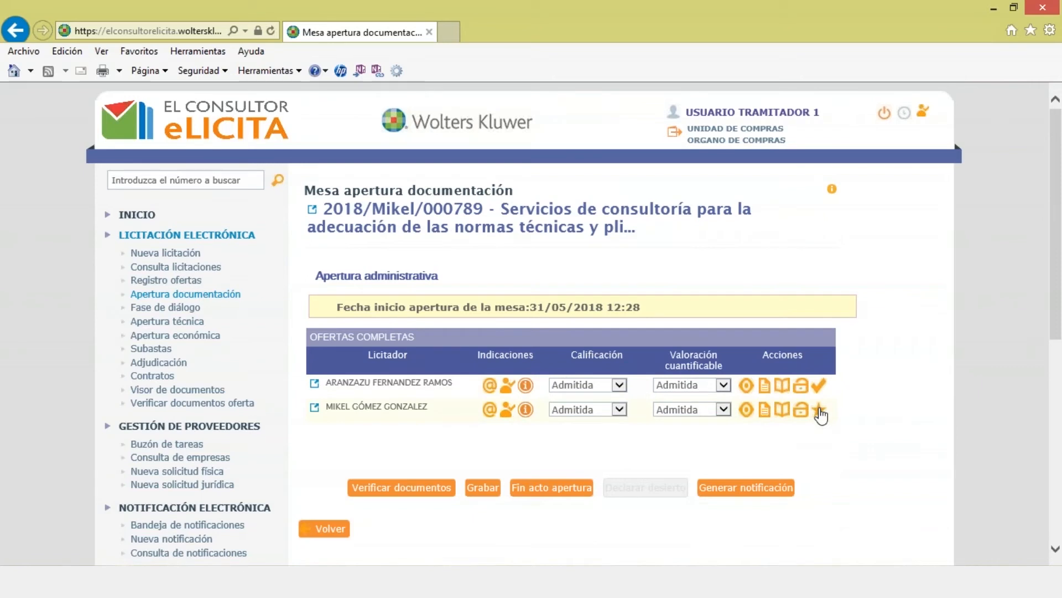
left_click(819, 411)
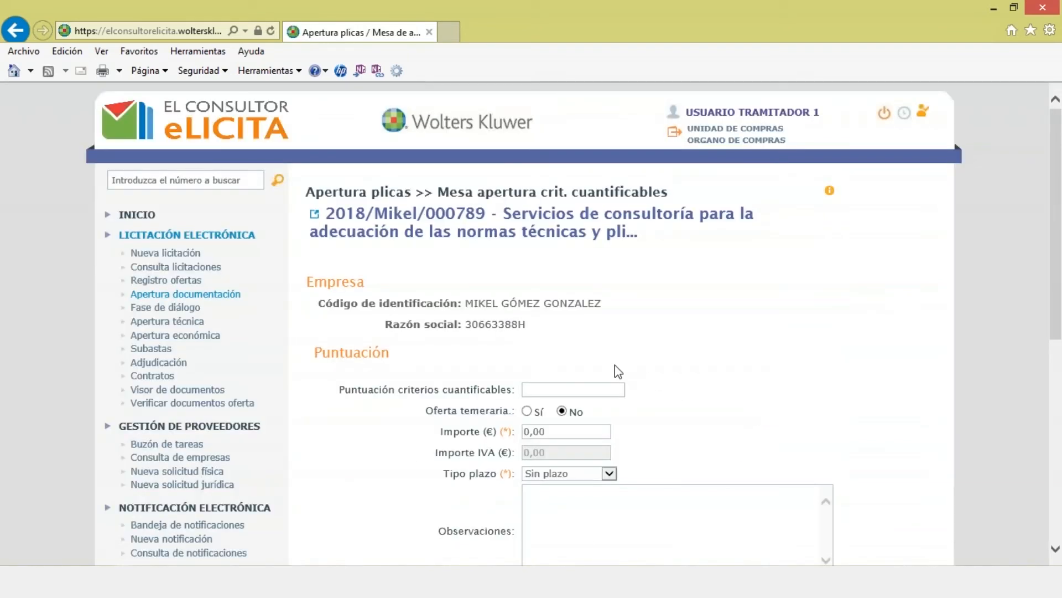
Step: Enter 75,50 points and 13000 € for the second bidder, save, and return to the bids table
type("75,50")
key("Tab")
type("13000")
scroll(540, 458, "down", 3)
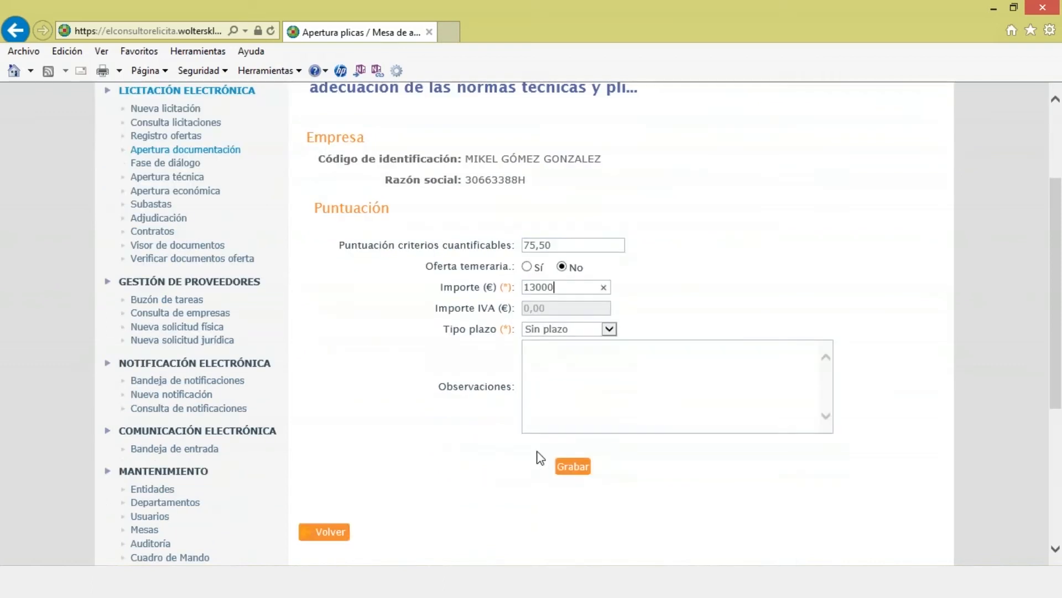
left_click(562, 473)
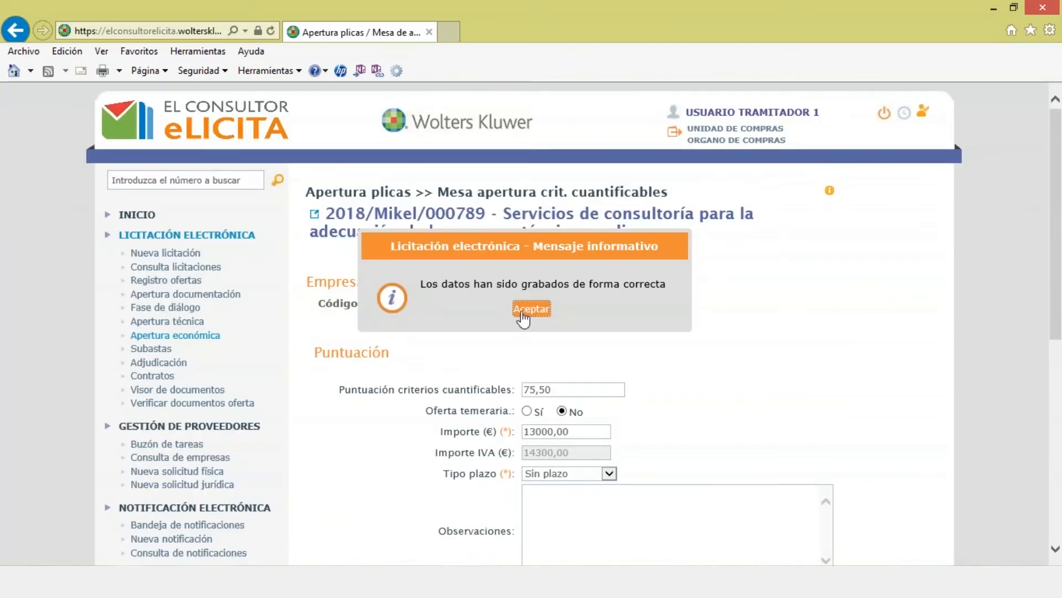
left_click(529, 311)
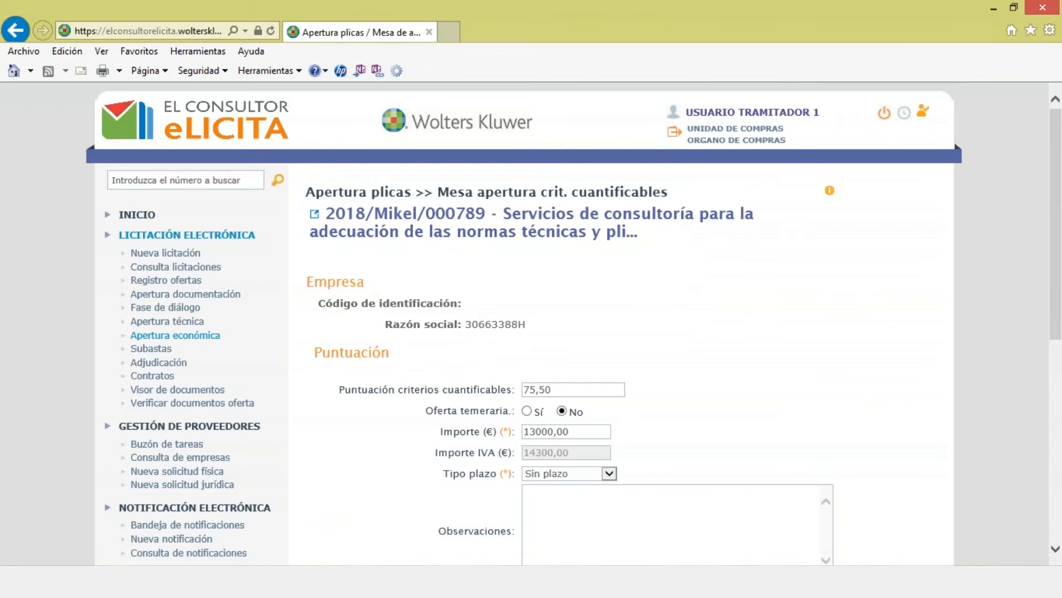
scroll(521, 316, "down", 6)
scroll(567, 275, "up", 3)
left_click(327, 461)
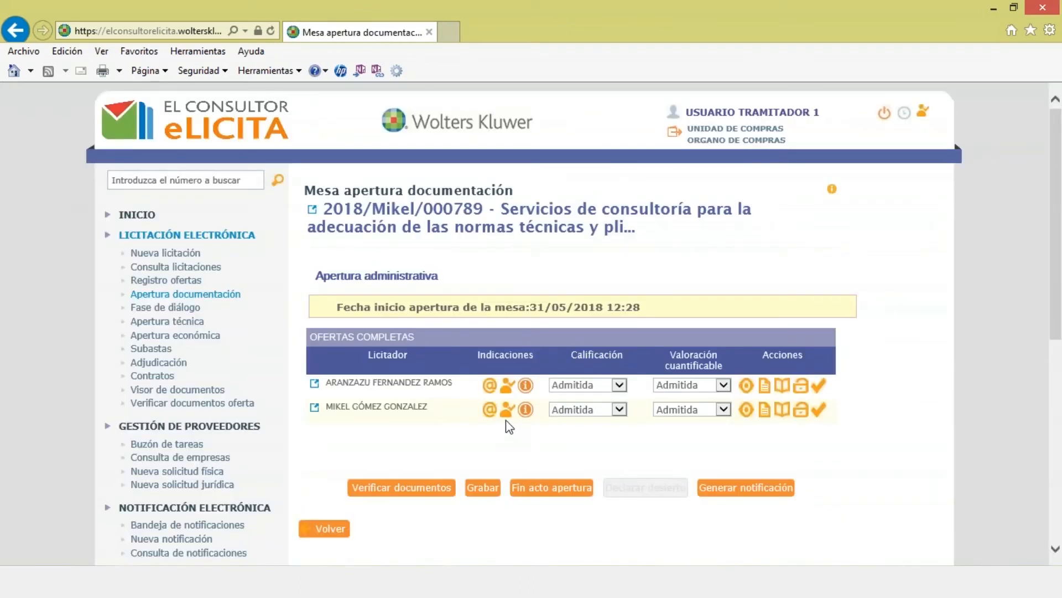
Step: Finalise the opening with Fin acto apertura and open the tender's Adjudicación page
scroll(509, 426, "down", 5)
scroll(509, 425, "up", 3)
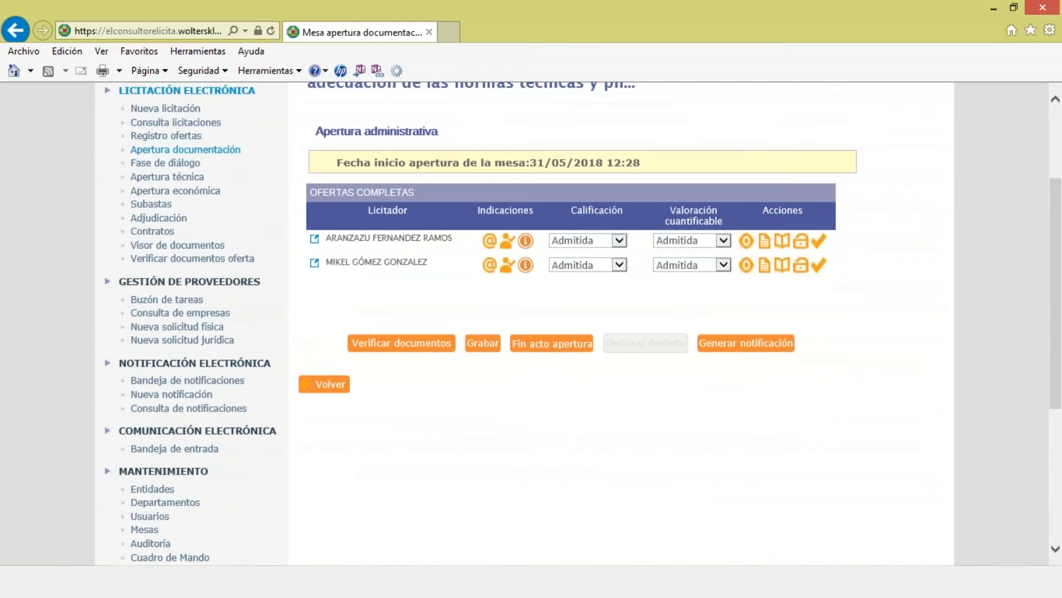
left_click(550, 343)
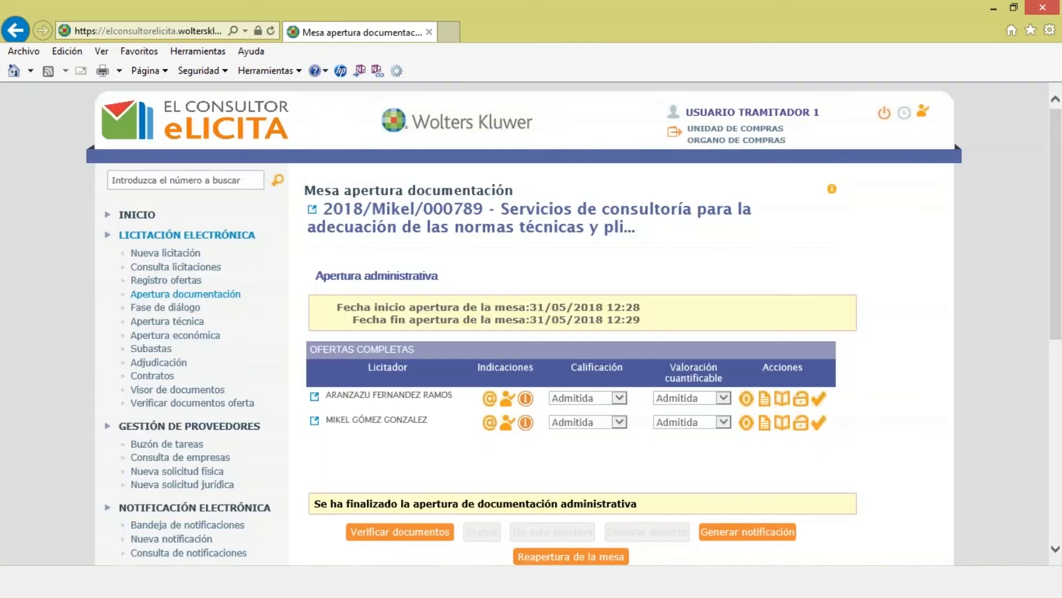
scroll(541, 340, "down", 5)
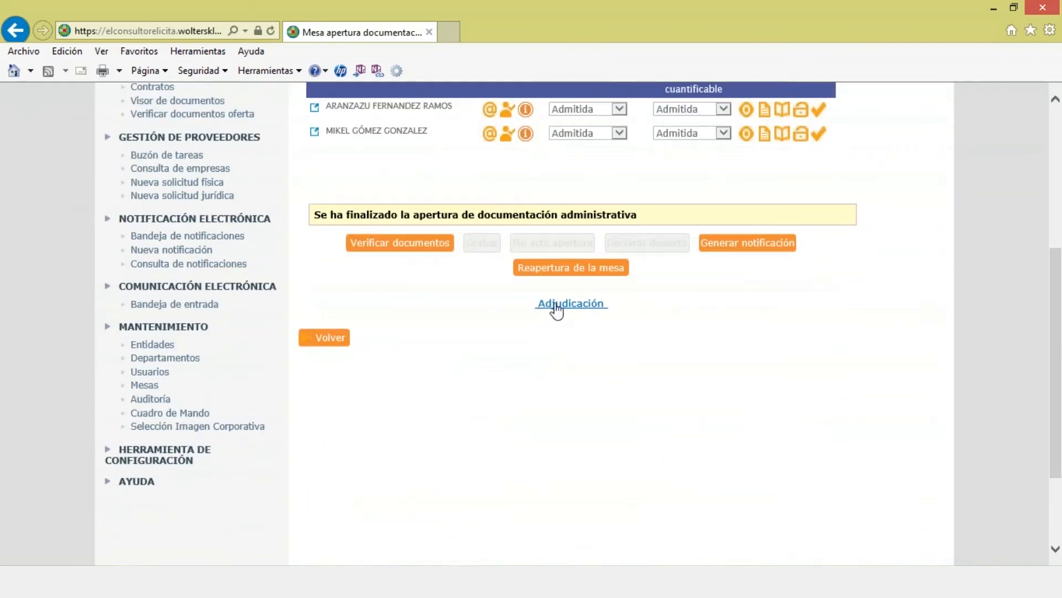
left_click(555, 306)
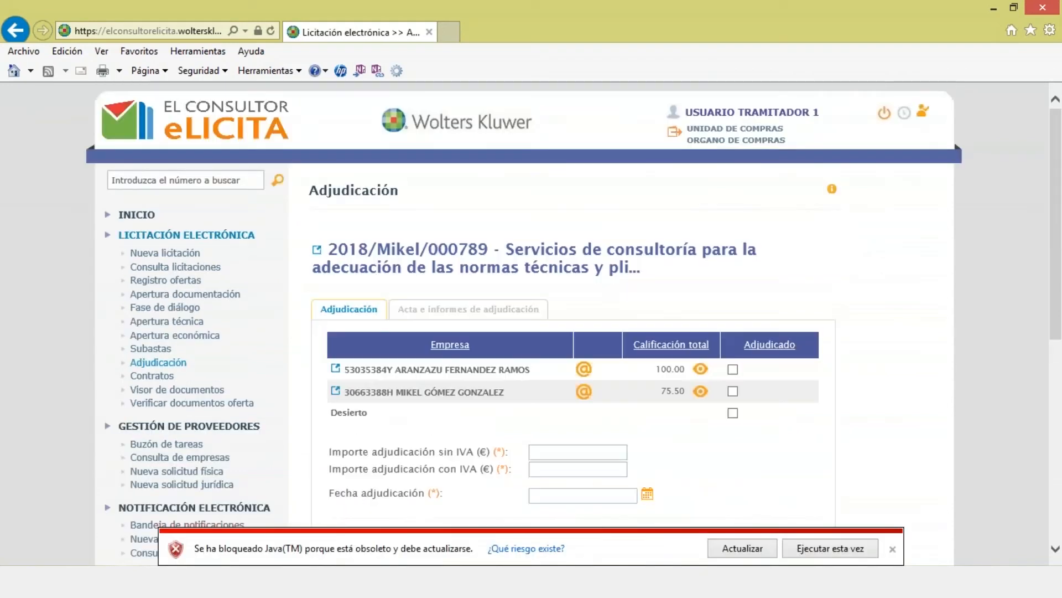
Step: Allow the Java component, reload the page, and open the first bidder's electronic bid past the security warning
left_click(829, 548)
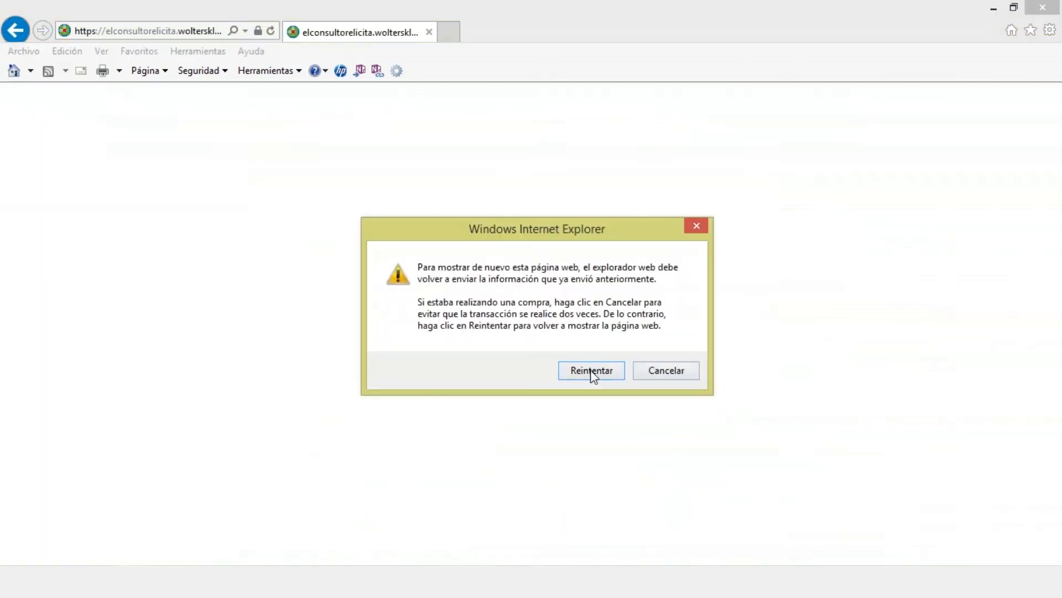
left_click(590, 371)
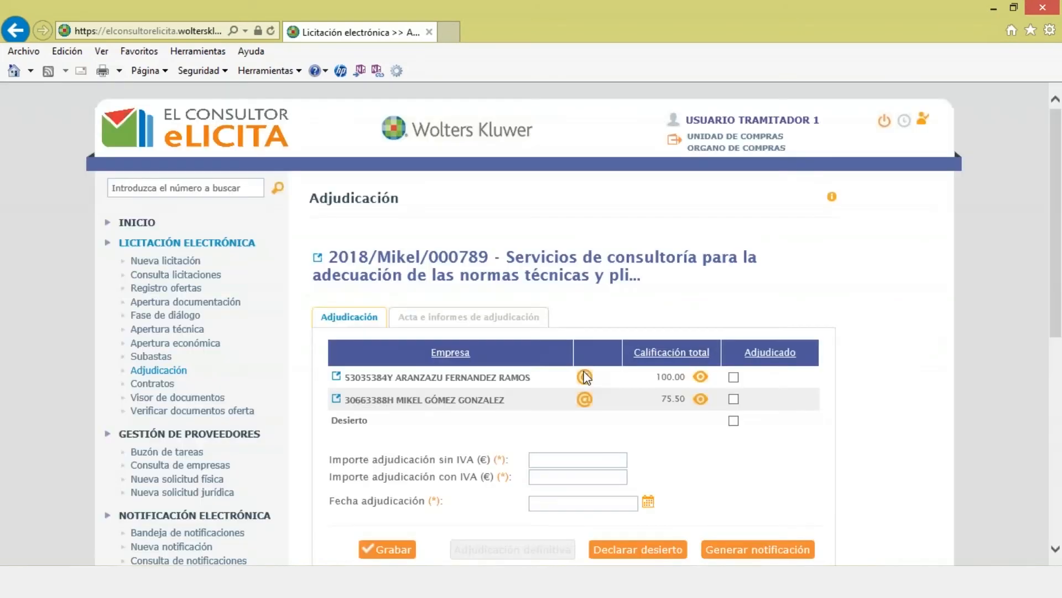
left_click(584, 377)
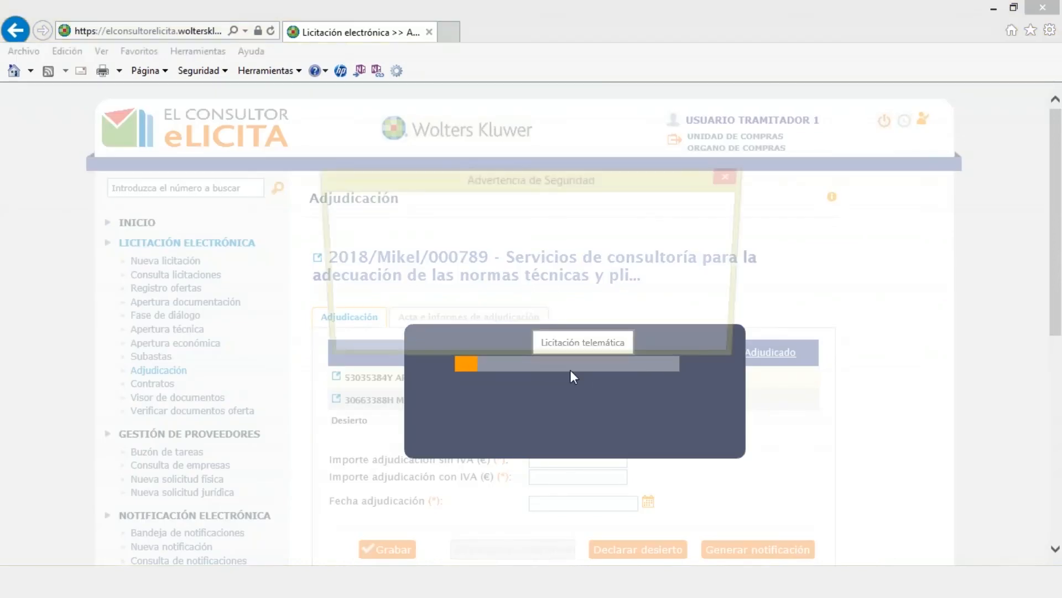
left_click(631, 340)
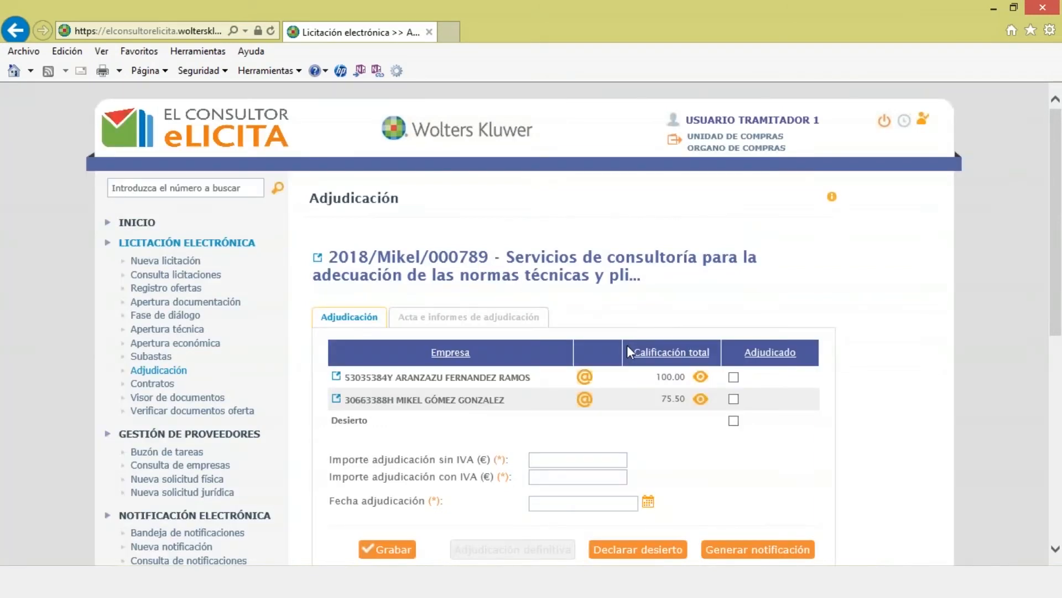
Step: Tick Adjudicado for the 100.00-scored bid, awarded at 12000,00 € (13200 € with IVA)
scroll(626, 344, "down", 2)
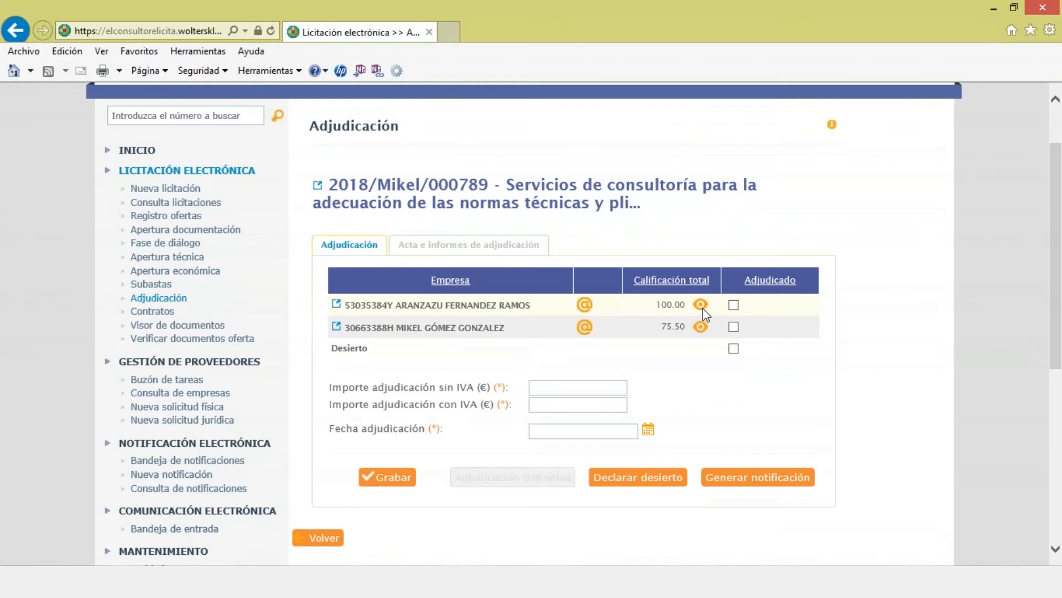
left_click(733, 304)
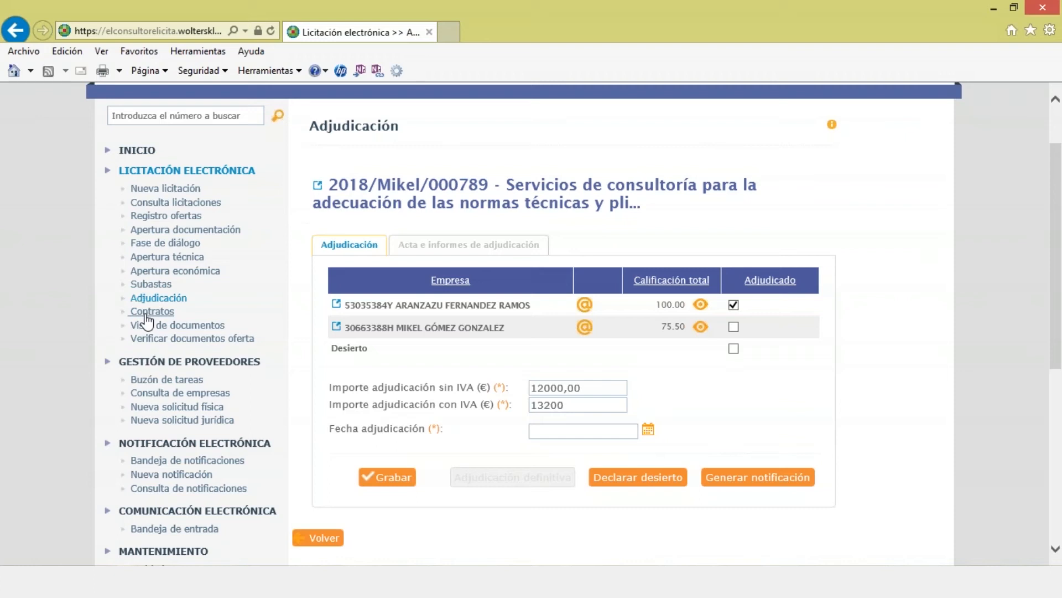
scroll(249, 227, "up", 2)
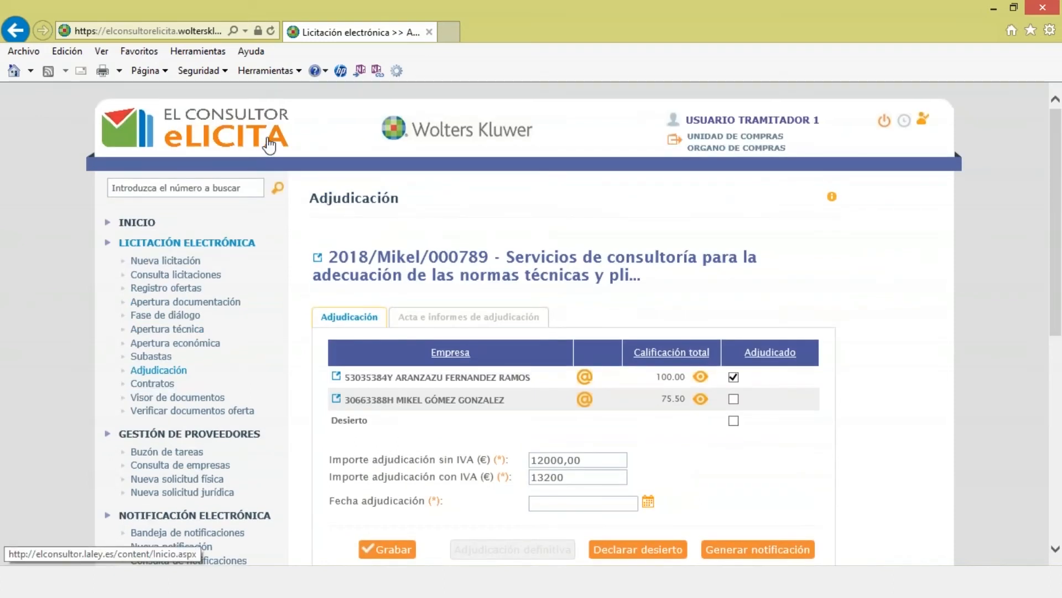